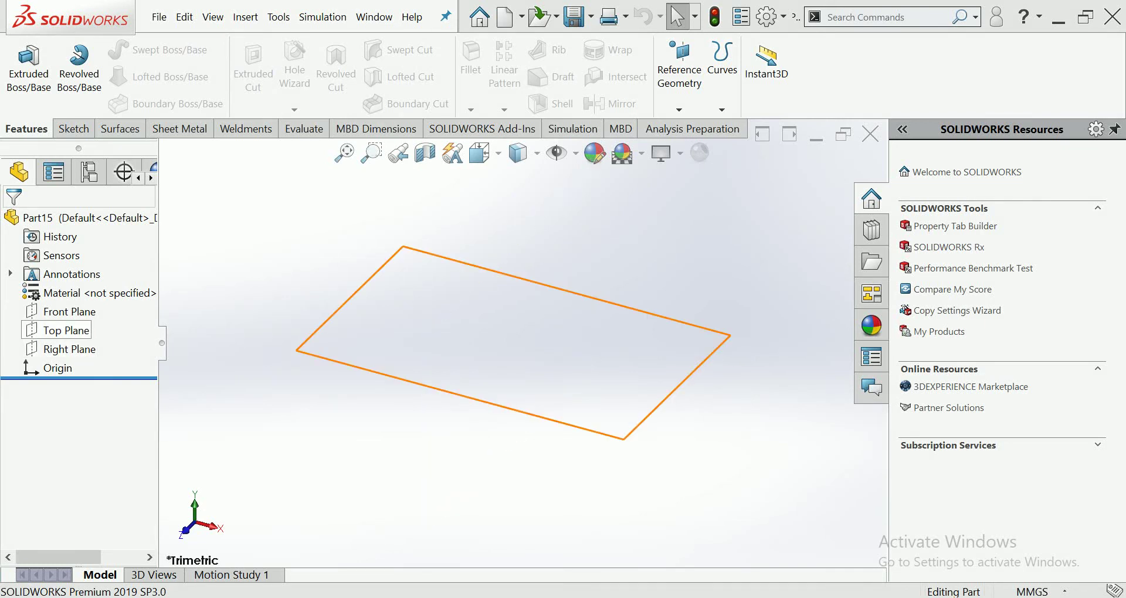
# Step: Start a sketch on the Top Plane and draw a circle centred on the origin
pyautogui.click(64, 330)
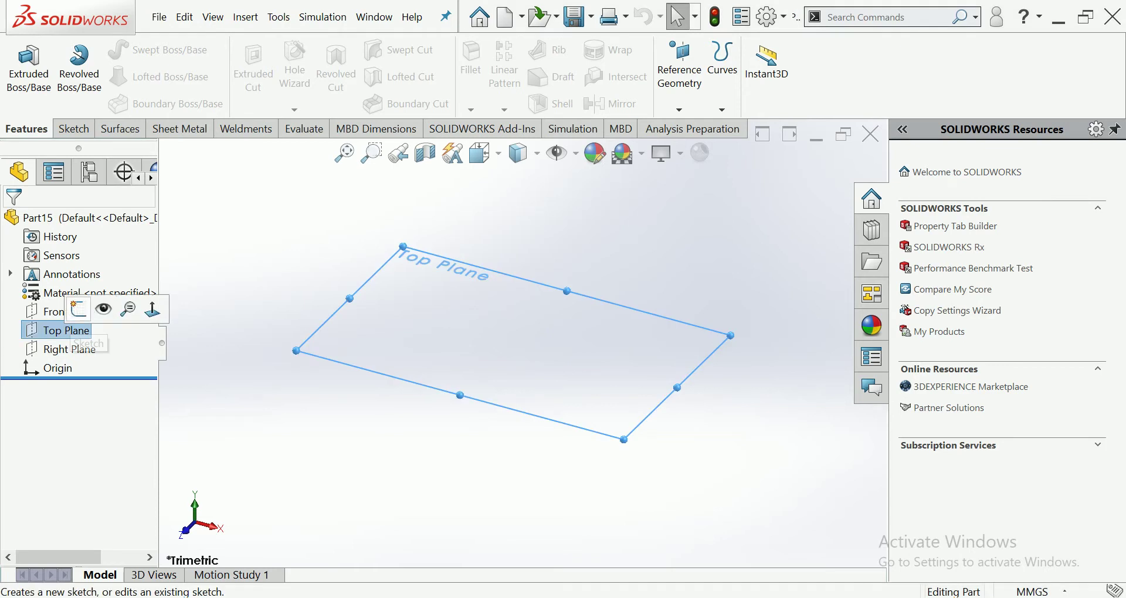
pyautogui.click(88, 308)
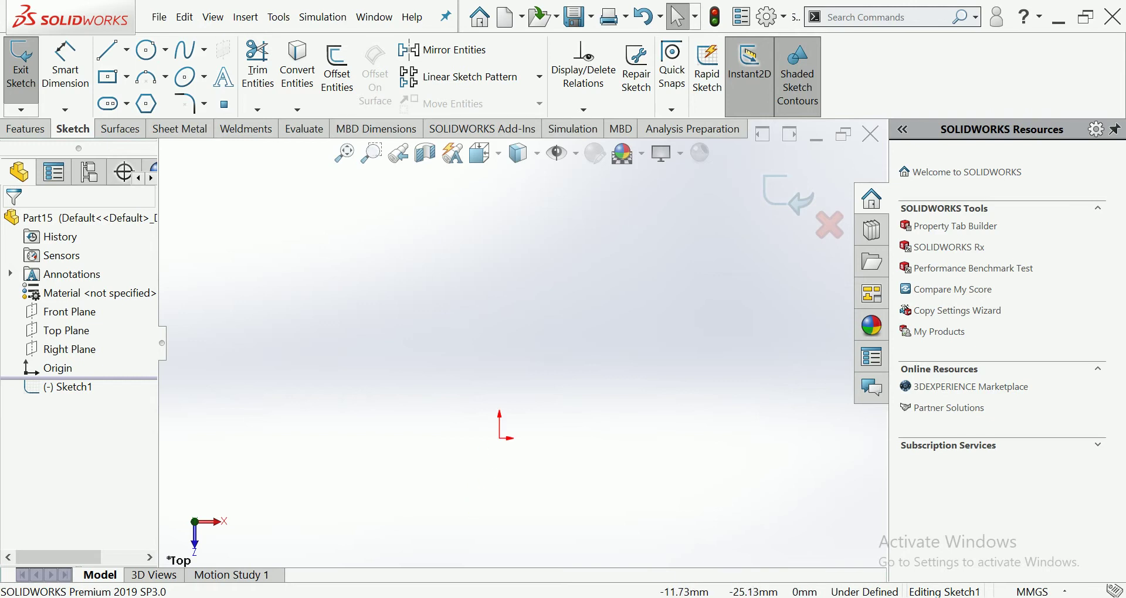
pyautogui.click(147, 49)
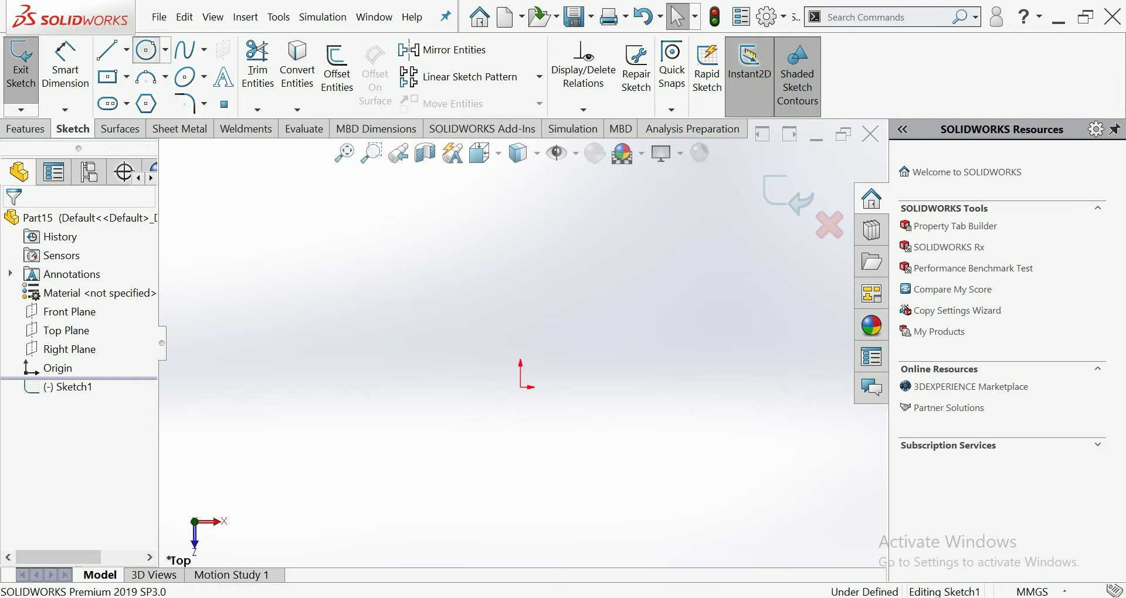
pyautogui.click(521, 387)
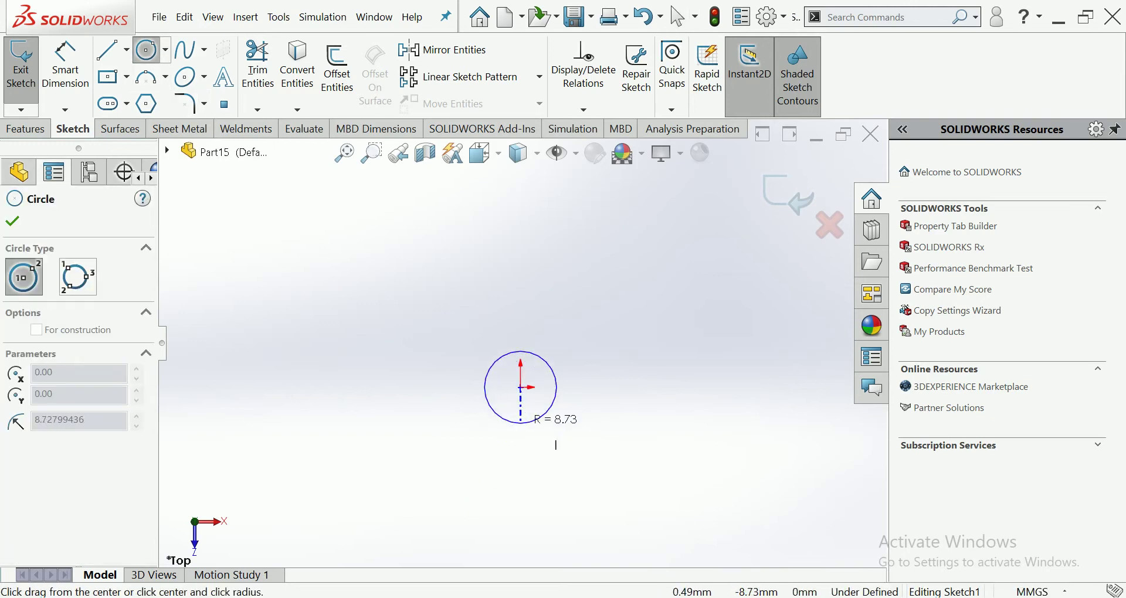
pyautogui.click(547, 413)
# Step: Dimension the circle's diameter to 127 mm and close the sketch
pyautogui.click(65, 65)
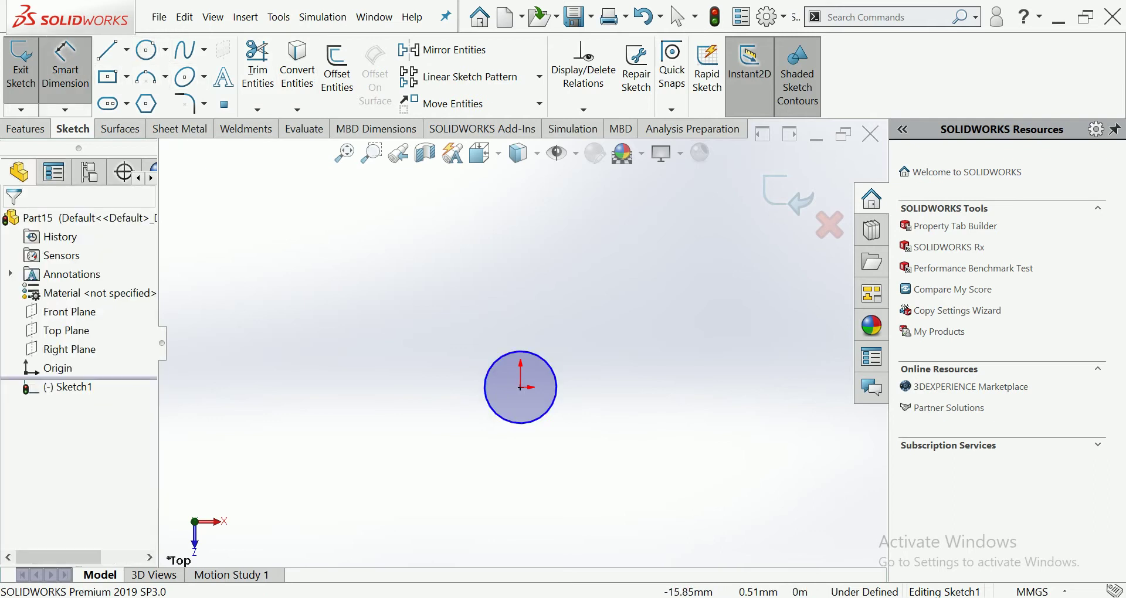
pyautogui.click(485, 378)
pyautogui.click(411, 359)
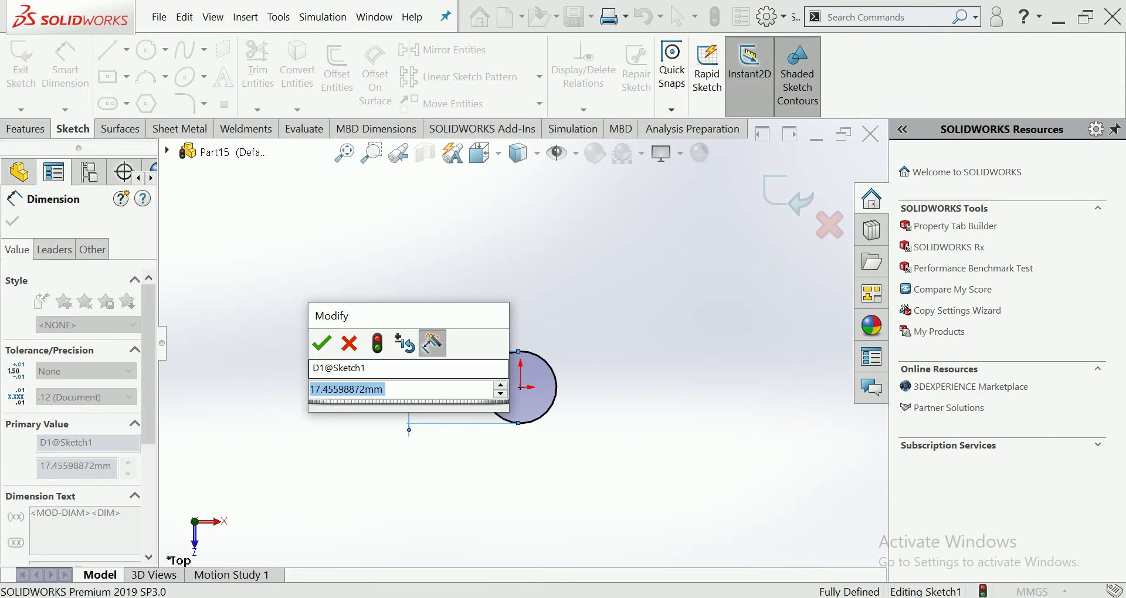
pyautogui.write('127')
pyautogui.press('Return')
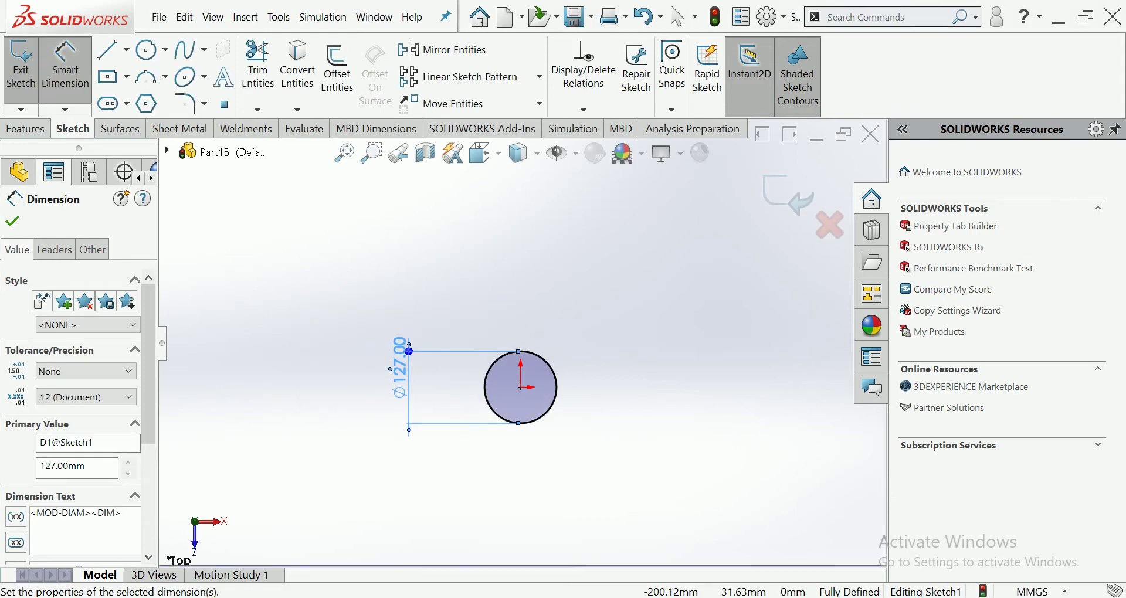
pyautogui.press('Escape')
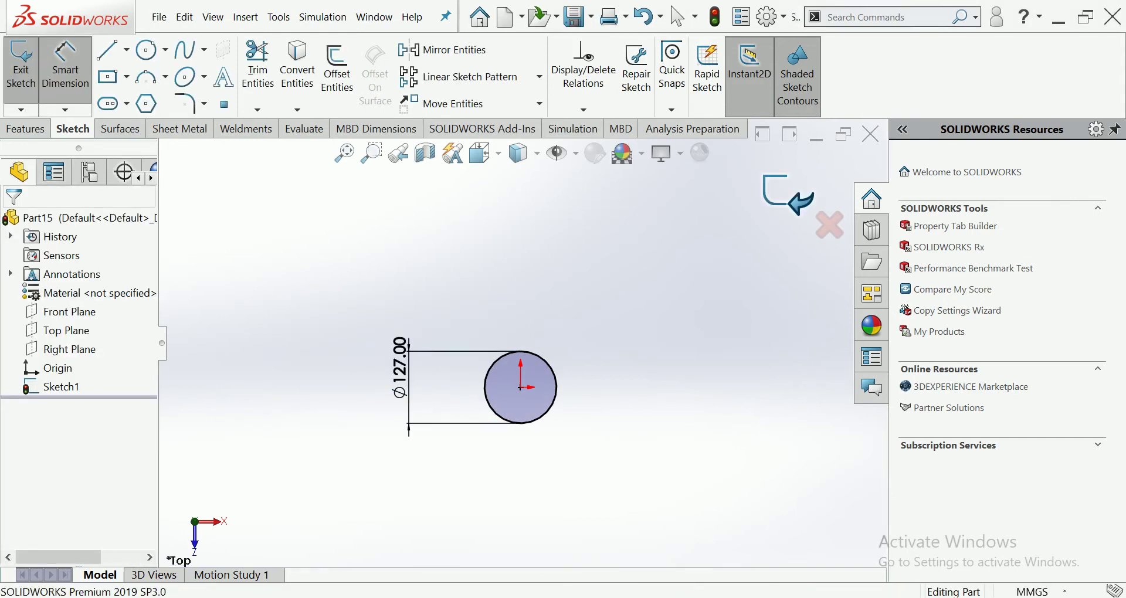
pyautogui.hotkey('ctrl', 'b')
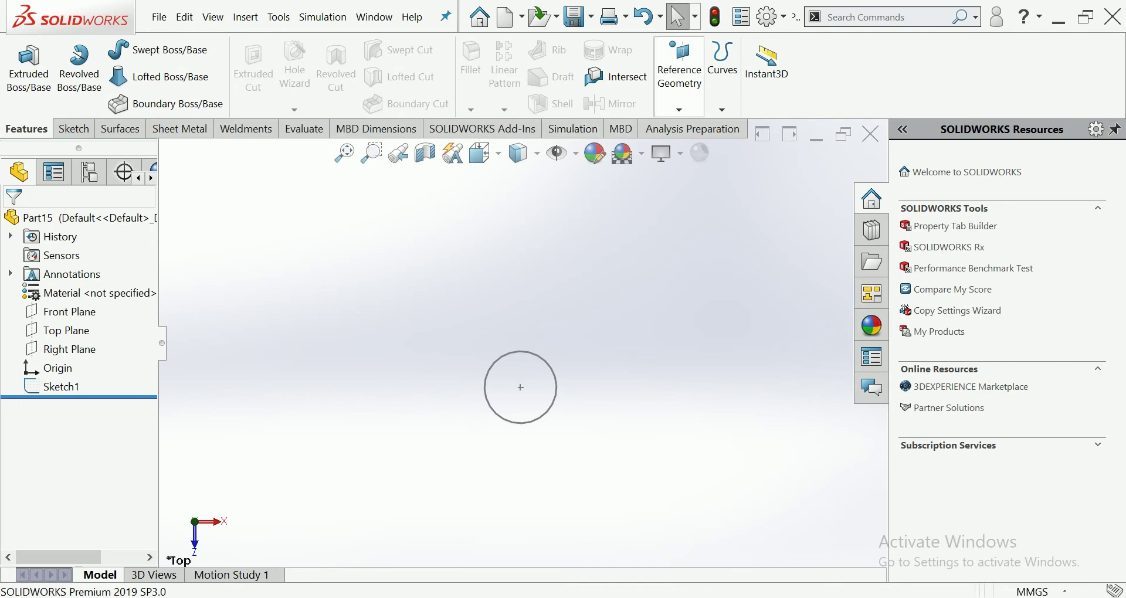
pyautogui.click(679, 73)
pyautogui.click(691, 127)
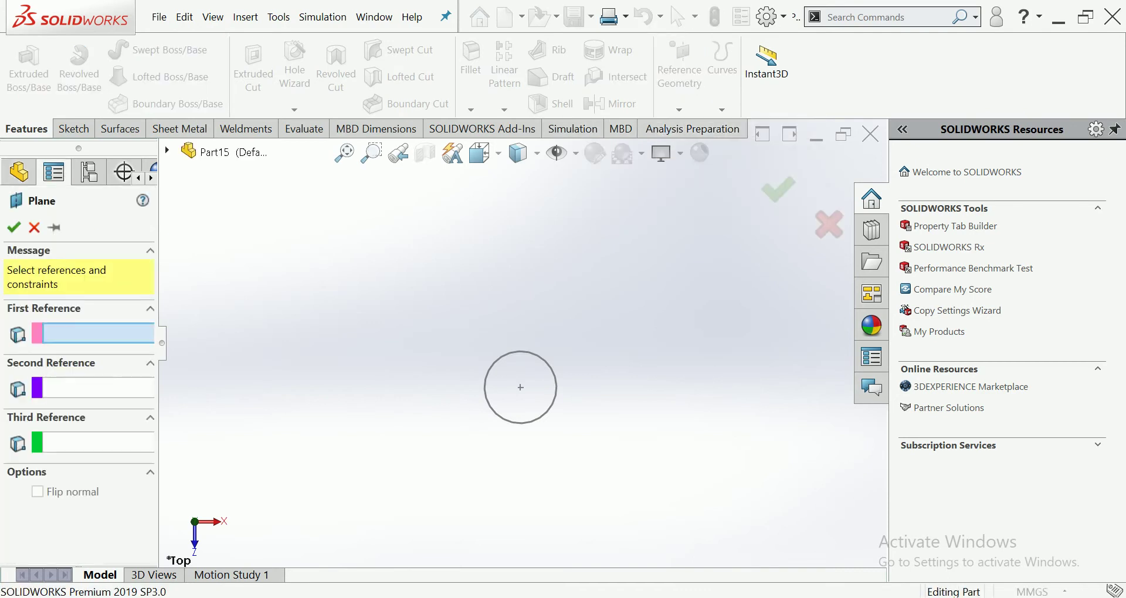
# Step: Create Plane1 parallel to the Top Plane at a 2500 mm offset
pyautogui.click(167, 151)
pyautogui.click(243, 265)
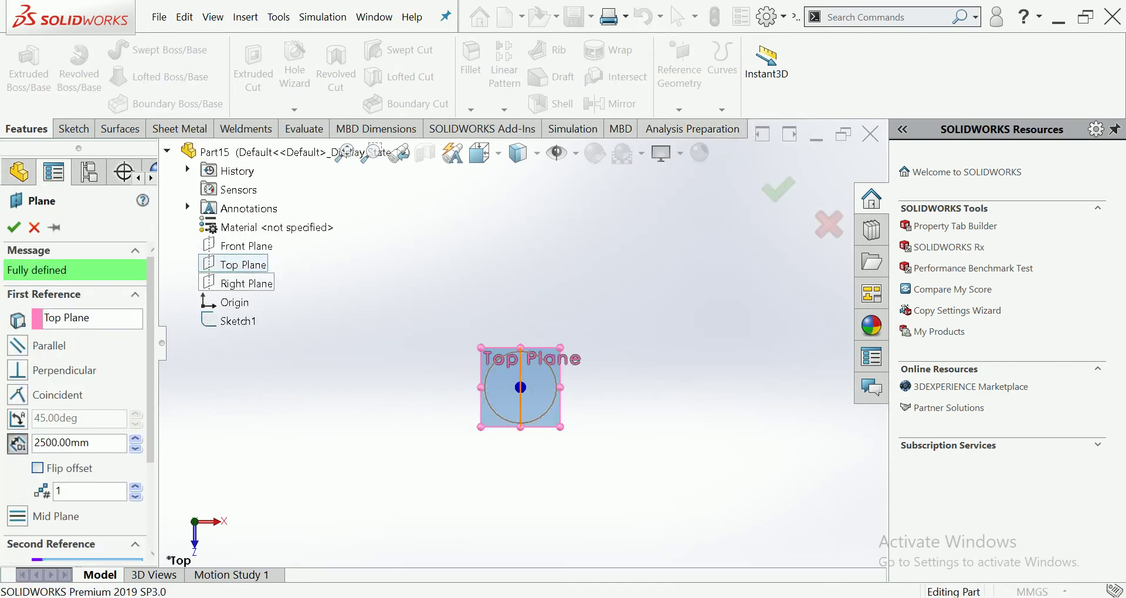
pyautogui.moveTo(520, 387); pyautogui.dragTo(516, 352, button='middle')
pyautogui.scroll(5, 520, 352)
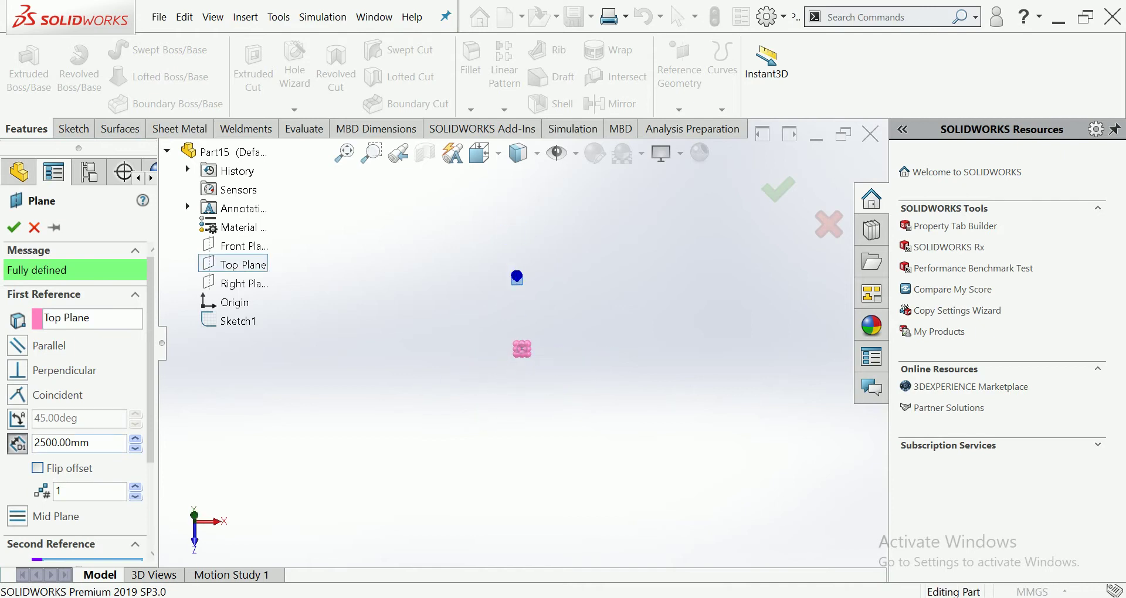
pyautogui.doubleClick(61, 442)
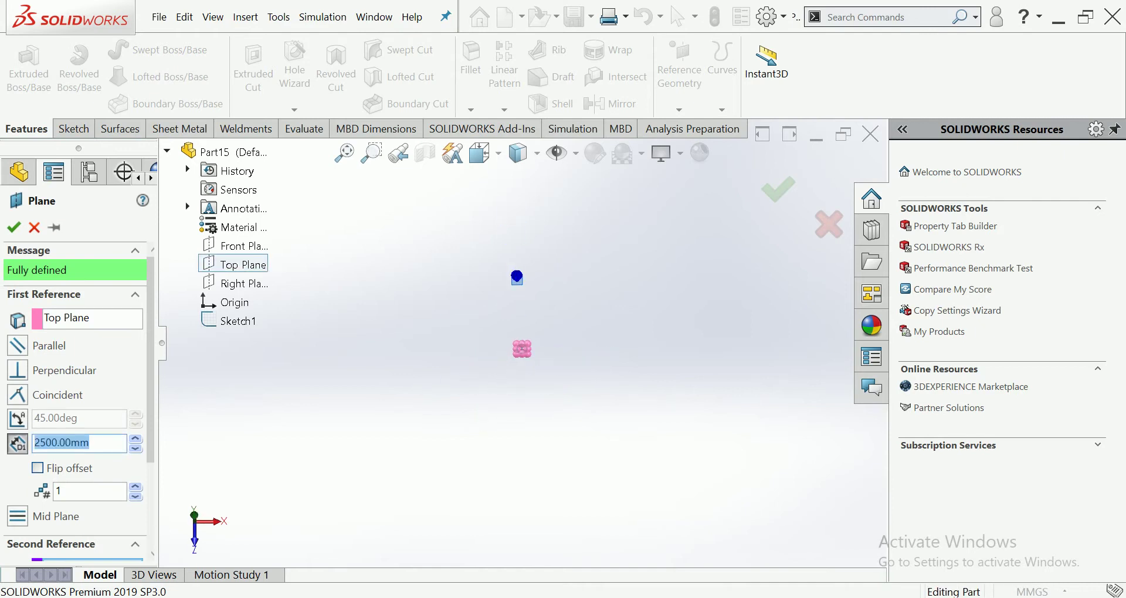
pyautogui.press('Return')
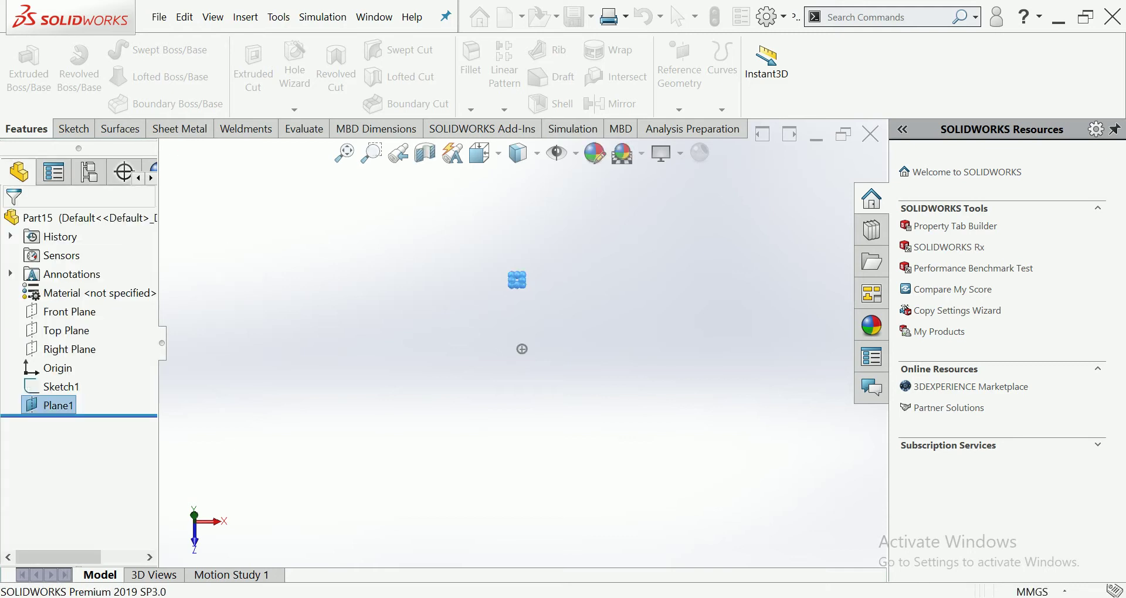
pyautogui.rightClick(477, 482)
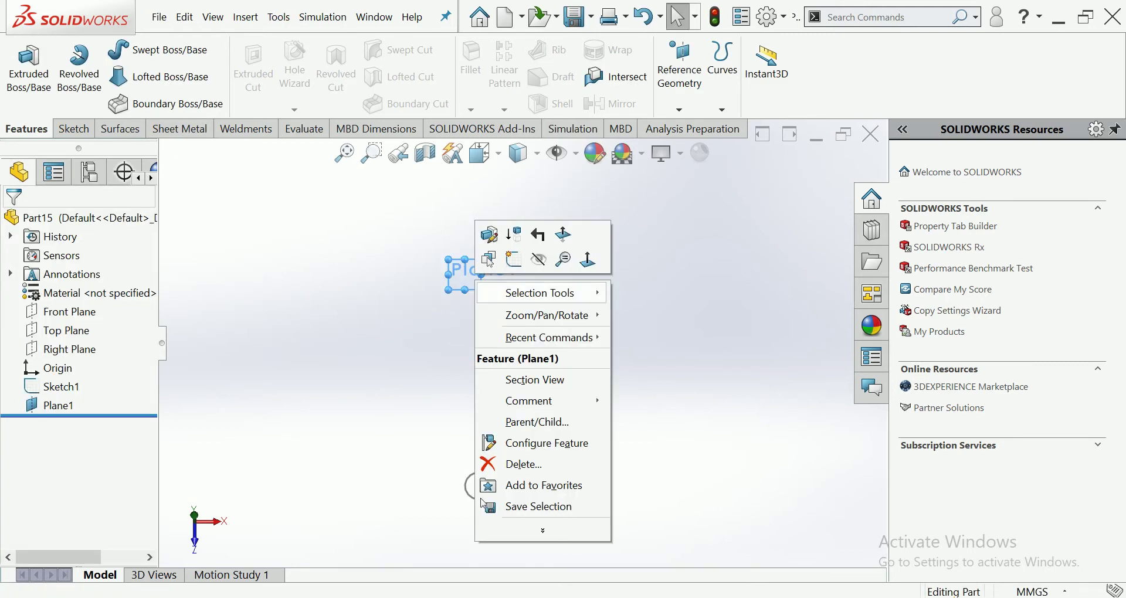
# Step: Start a sketch on Plane1, view it Normal To, and draw a circle at the origin
pyautogui.click(495, 233)
pyautogui.click(480, 154)
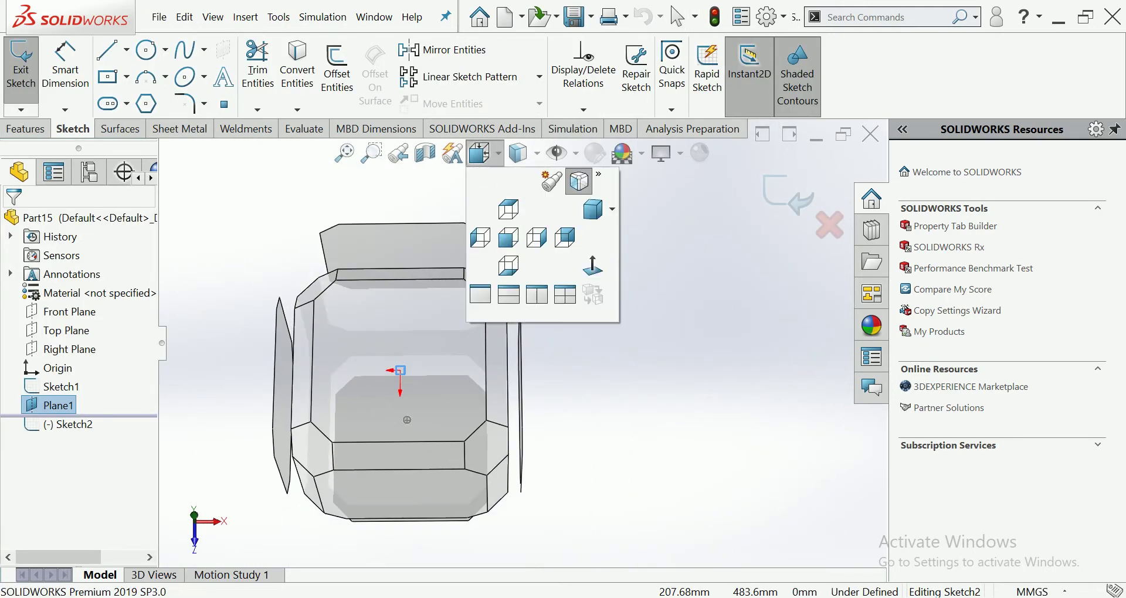
pyautogui.click(593, 265)
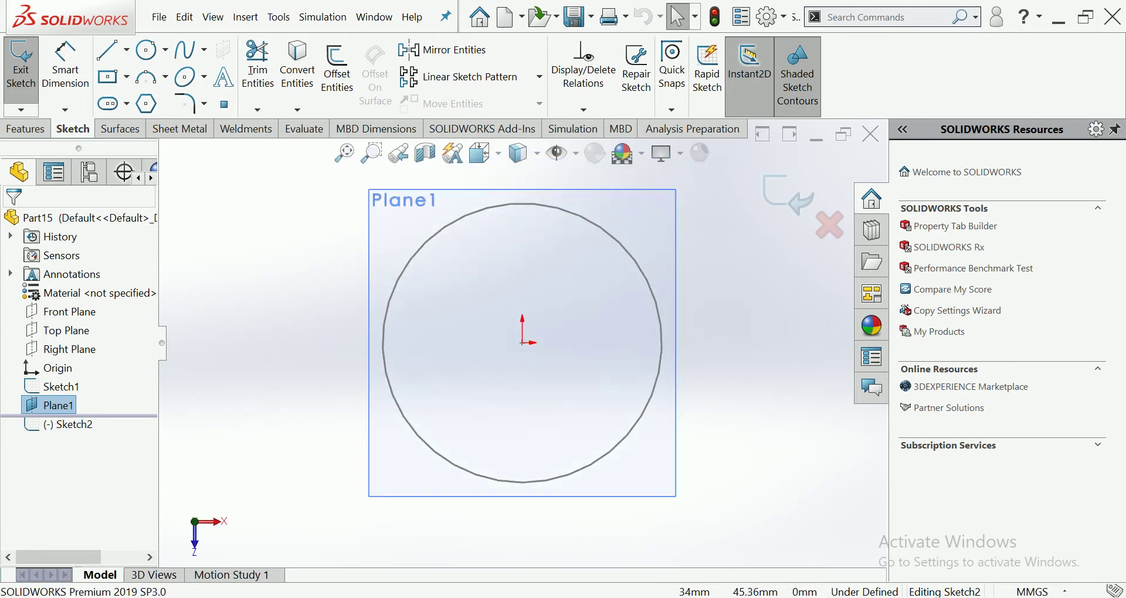
pyautogui.click(146, 50)
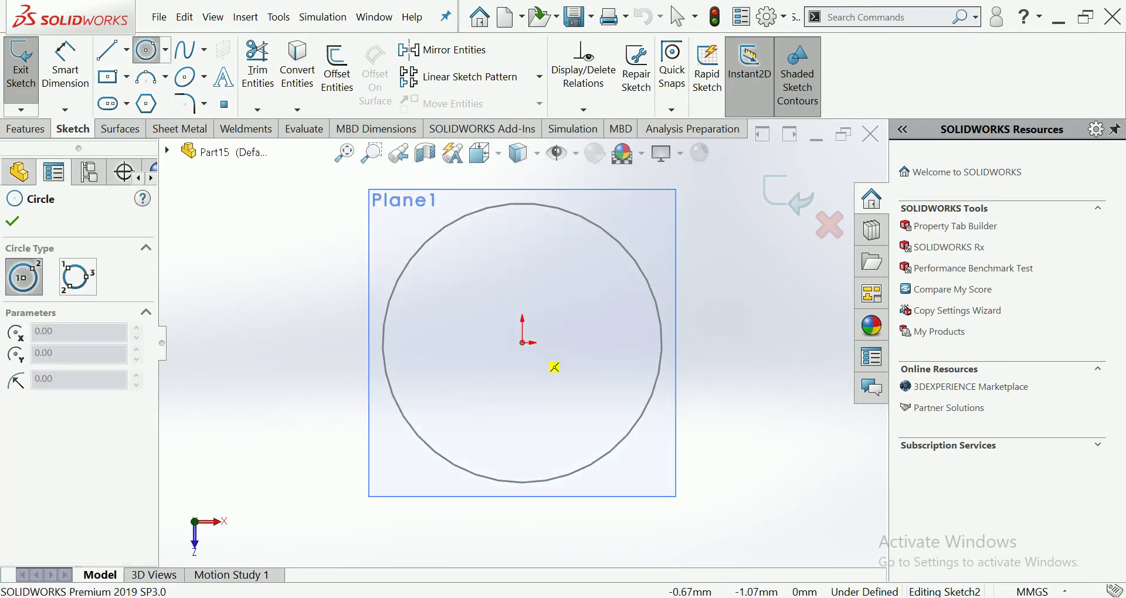
pyautogui.click(522, 344)
pyautogui.click(460, 411)
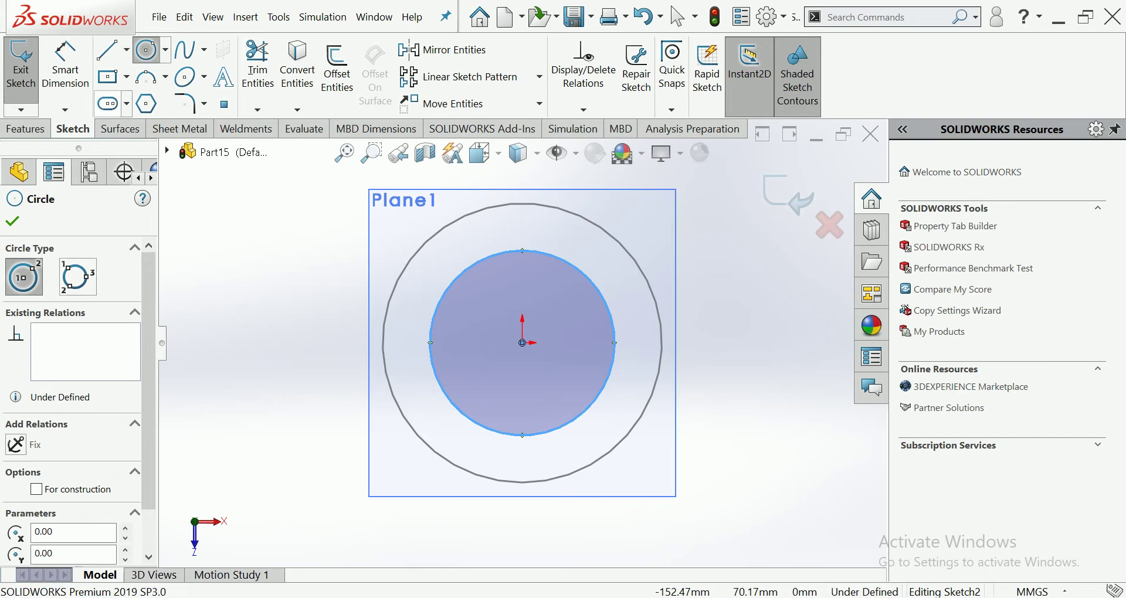
pyautogui.press('Escape')
# Step: Dimension the circle to 85 mm diameter and close the sketch
pyautogui.click(430, 352)
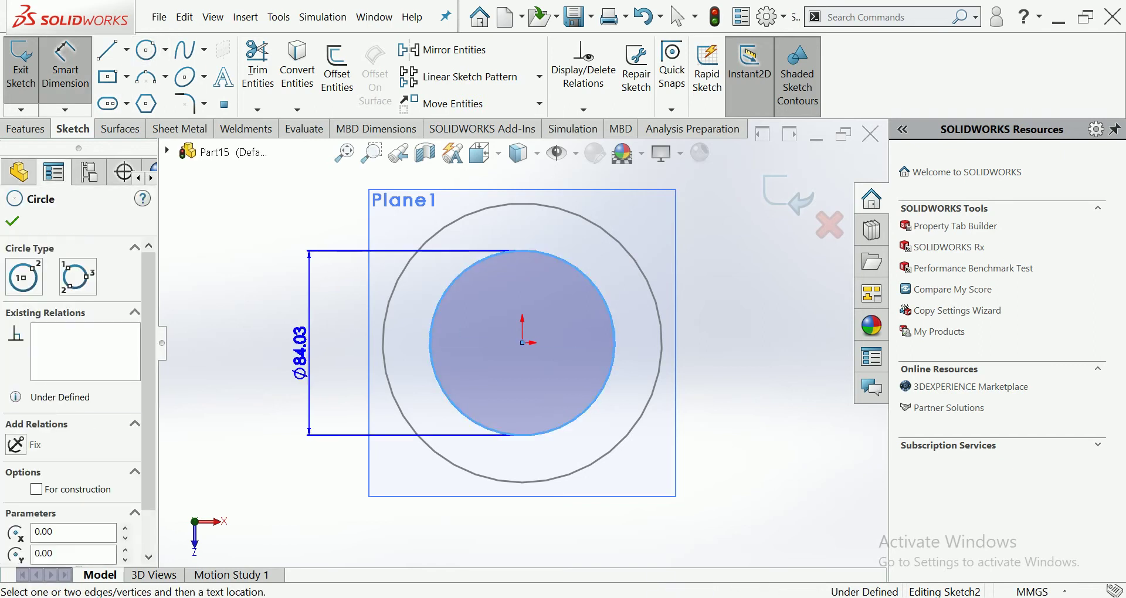
pyautogui.click(270, 355)
pyautogui.click(290, 354)
pyautogui.write('85')
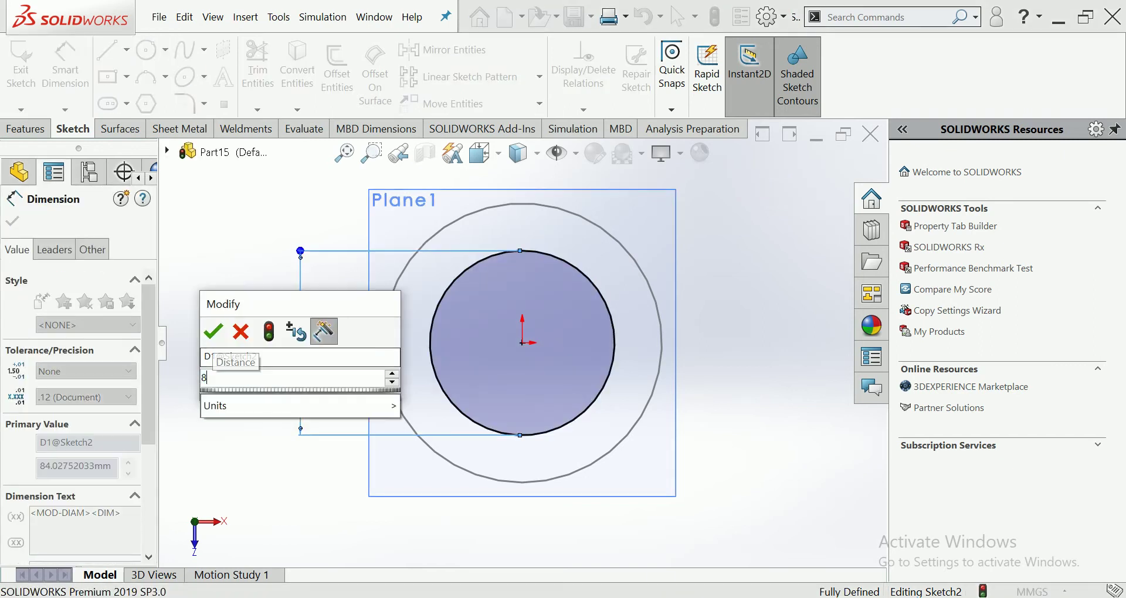
pyautogui.press('Return')
pyautogui.press('Escape')
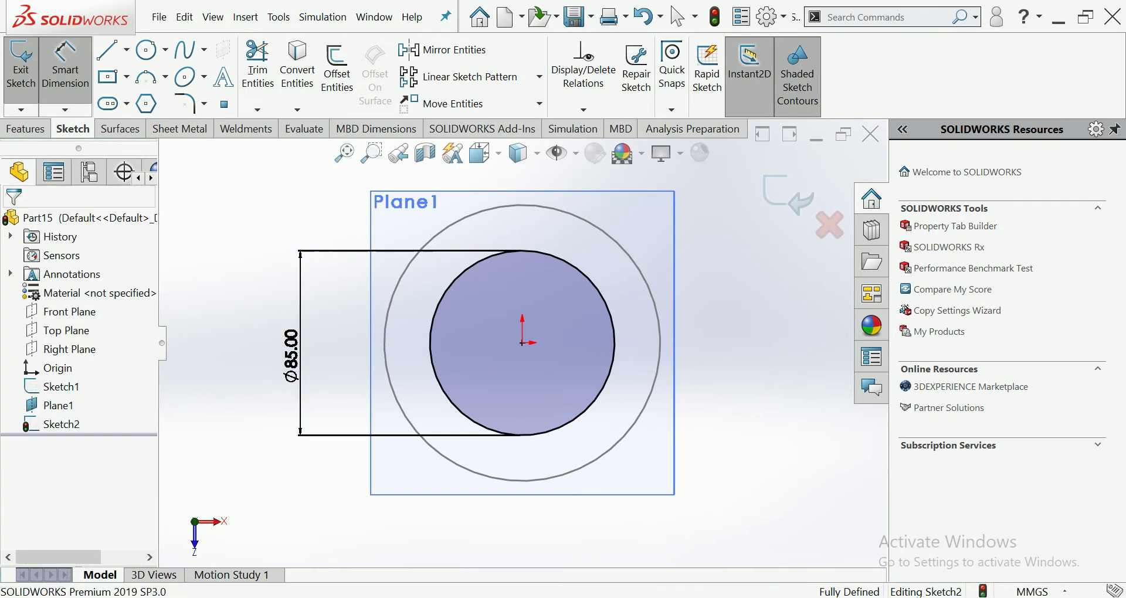
pyautogui.hotkey('ctrl', 'b')
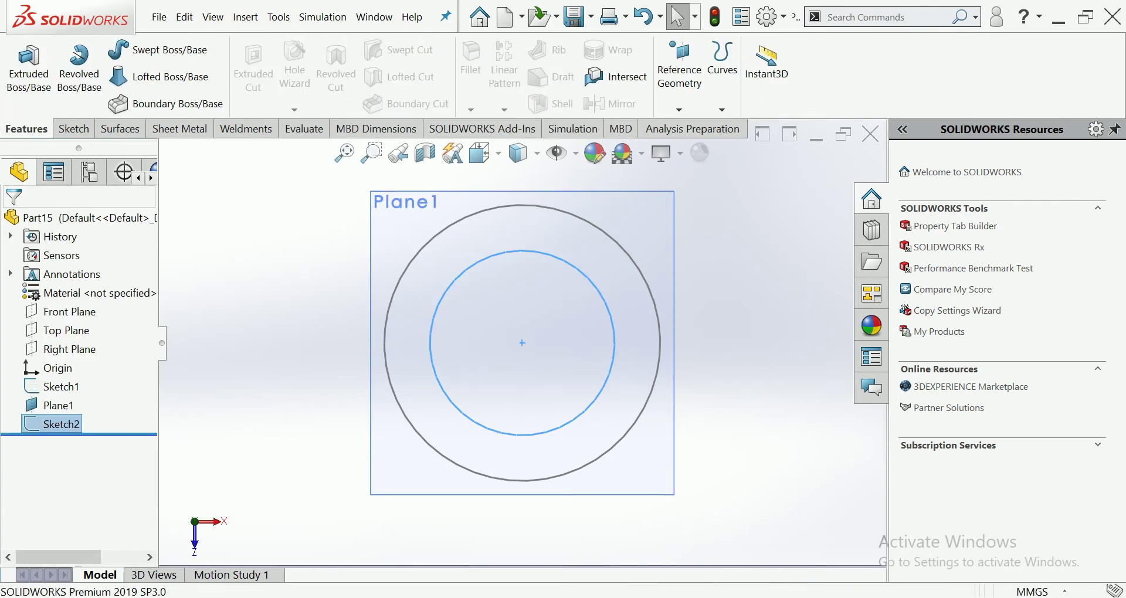
pyautogui.rightClick(650, 206)
pyautogui.click(662, 176)
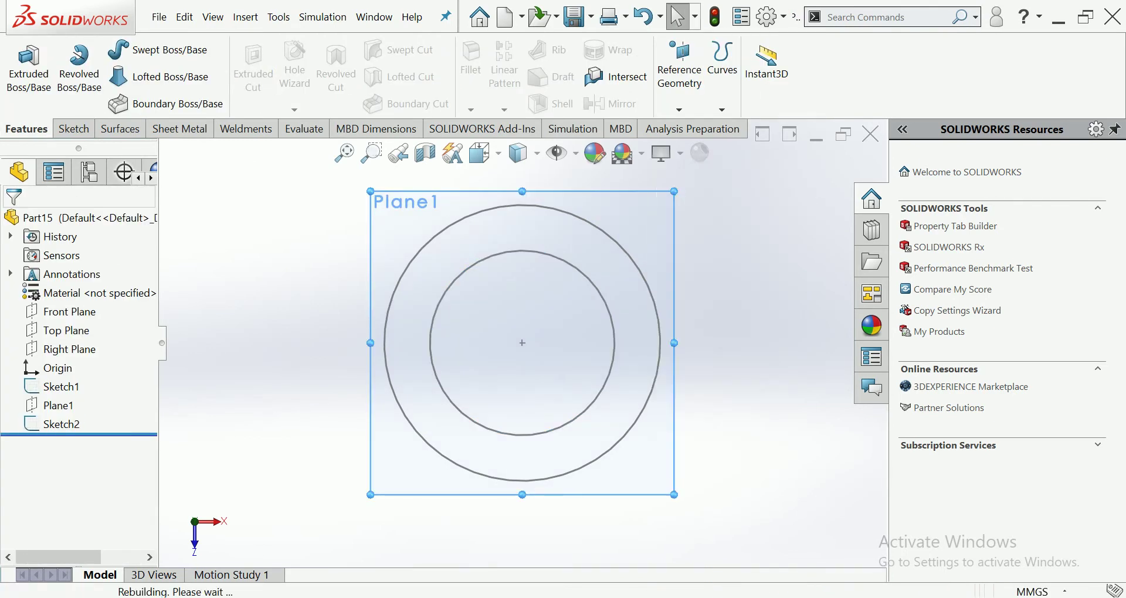
# Step: Loft a 2 mm thin-walled tube between the 85 mm and 127 mm circles
pyautogui.click(166, 77)
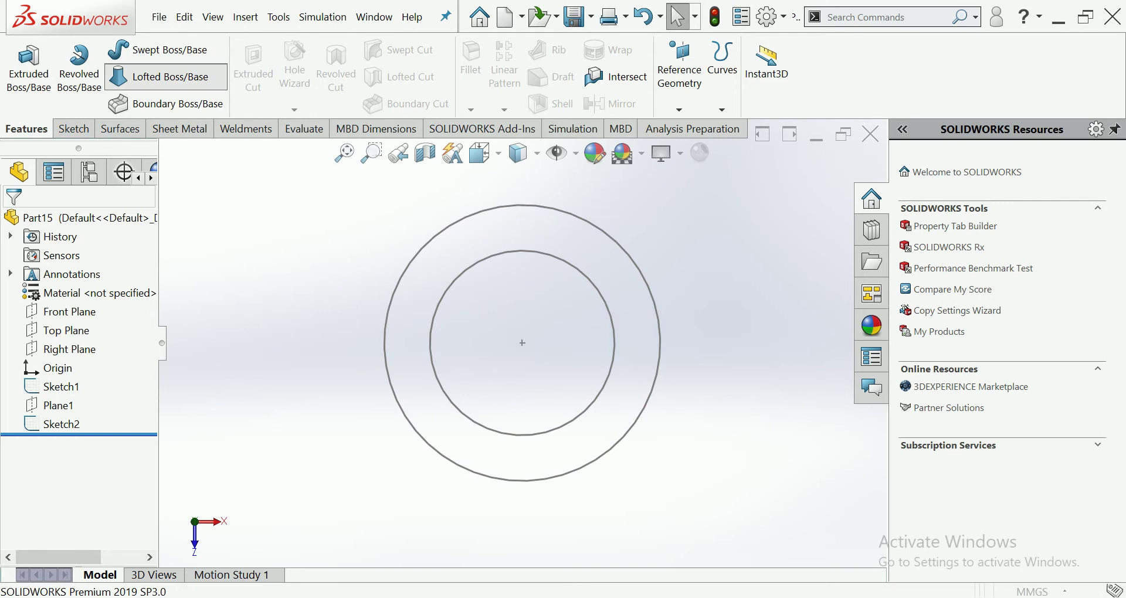
pyautogui.click(615, 351)
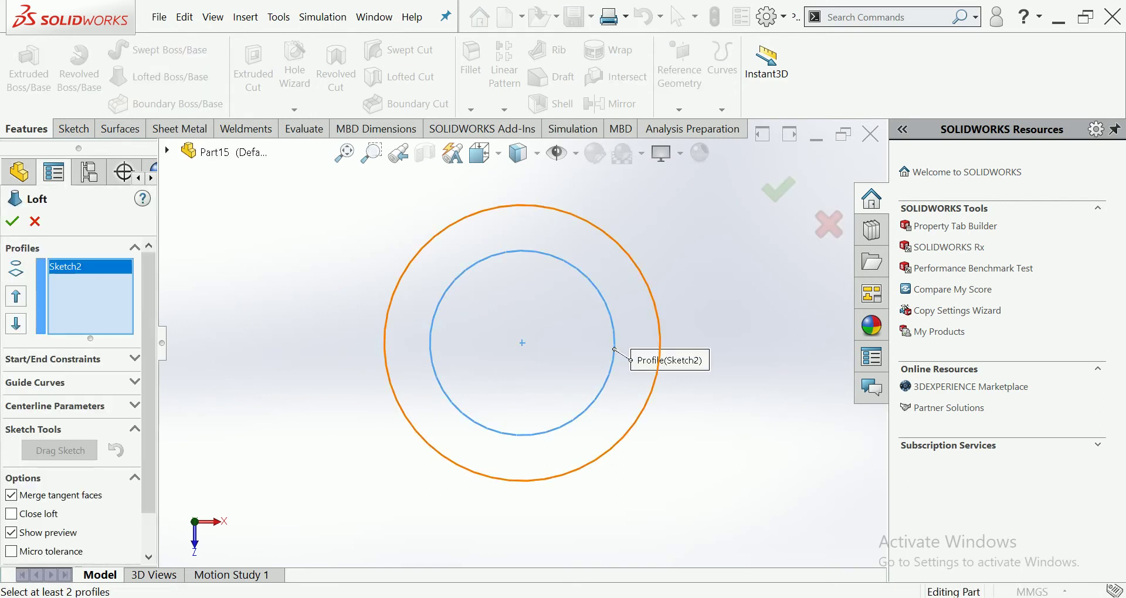
pyautogui.click(661, 346)
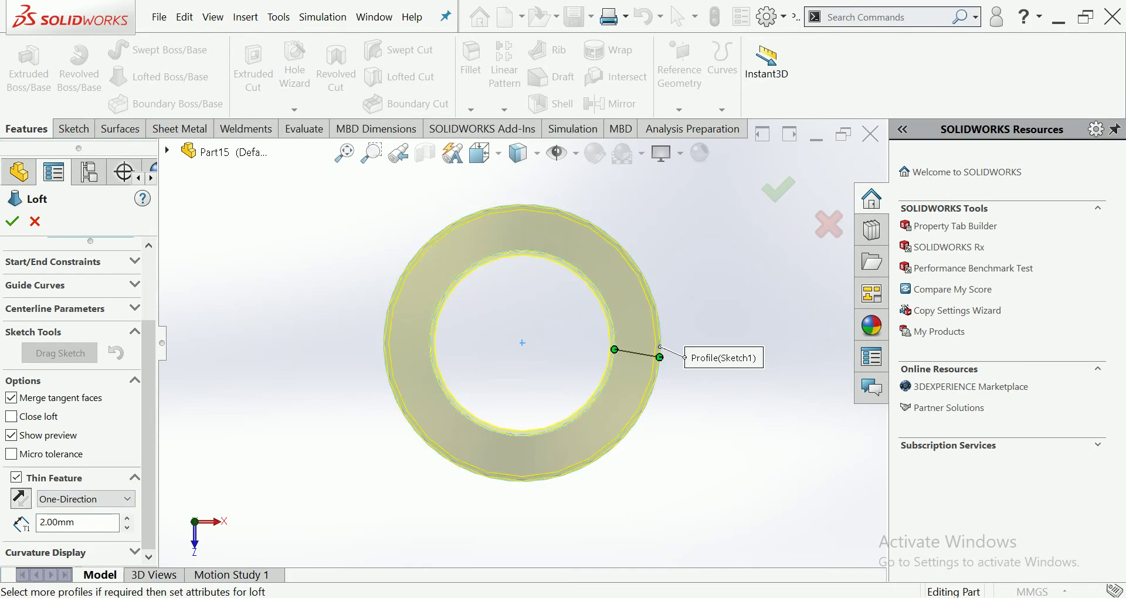
pyautogui.click(12, 221)
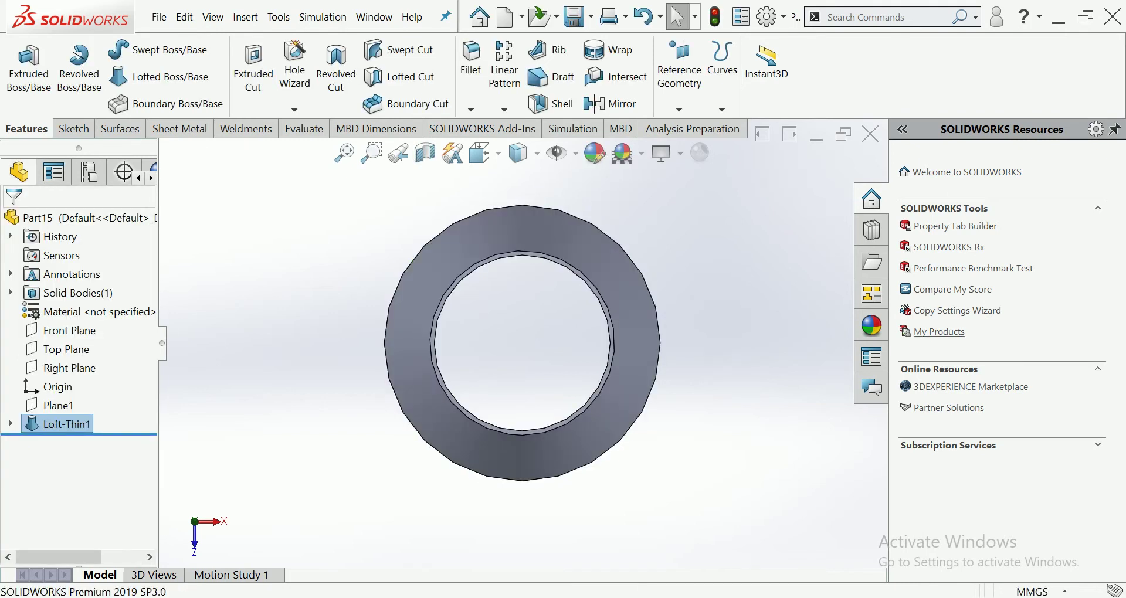
pyautogui.scroll(2, 522, 343)
pyautogui.scroll(2, 522, 343)
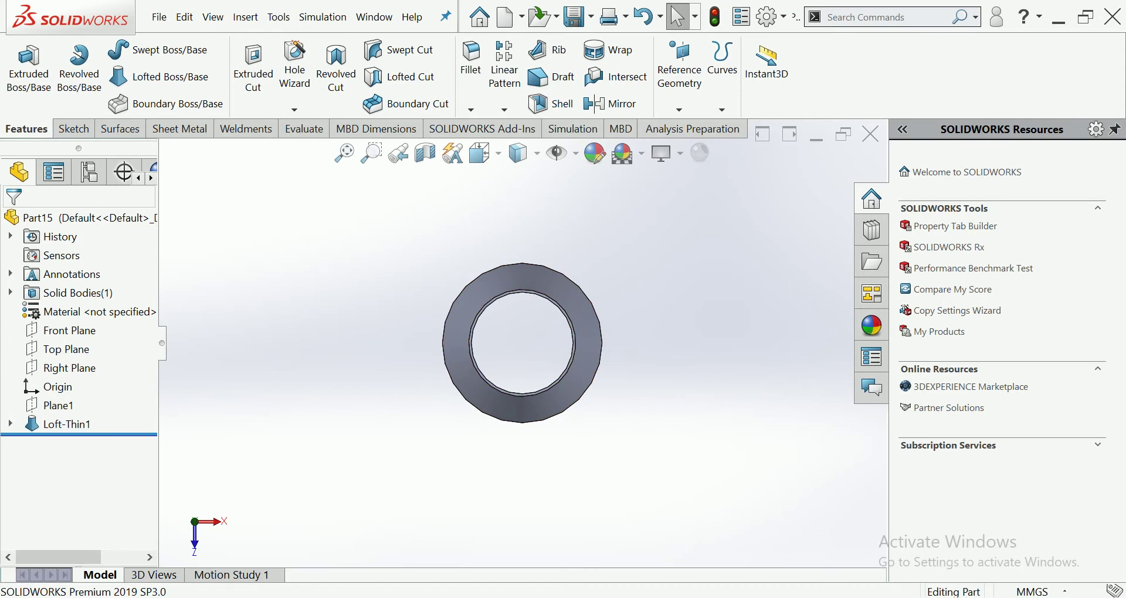
pyautogui.scroll(-1, 584, 358)
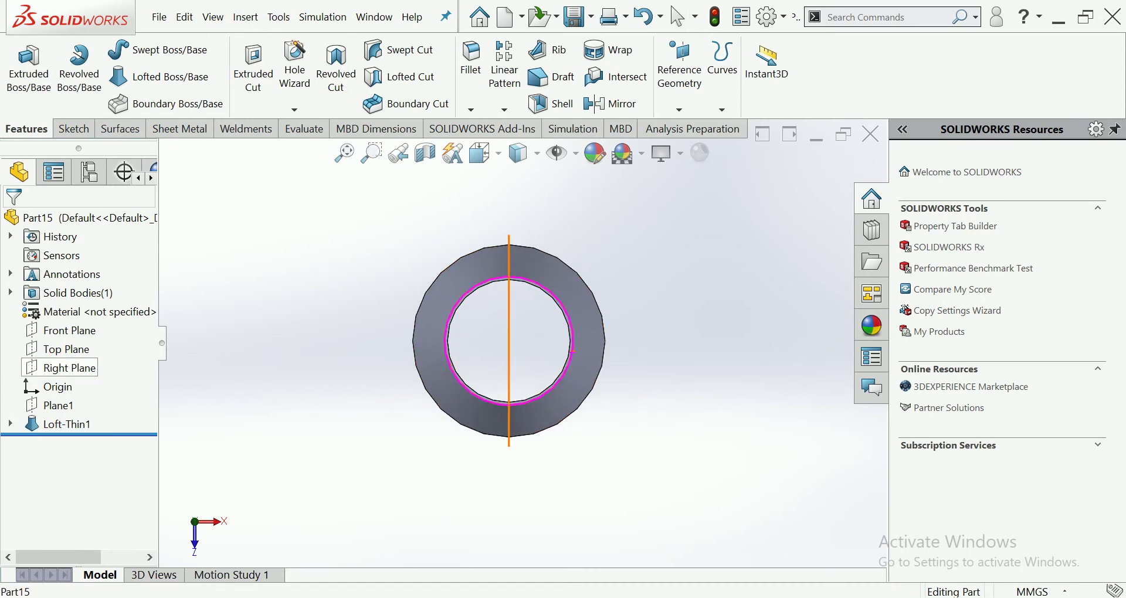
# Step: Sketch a center rectangle on the Front Plane near the pole's base, viewed from the front
pyautogui.click(61, 330)
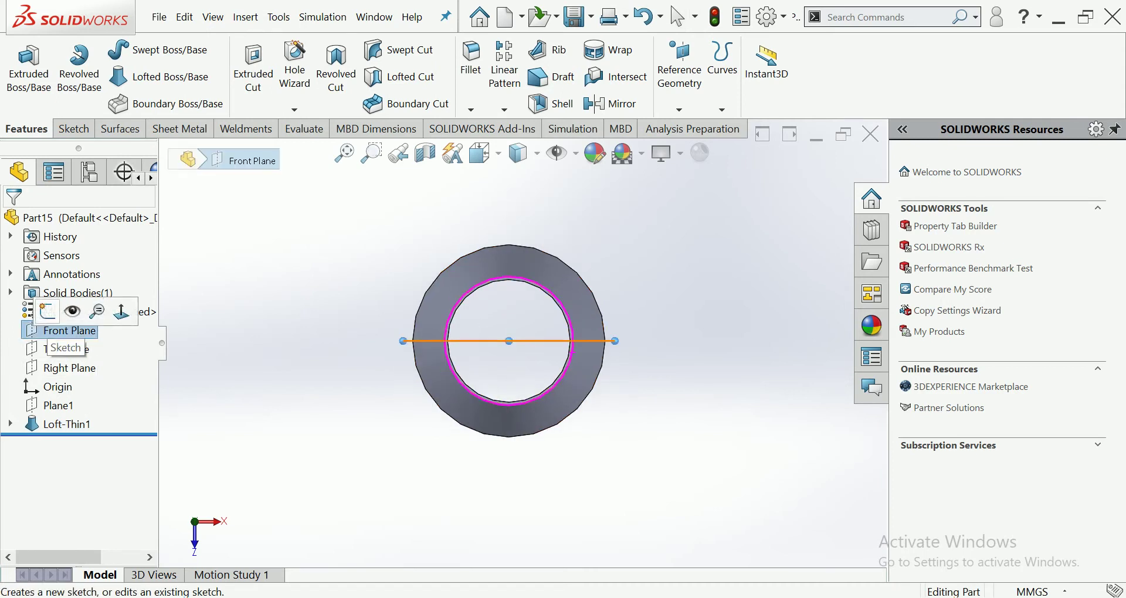
pyautogui.click(47, 312)
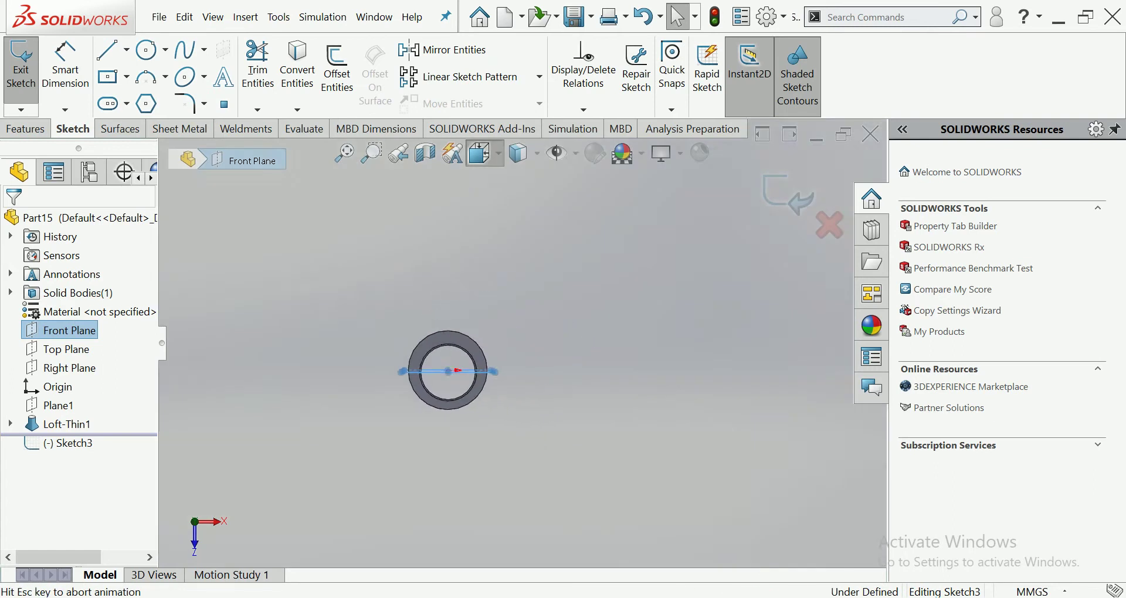
pyautogui.click(479, 154)
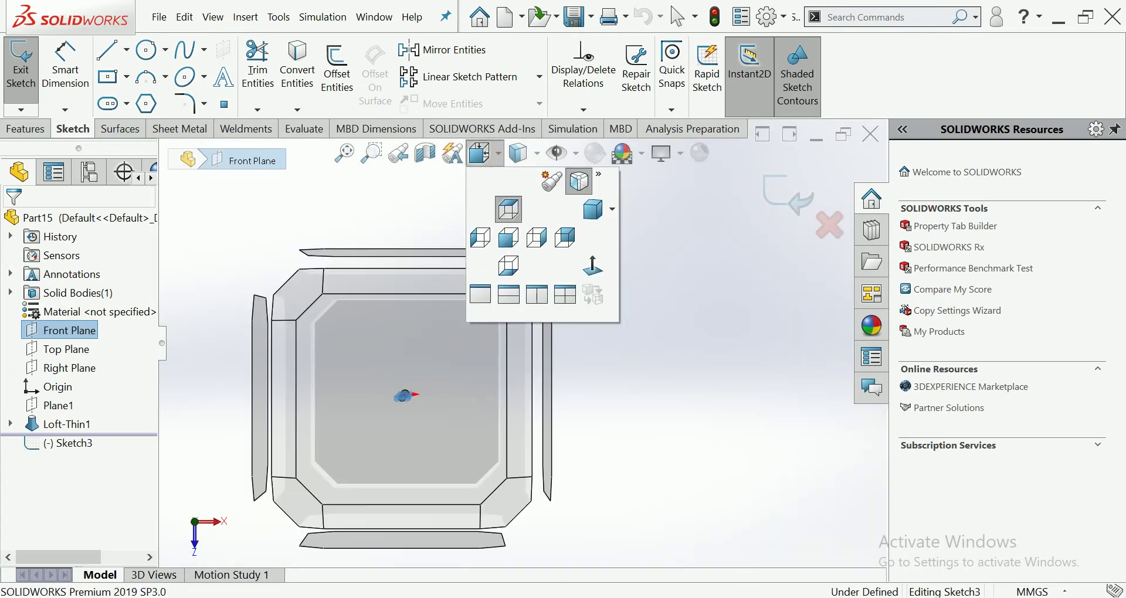
pyautogui.click(481, 237)
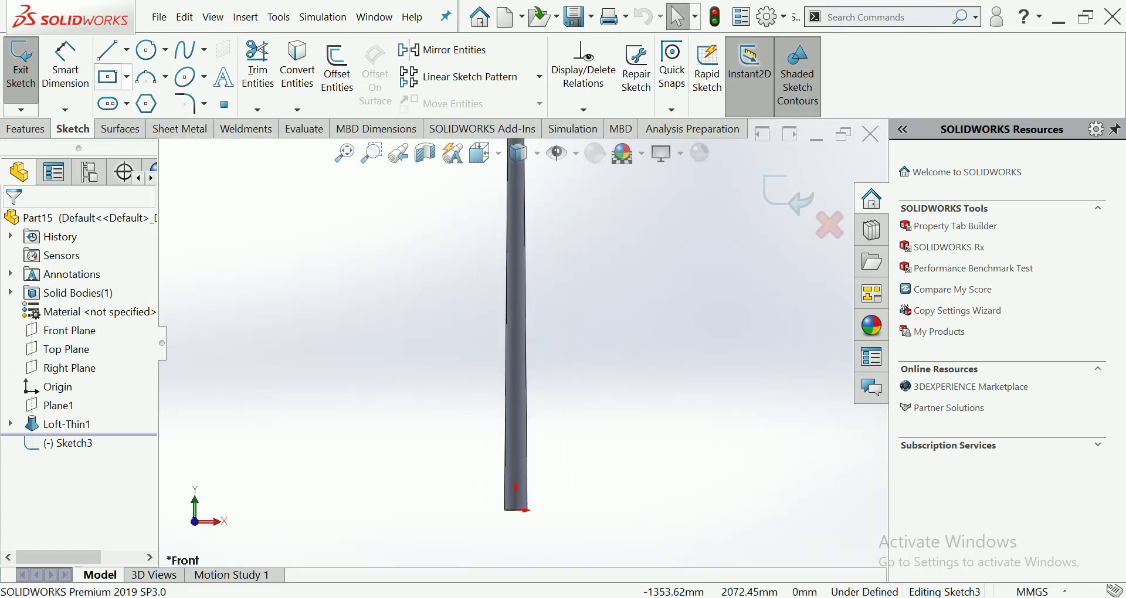
pyautogui.click(126, 76)
pyautogui.click(126, 77)
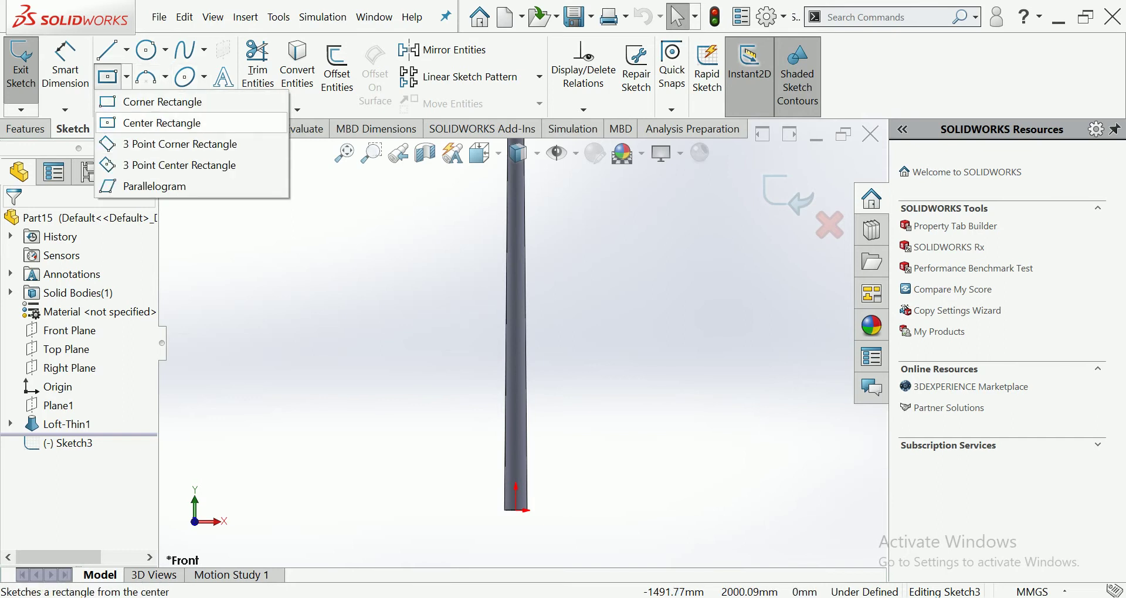
pyautogui.click(161, 123)
pyautogui.scroll(-2, 521, 537)
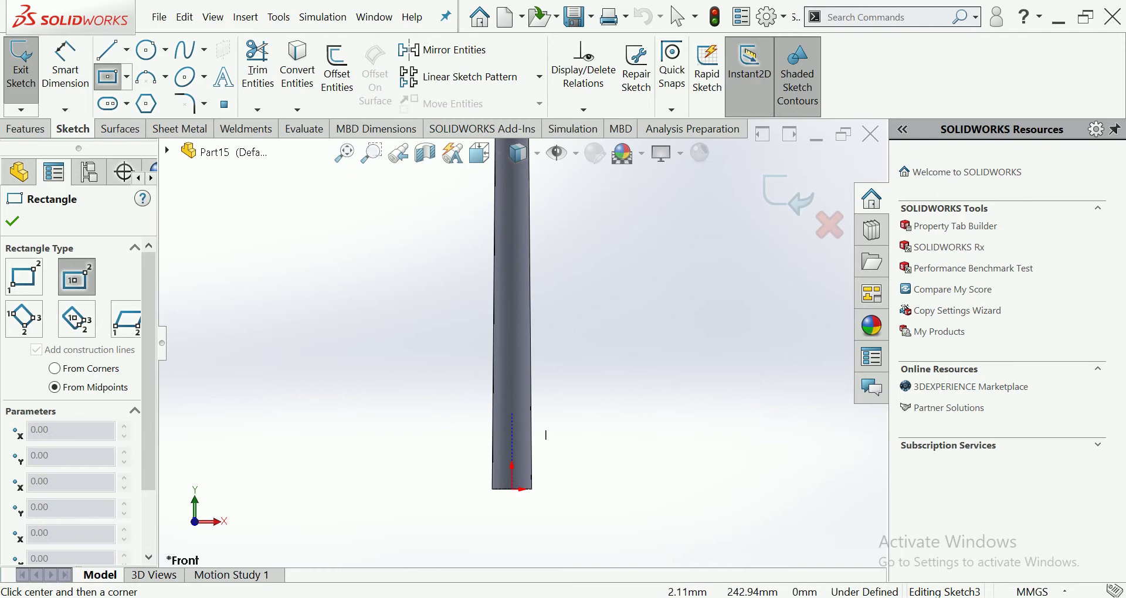
pyautogui.click(512, 413)
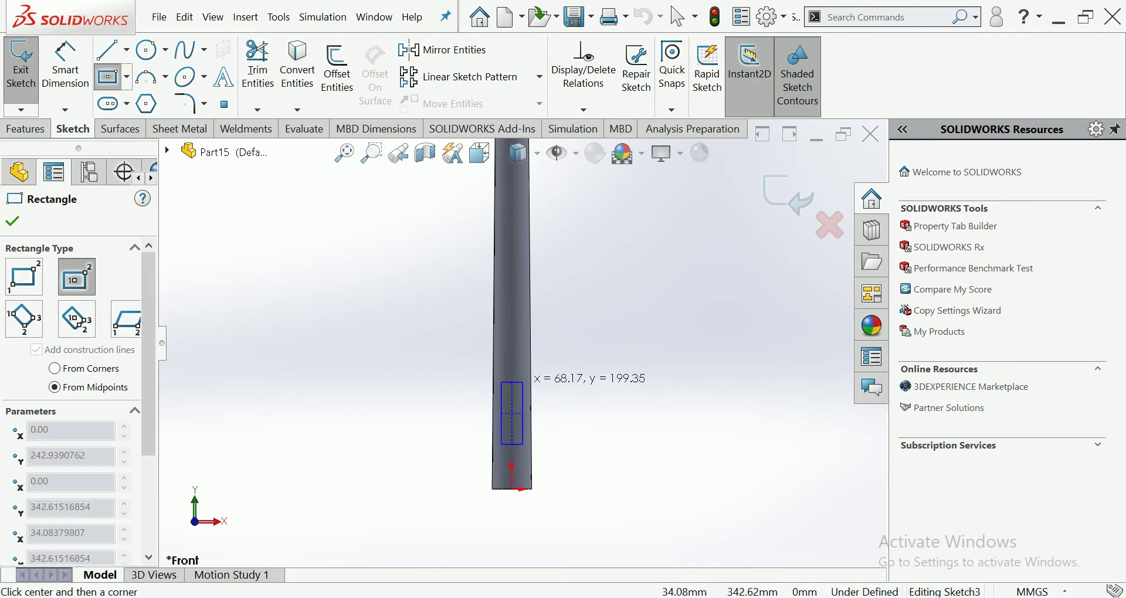
pyautogui.click(522, 444)
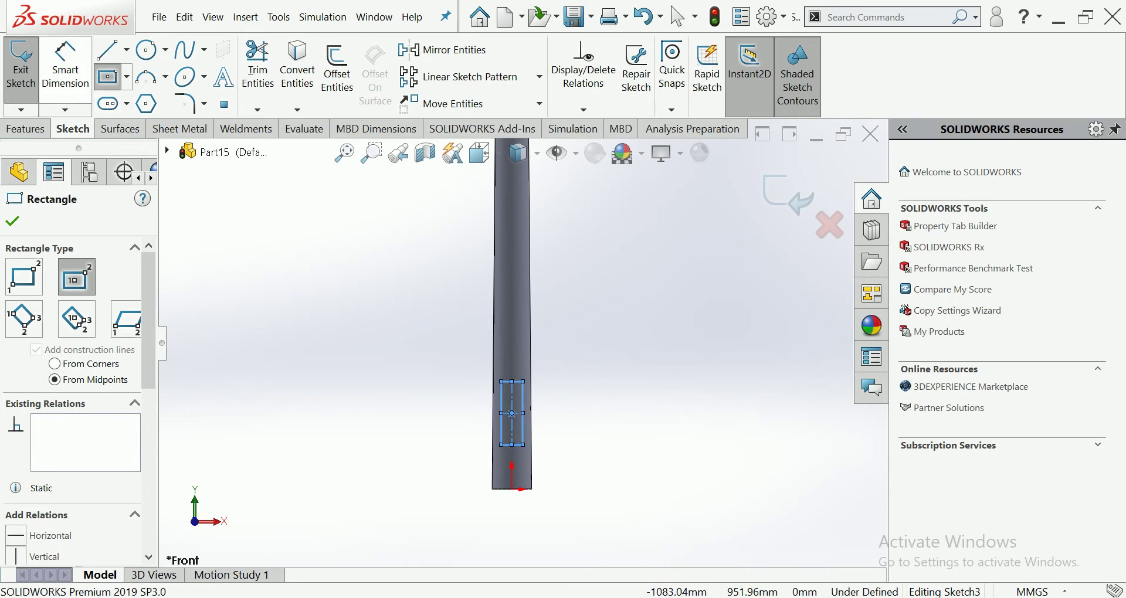
# Step: Dimension the rectangle 200 mm tall and 70 mm wide
pyautogui.click(65, 65)
pyautogui.scroll(-2, 508, 414)
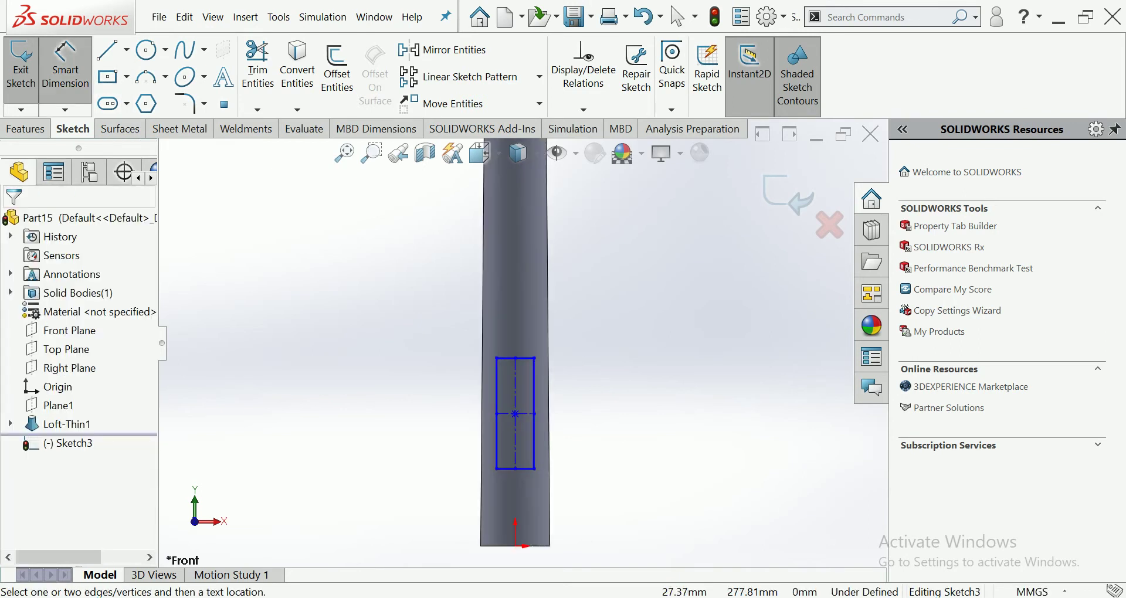
pyautogui.click(533, 413)
pyautogui.click(586, 413)
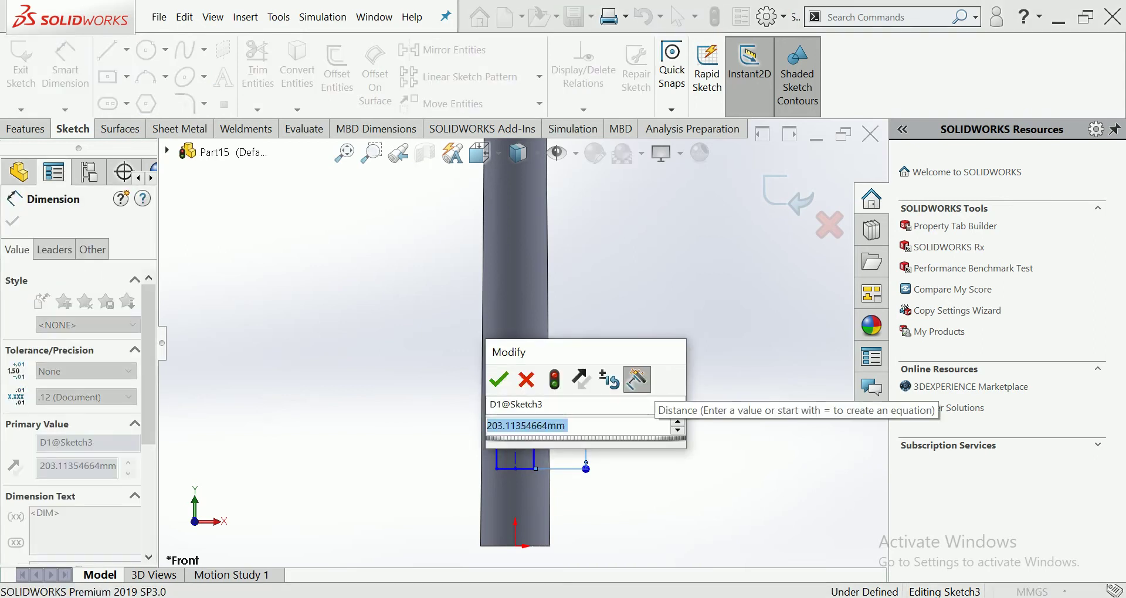
pyautogui.write('200')
pyautogui.press('Return')
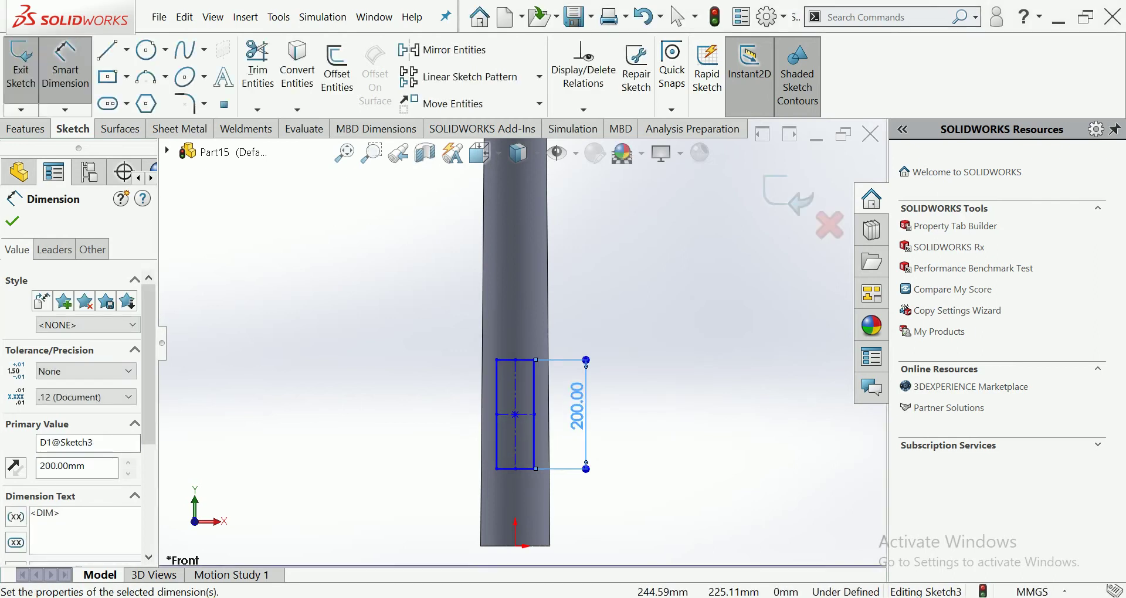
pyautogui.click(516, 359)
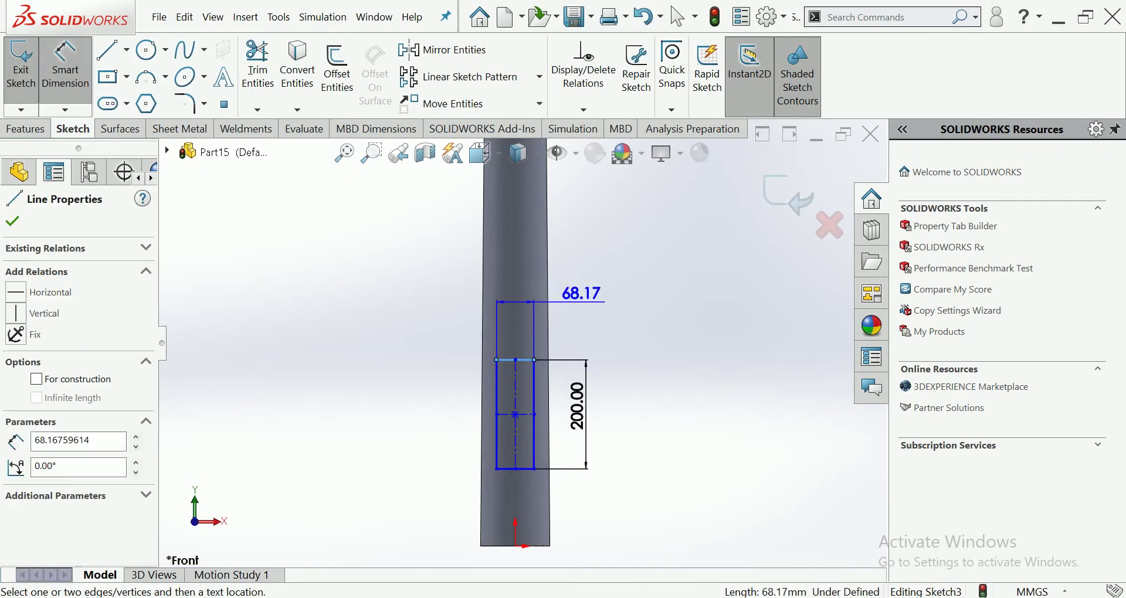
pyautogui.click(544, 280)
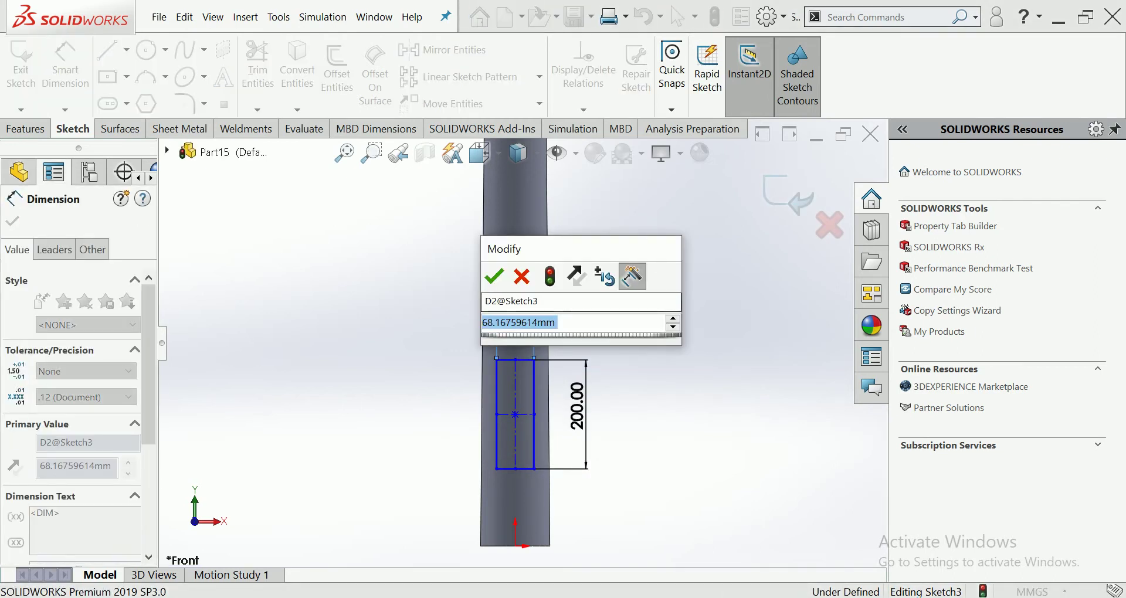
pyautogui.write('70')
pyautogui.press('Return')
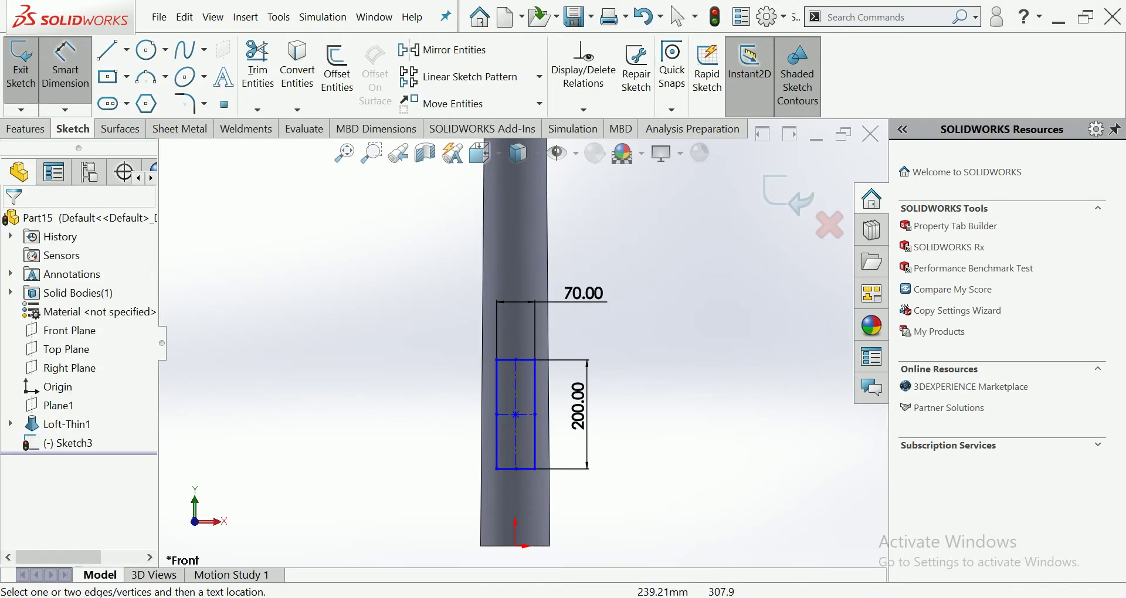
pyautogui.click(26, 128)
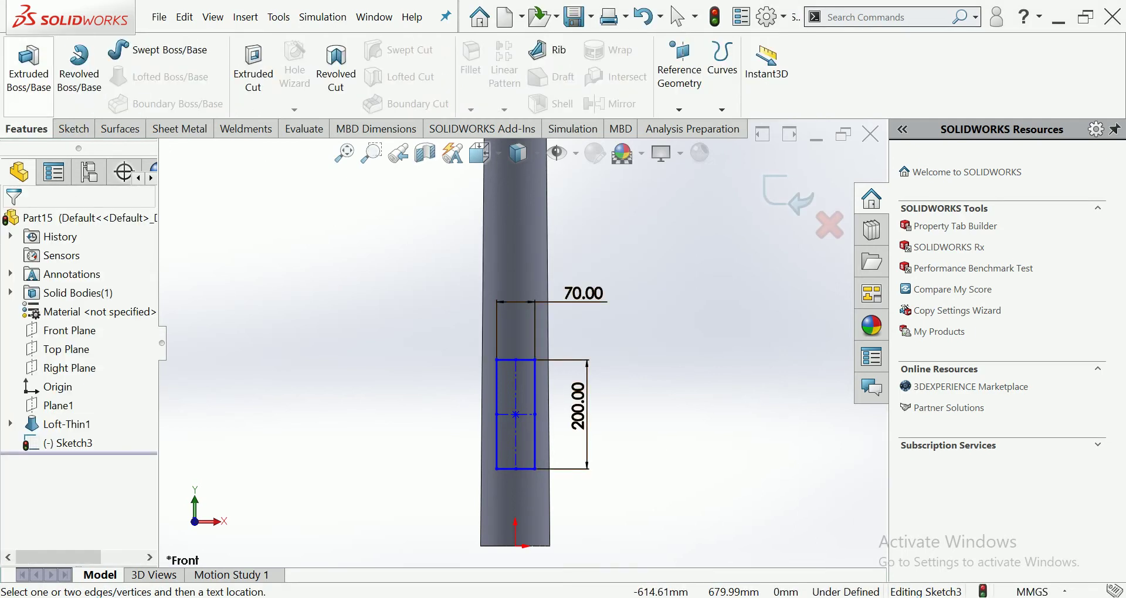
# Step: Extrude-cut the rectangle Through All, leaving a slot near the pole's base
pyautogui.click(253, 67)
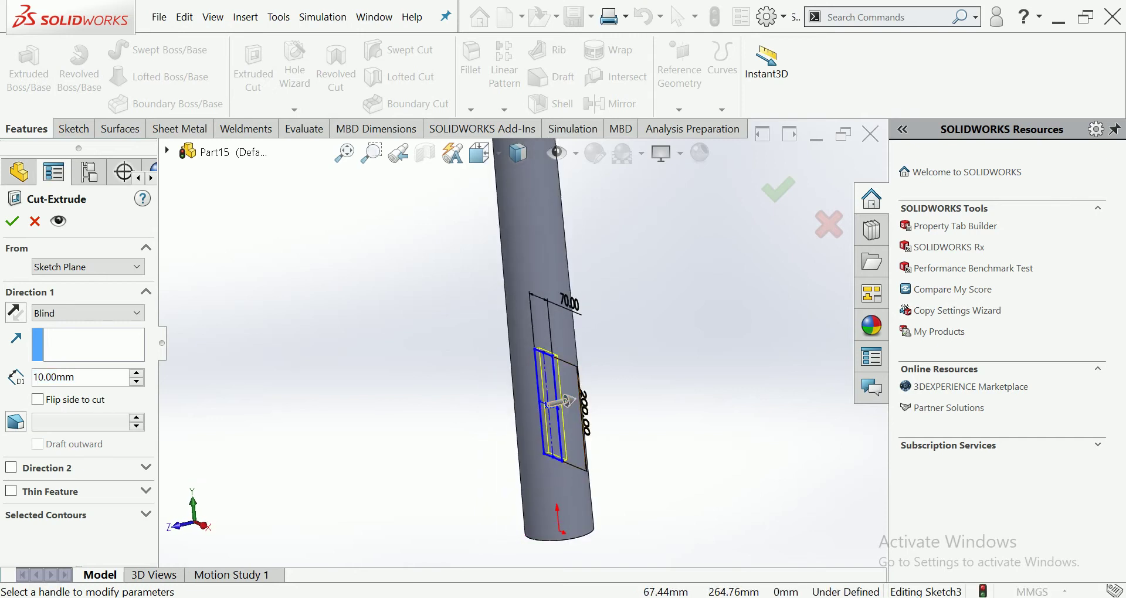
pyautogui.click(88, 313)
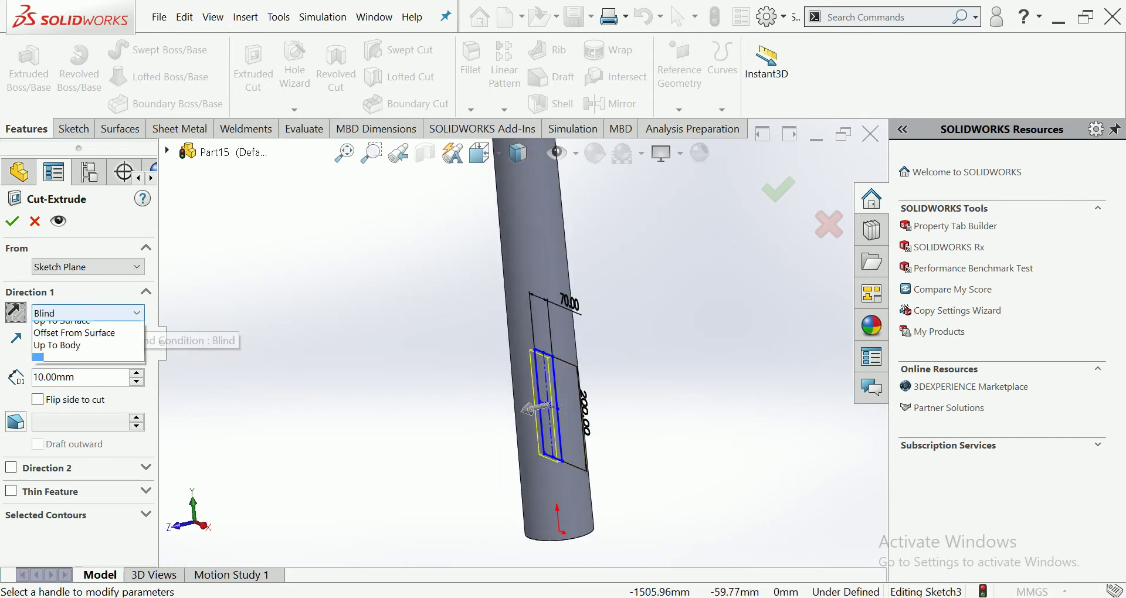
pyautogui.click(53, 339)
pyautogui.click(12, 220)
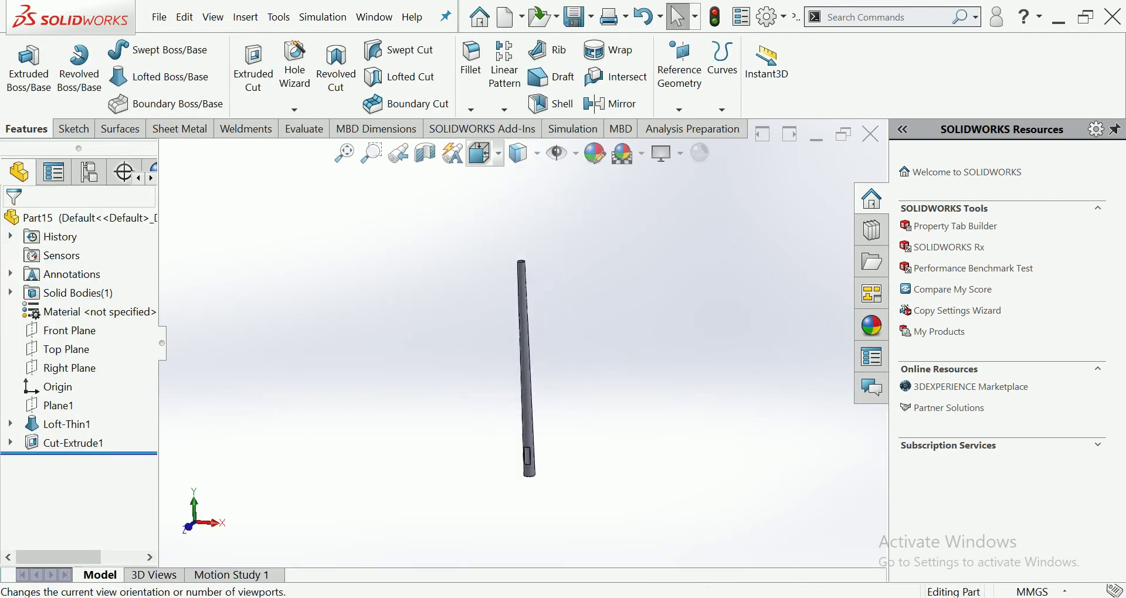
pyautogui.click(482, 153)
pyautogui.click(551, 182)
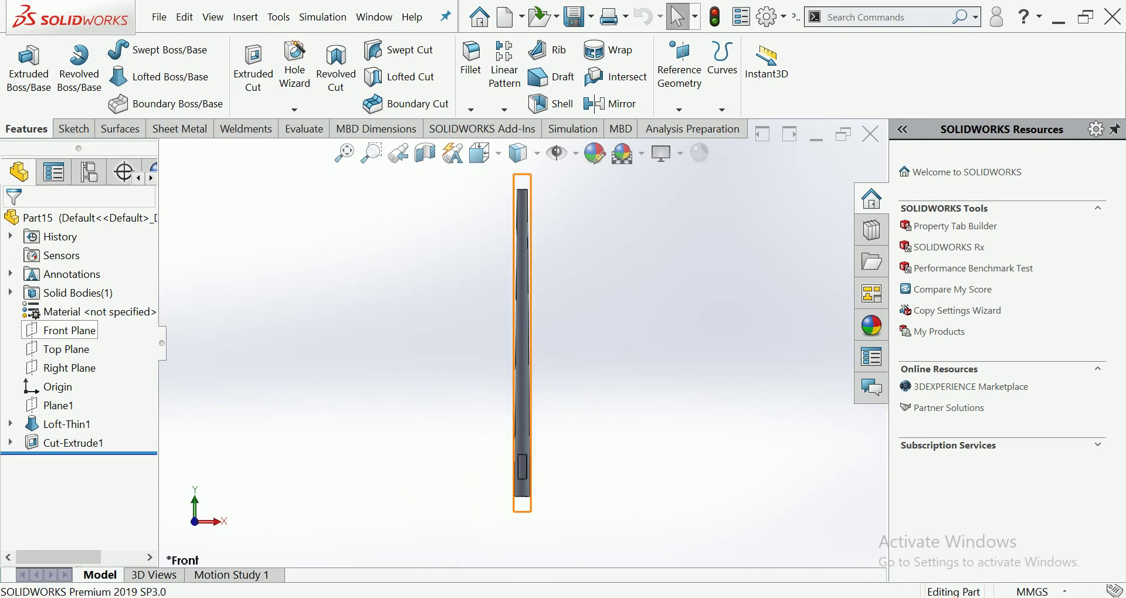
pyautogui.click(64, 331)
# Step: Sketch two 3-point arcs on the Front Plane curving left from the pole
pyautogui.click(130, 307)
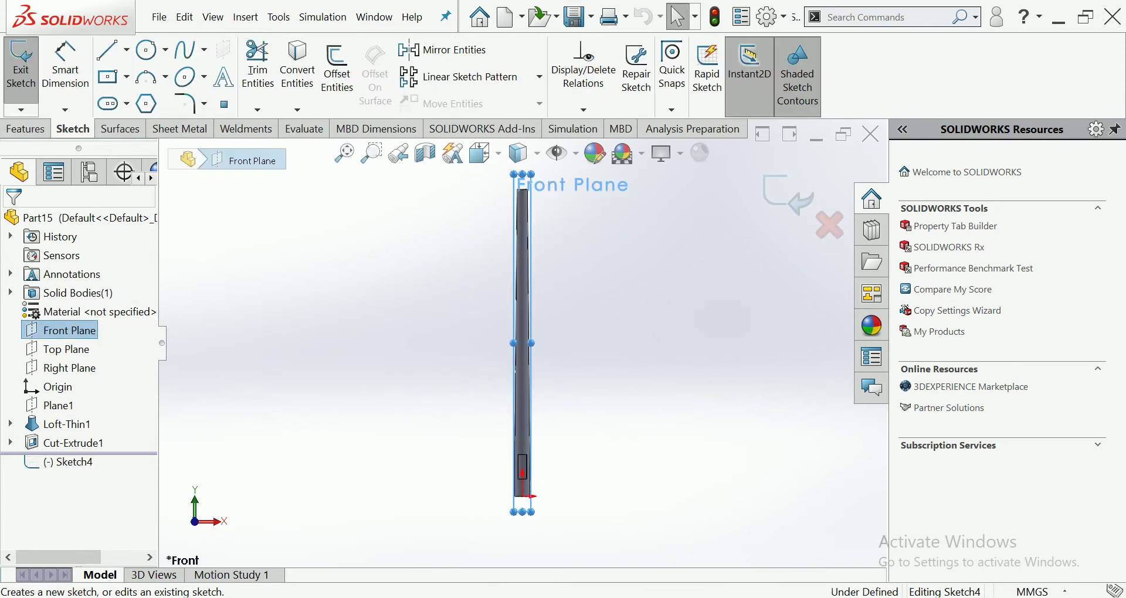
pyautogui.click(146, 76)
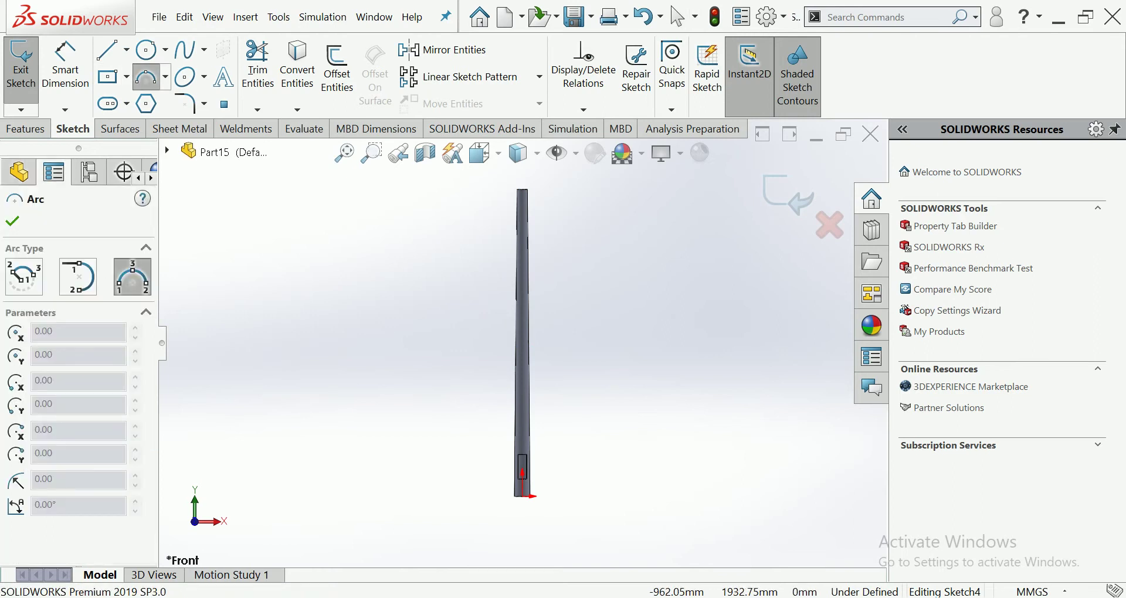
pyautogui.click(411, 280)
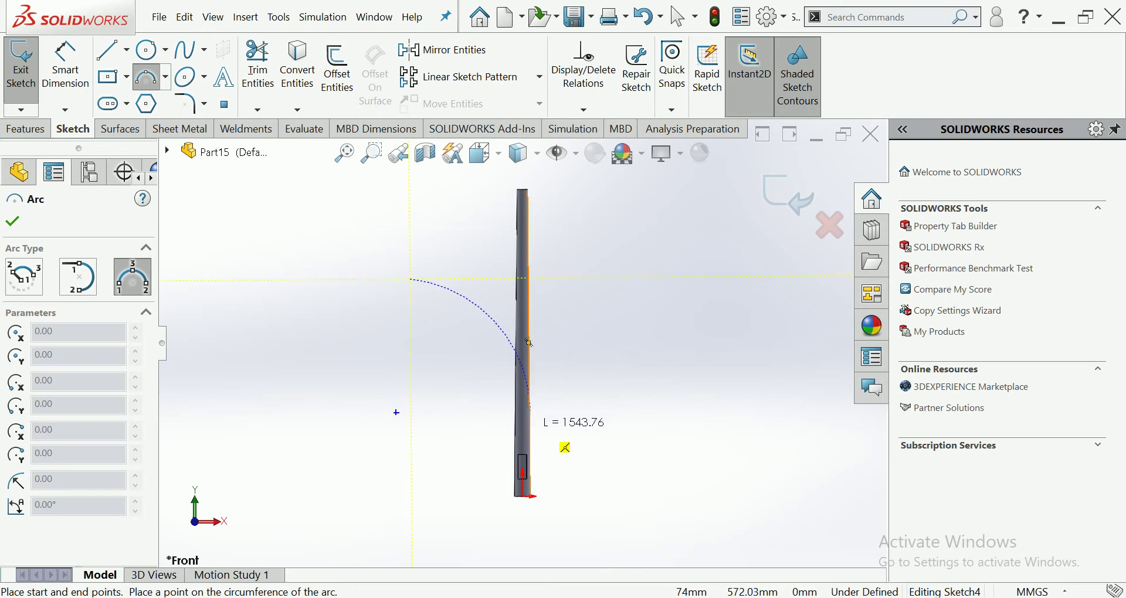
pyautogui.click(530, 427)
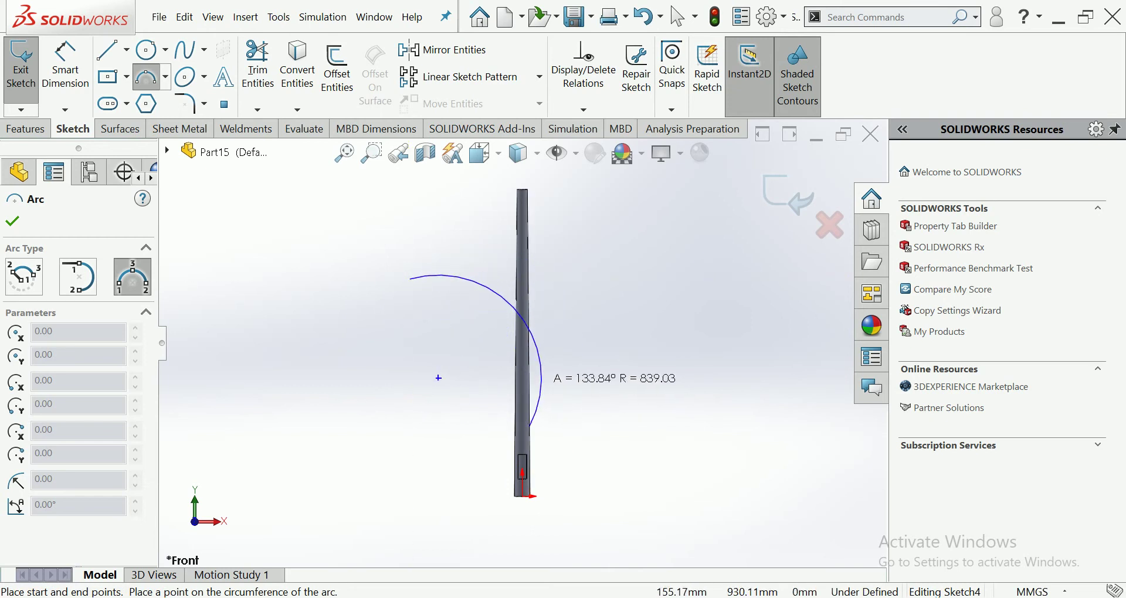
pyautogui.click(541, 378)
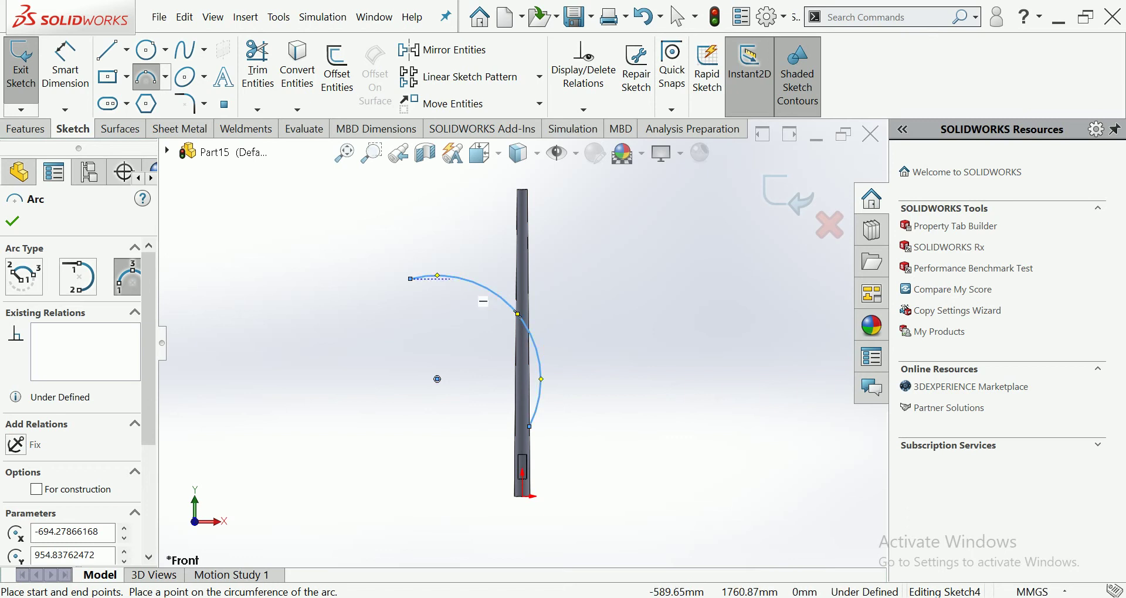
pyautogui.click(472, 301)
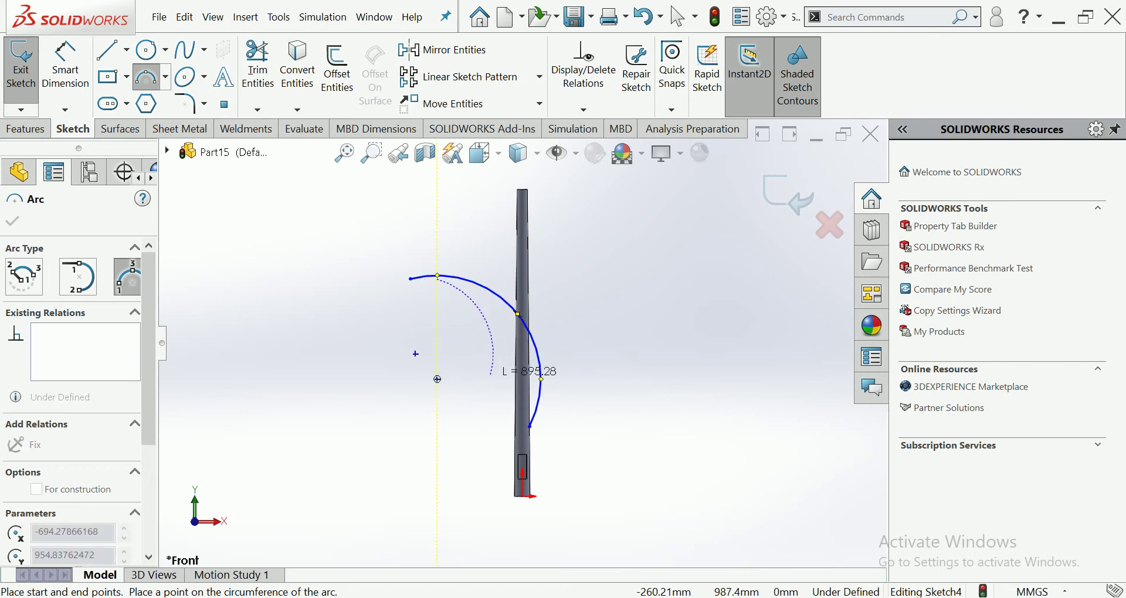
pyautogui.click(515, 388)
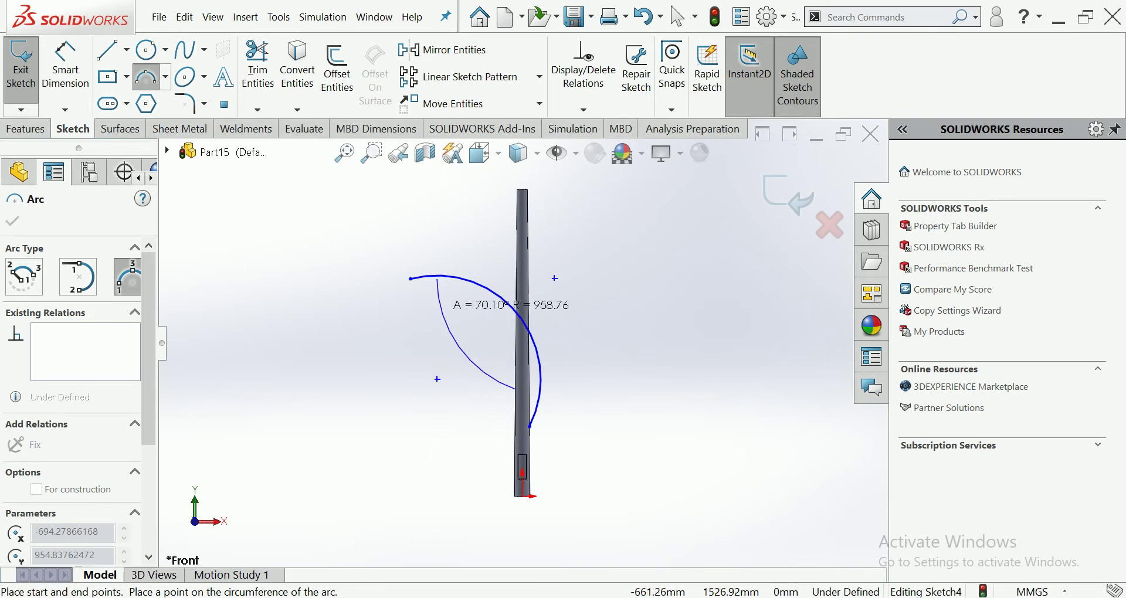
pyautogui.click(464, 346)
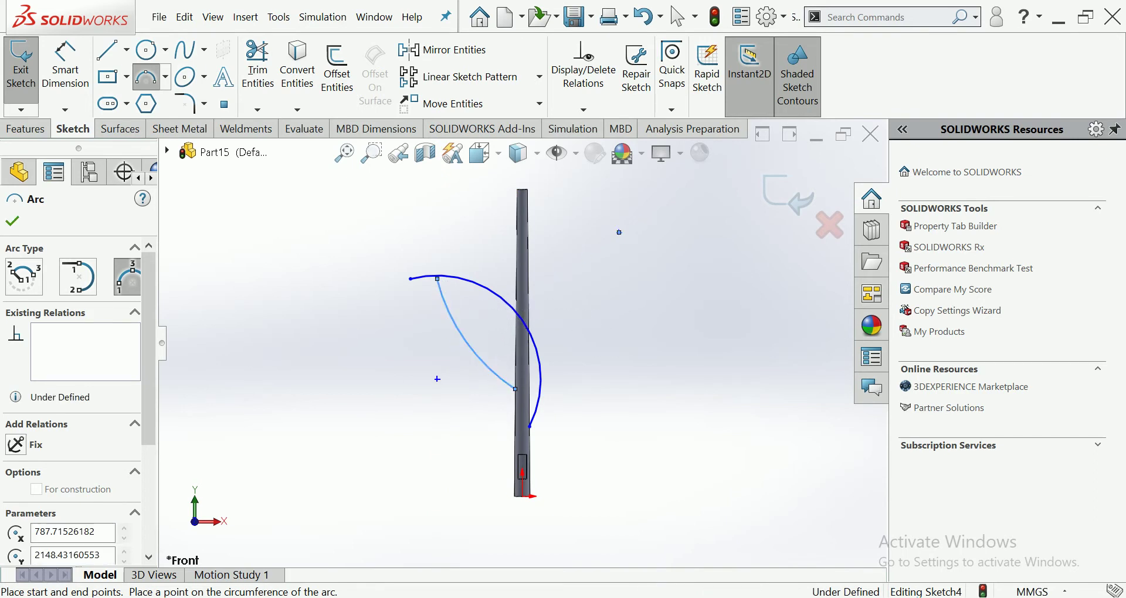
pyautogui.scroll(-3, 418, 271)
pyautogui.press('Escape')
pyautogui.press('Escape')
# Step: Drag the arc endpoints so the inner curve meets the pole higher and forms a crescent
pyautogui.moveTo(404, 283); pyautogui.dragTo(372, 259)
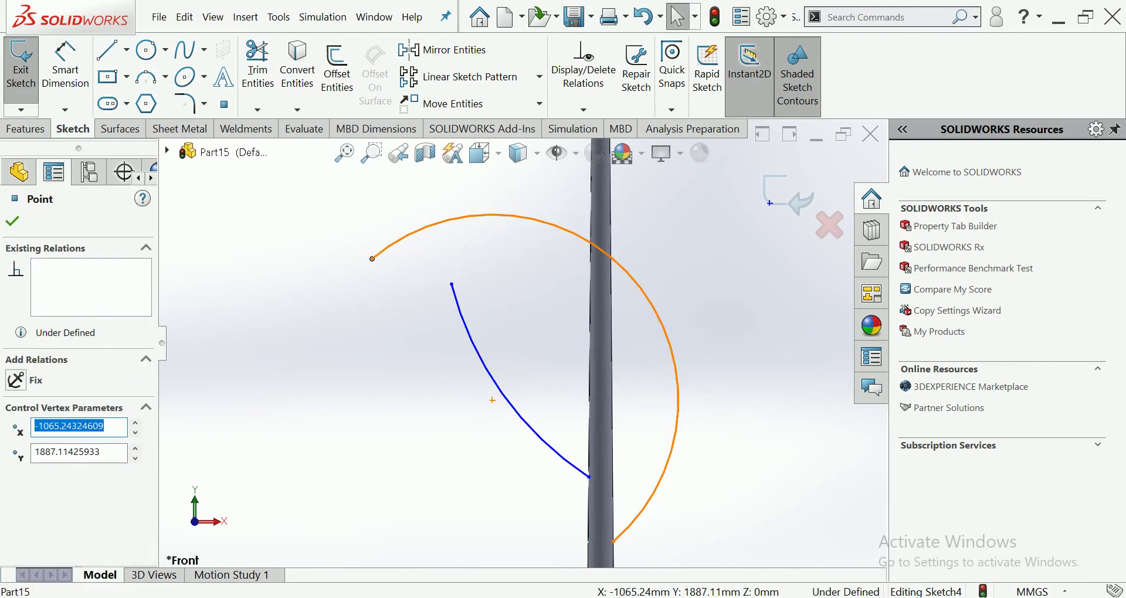
pyautogui.moveTo(677, 399); pyautogui.dragTo(624, 405)
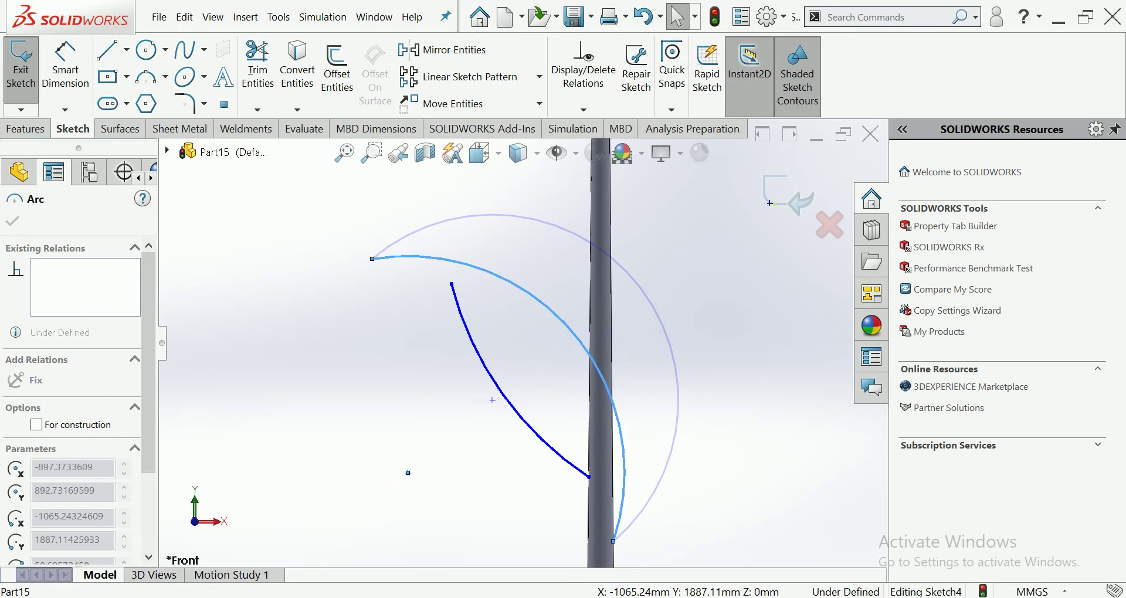
pyautogui.press('Escape')
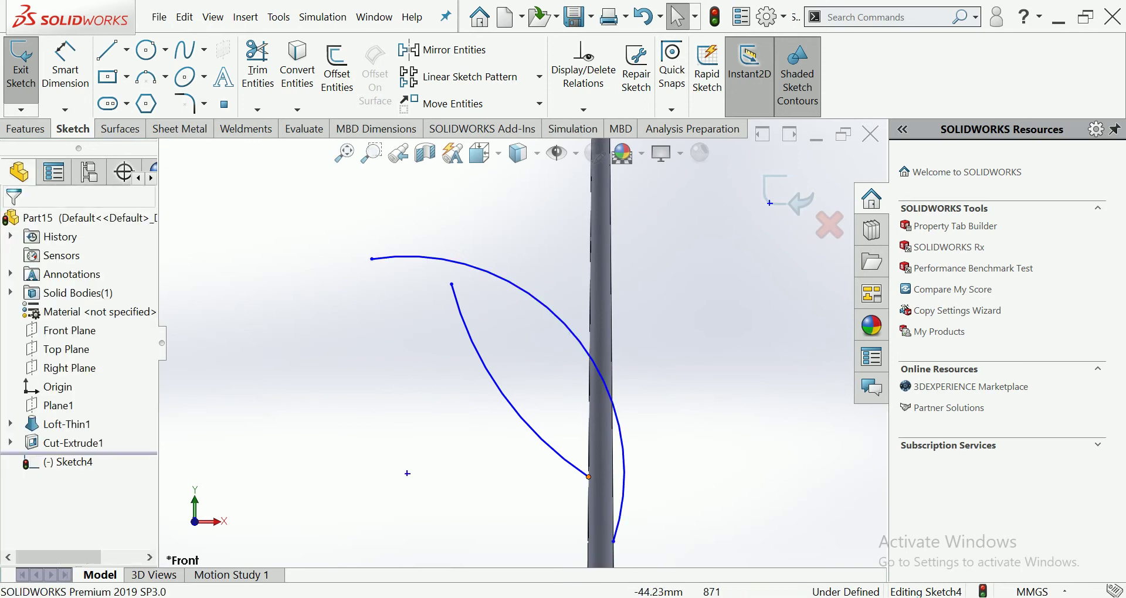
pyautogui.moveTo(588, 476); pyautogui.dragTo(589, 430)
pyautogui.moveTo(451, 285); pyautogui.dragTo(448, 269)
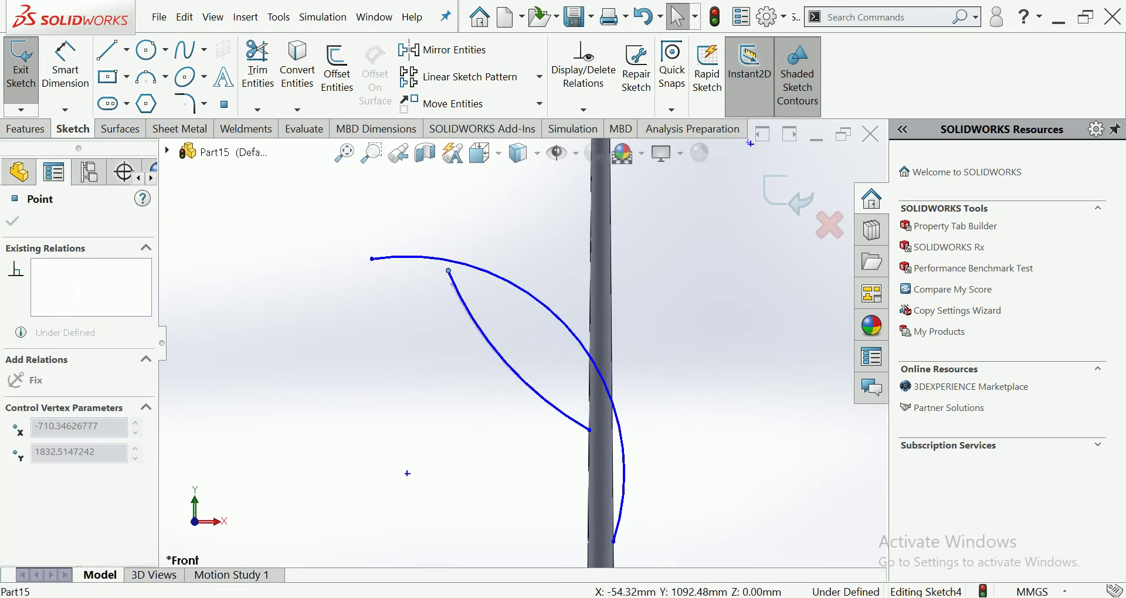
pyautogui.press('Escape')
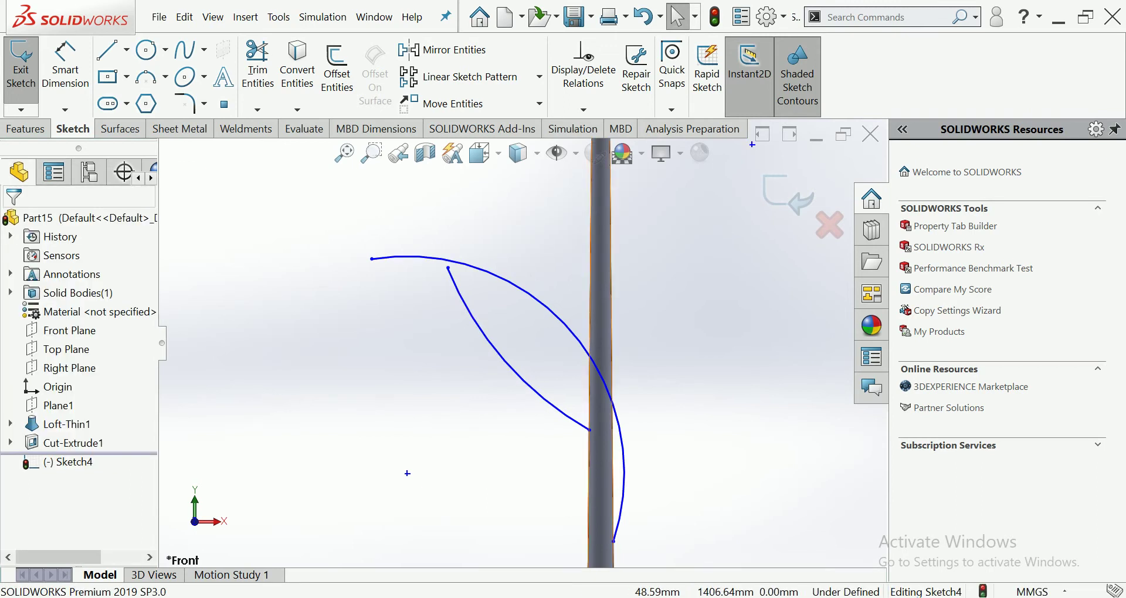
pyautogui.scroll(3, 522, 342)
pyautogui.scroll(3, 522, 343)
pyautogui.scroll(-4, 602, 359)
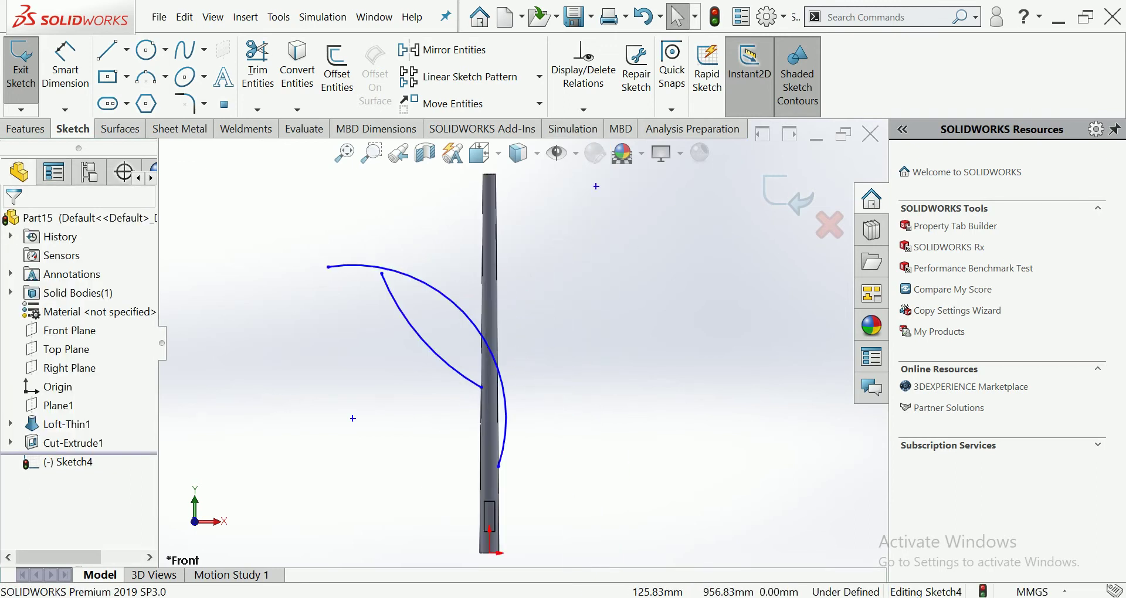
pyautogui.scroll(3, 520, 343)
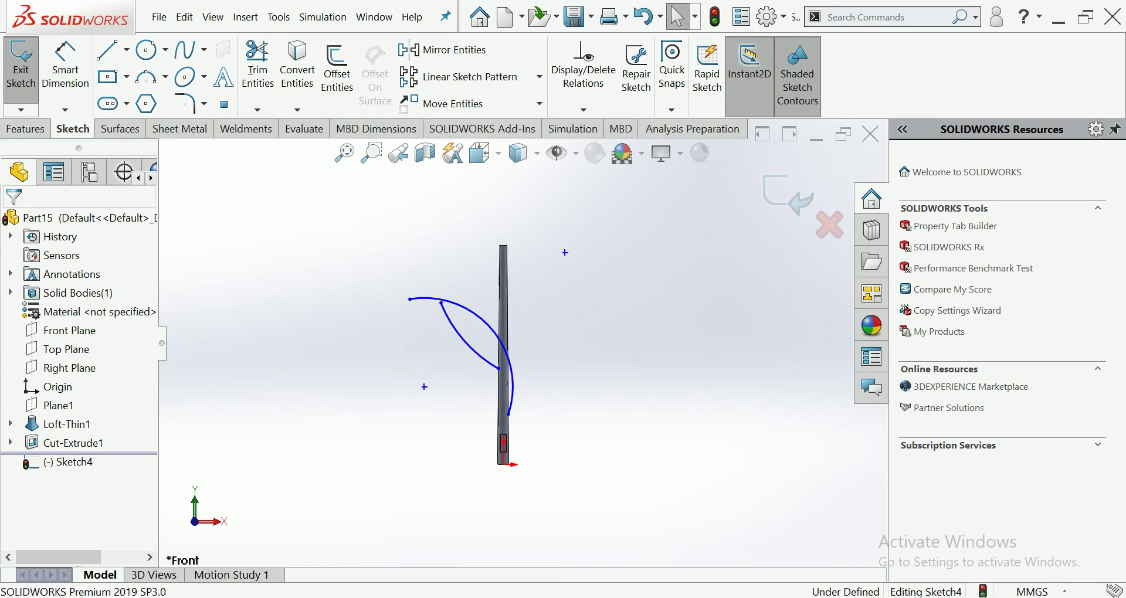
pyautogui.scroll(-3, 577, 299)
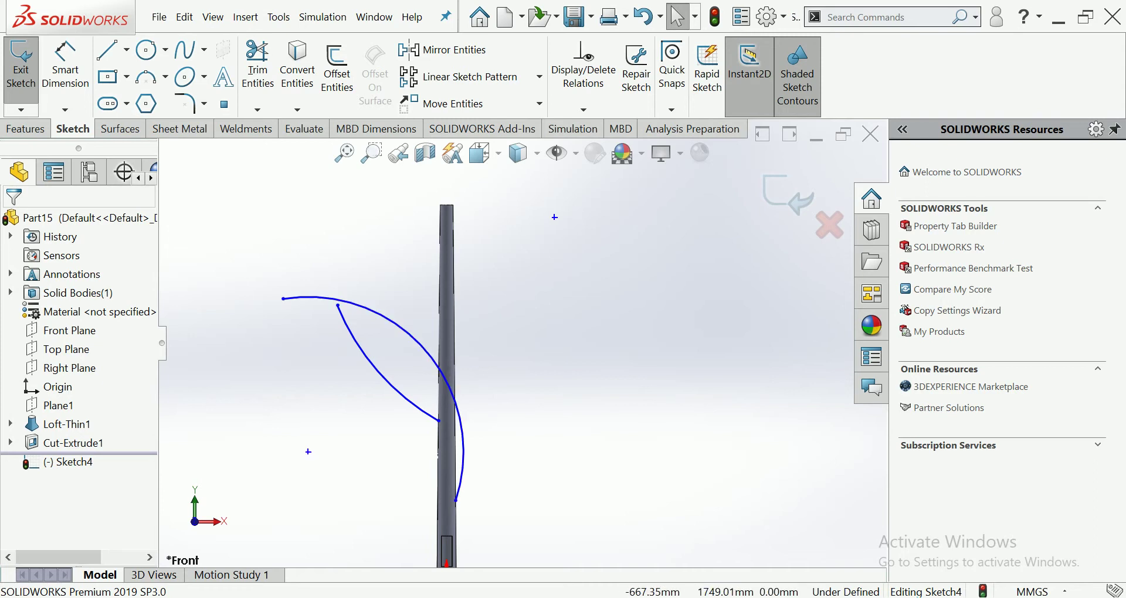
# Step: Reshape the smaller curve and join its end point onto the large arc
pyautogui.moveTo(283, 299); pyautogui.dragTo(378, 351)
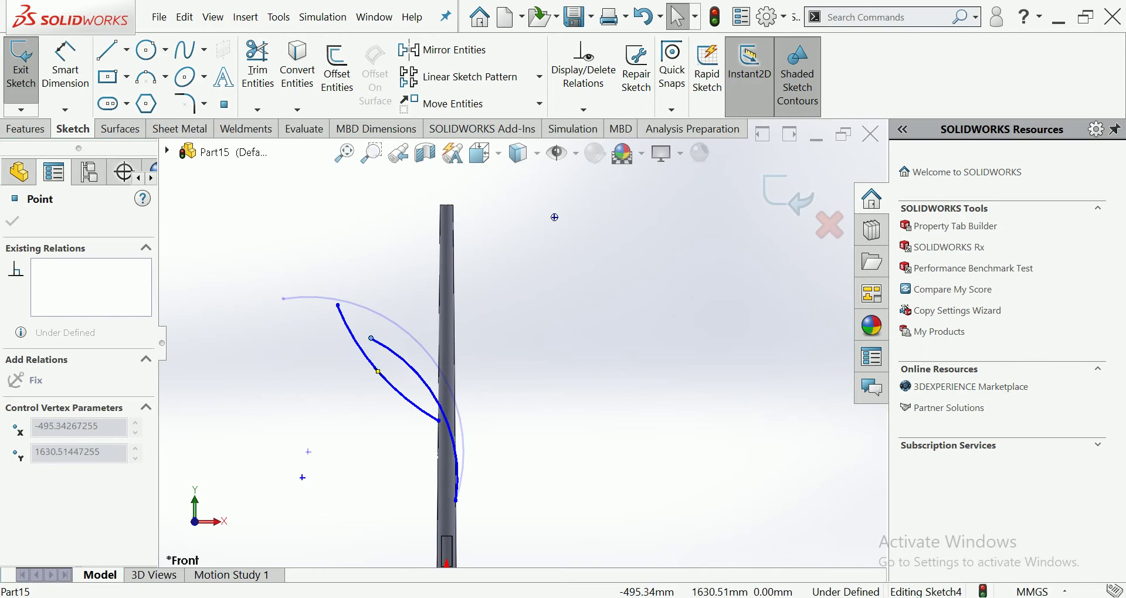
pyautogui.moveTo(378, 351); pyautogui.dragTo(371, 338)
pyautogui.click(445, 410)
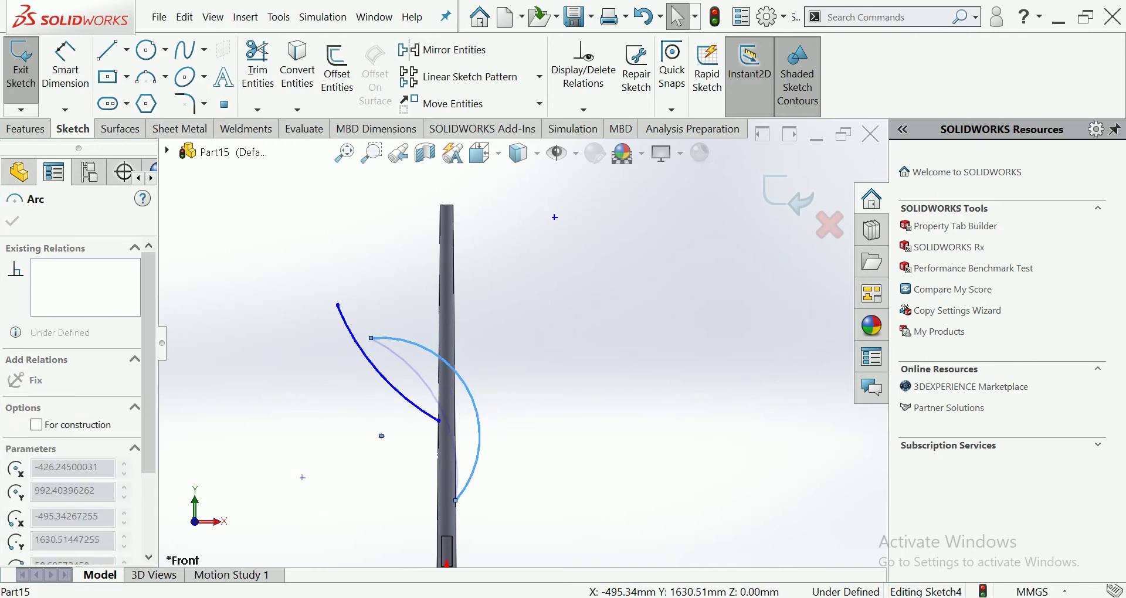
pyautogui.press('Escape')
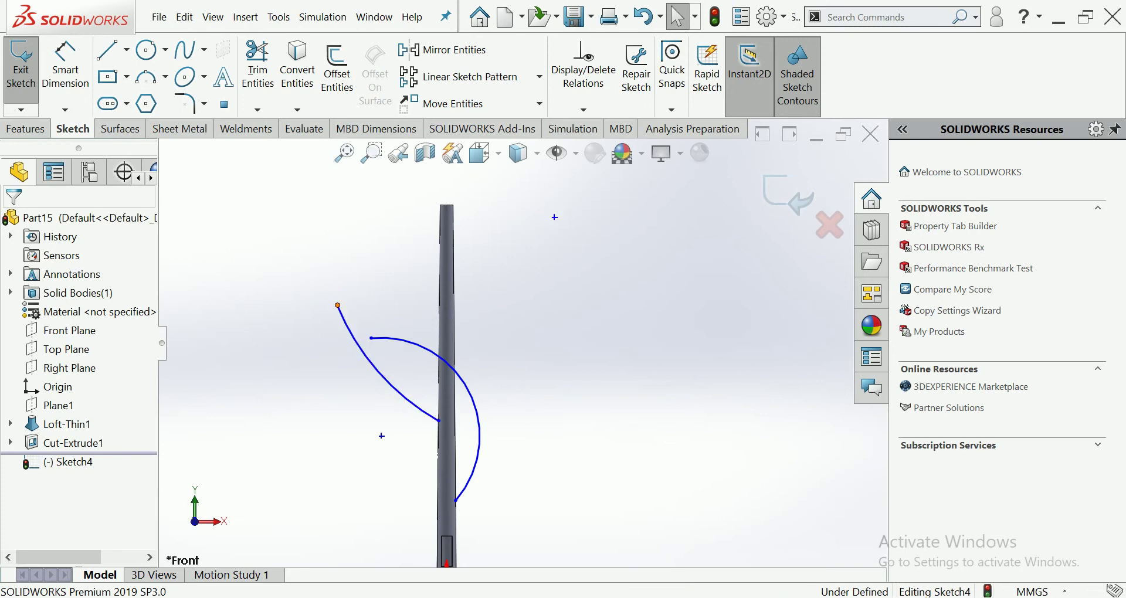
pyautogui.moveTo(337, 305); pyautogui.dragTo(389, 344)
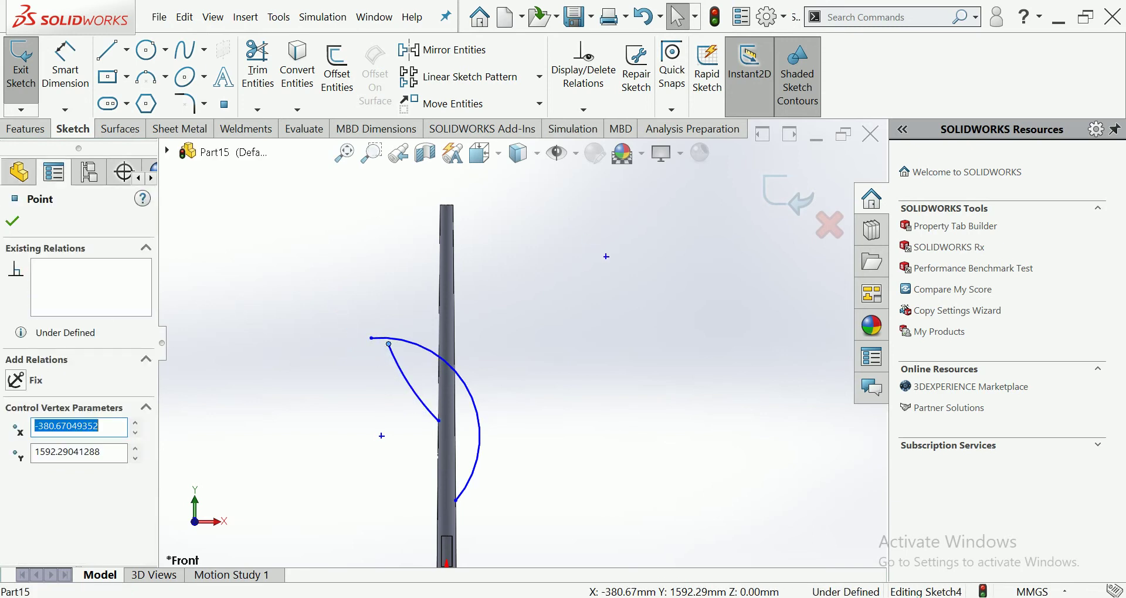
pyautogui.moveTo(438, 421); pyautogui.dragTo(439, 399)
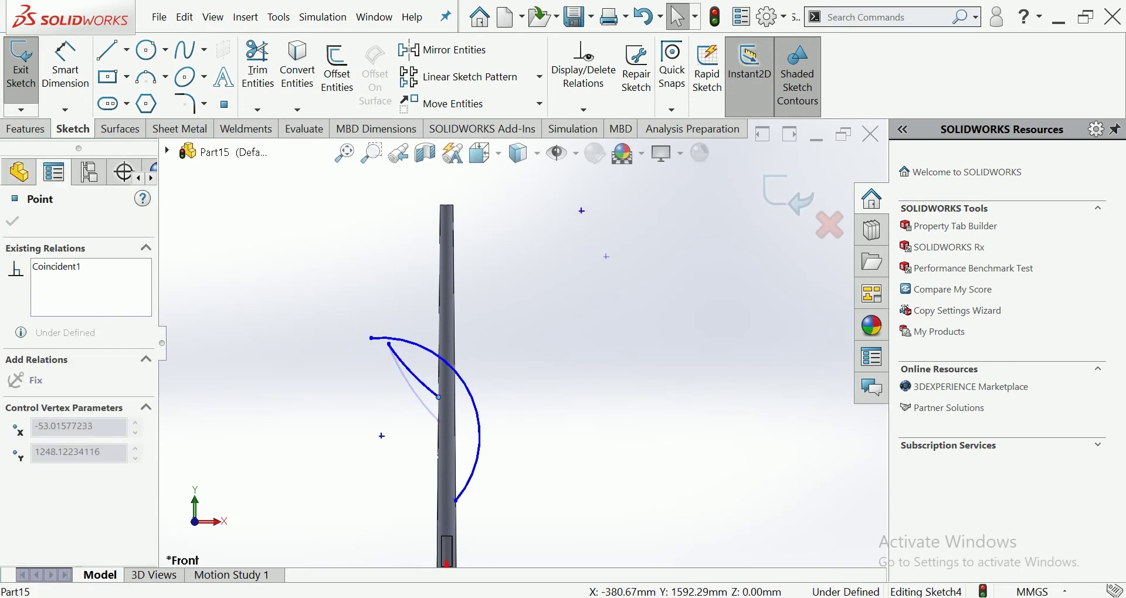
pyautogui.click(441, 396)
pyautogui.press('Escape')
pyautogui.scroll(-3, 456, 417)
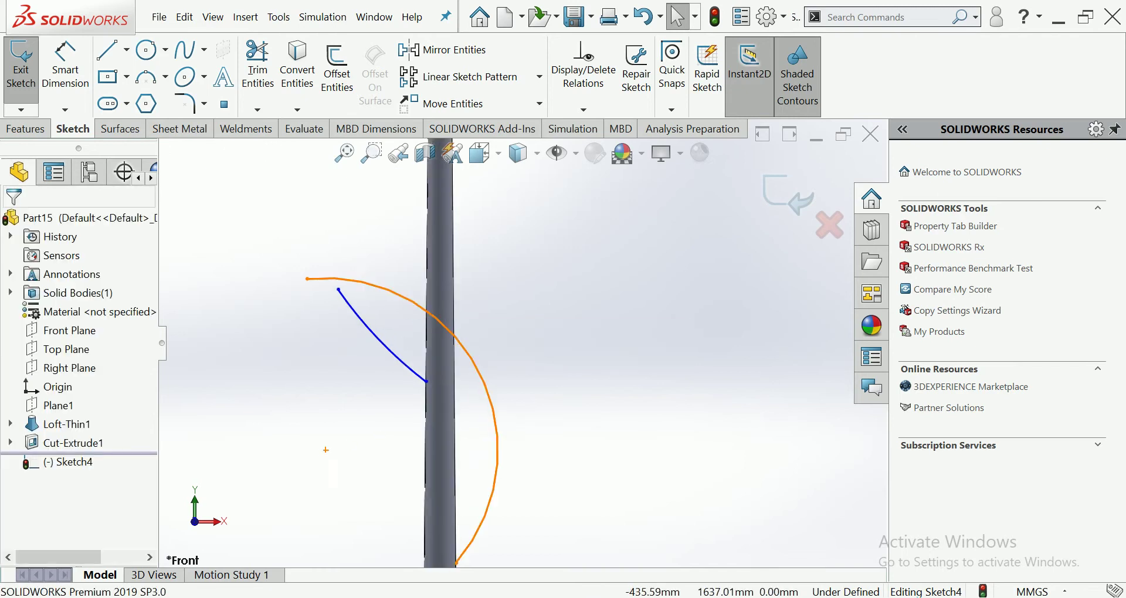
# Step: Adjust the large arc's ends and bulge, then close Sketch4
pyautogui.moveTo(307, 279); pyautogui.dragTo(288, 278)
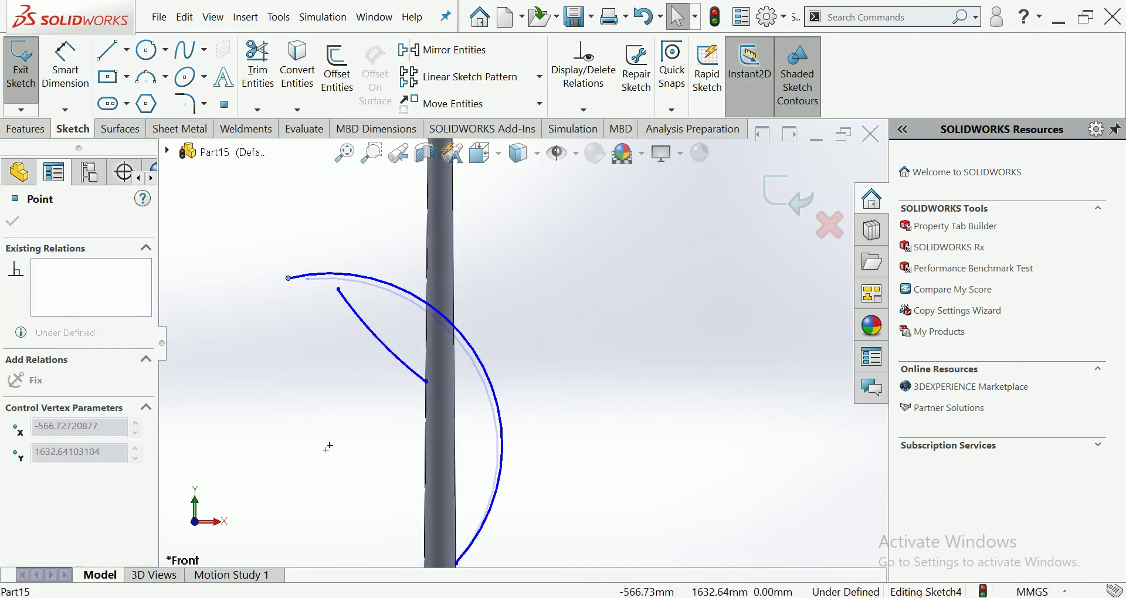
pyautogui.moveTo(501, 446); pyautogui.dragTo(483, 445)
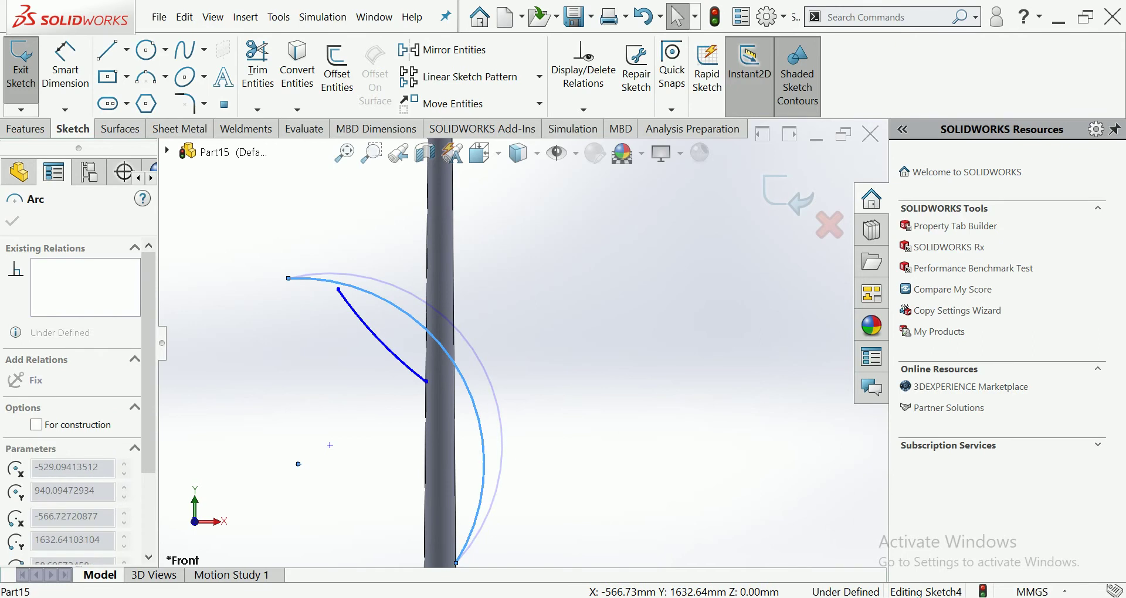
pyautogui.press('Escape')
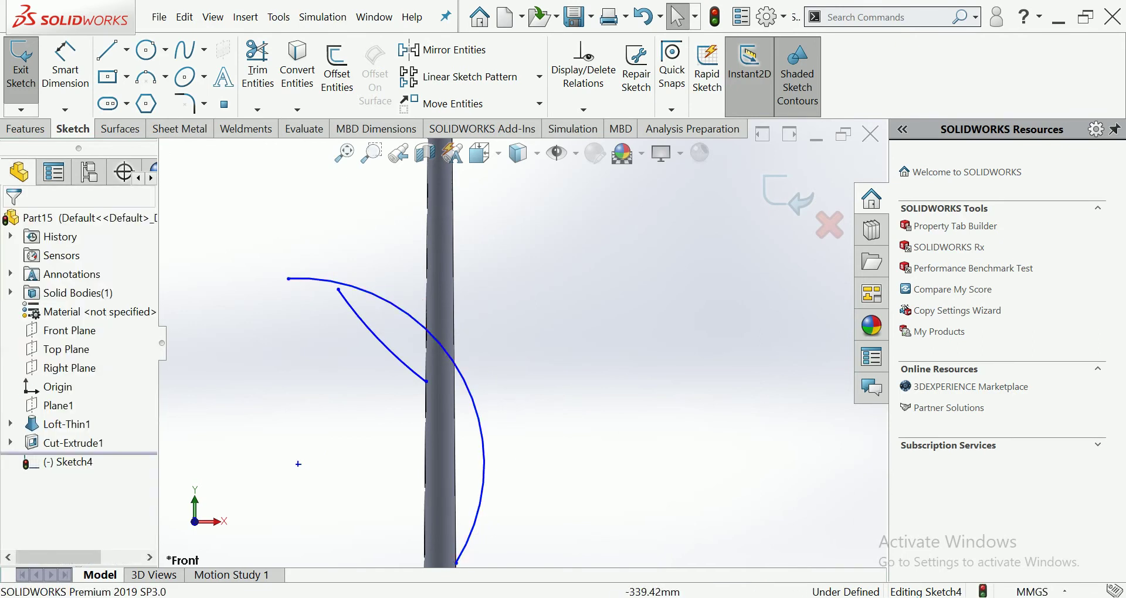
pyautogui.scroll(-3, 300, 281)
pyautogui.moveTo(367, 295); pyautogui.dragTo(359, 293)
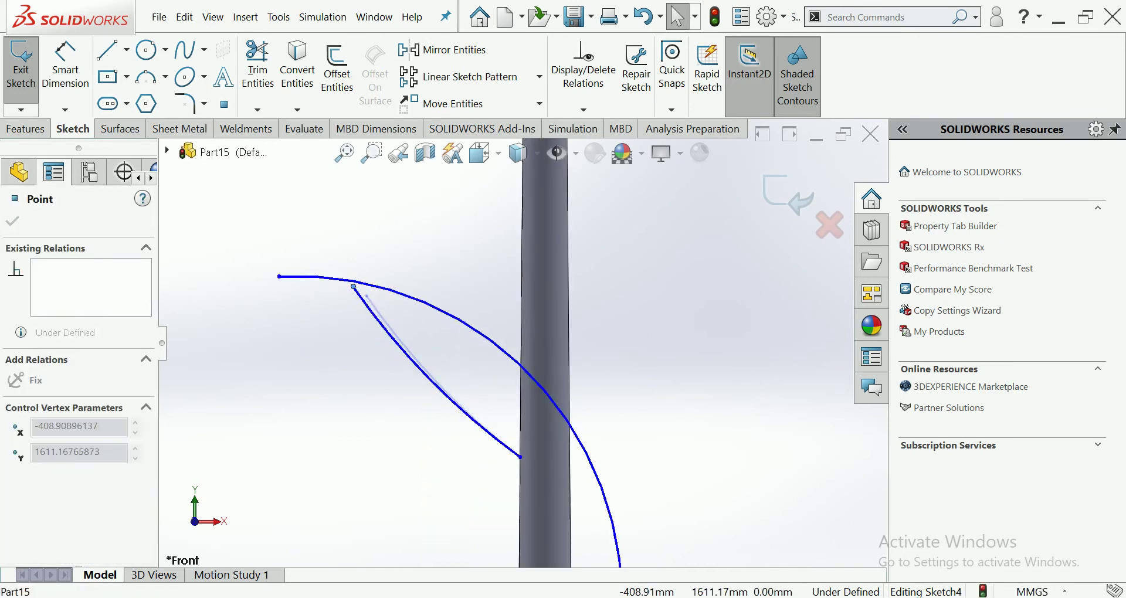
pyautogui.press('Escape')
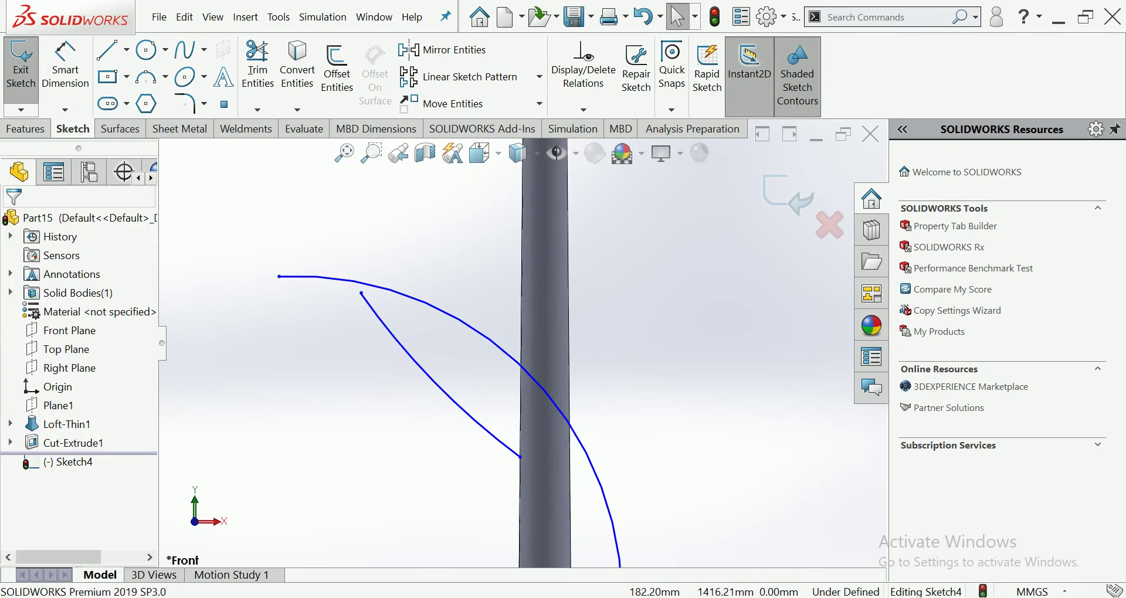
pyautogui.scroll(3, 525, 343)
pyautogui.click(469, 374)
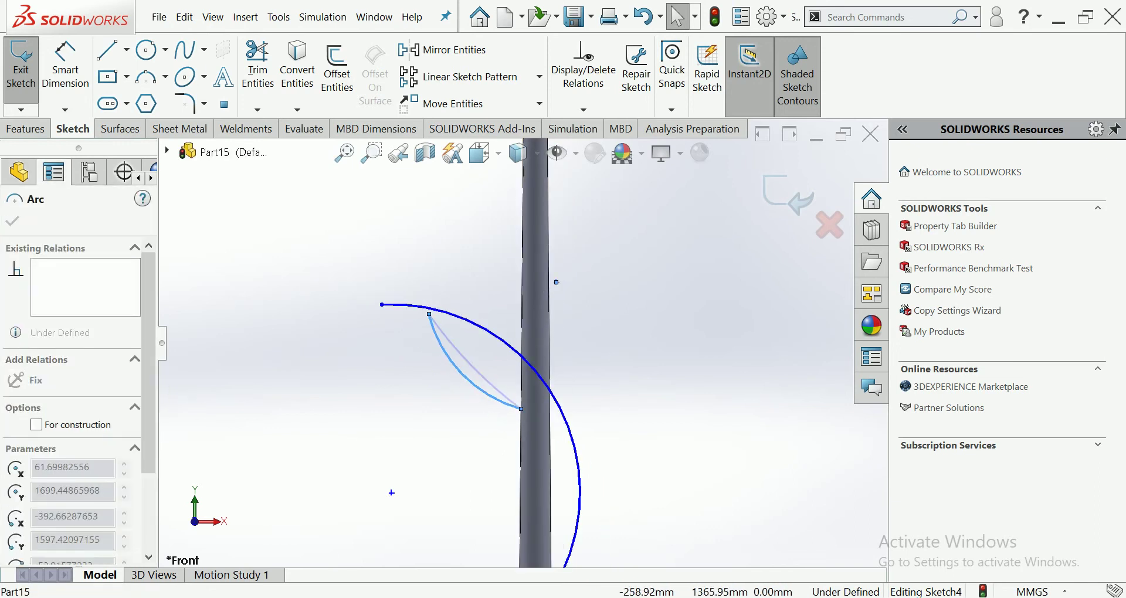
pyautogui.press('Escape')
pyautogui.scroll(3, 524, 343)
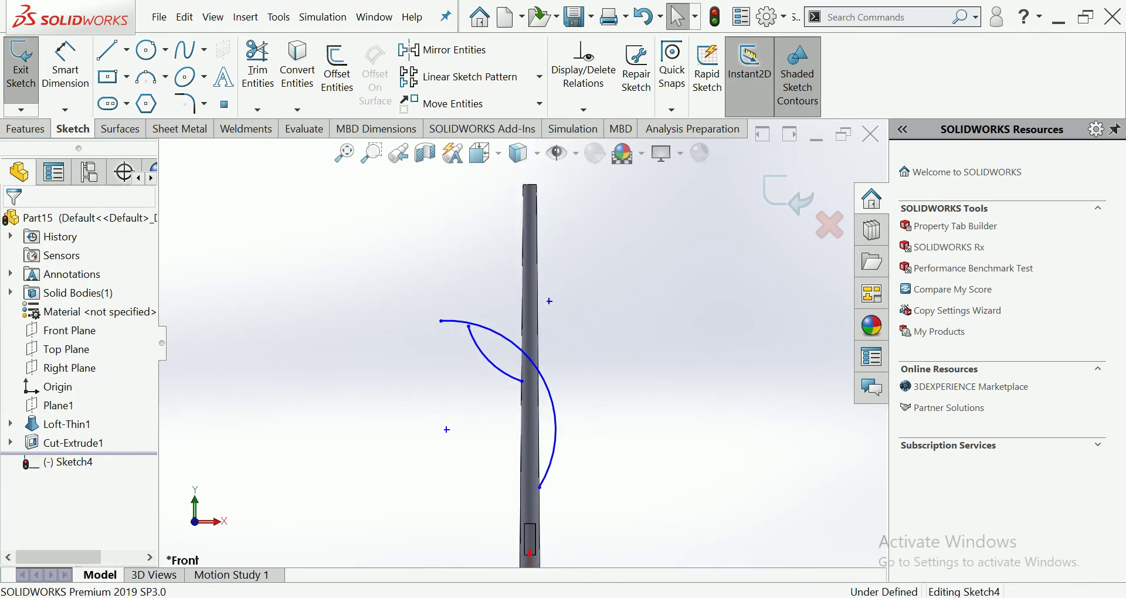
pyautogui.hotkey('ctrl', 'b')
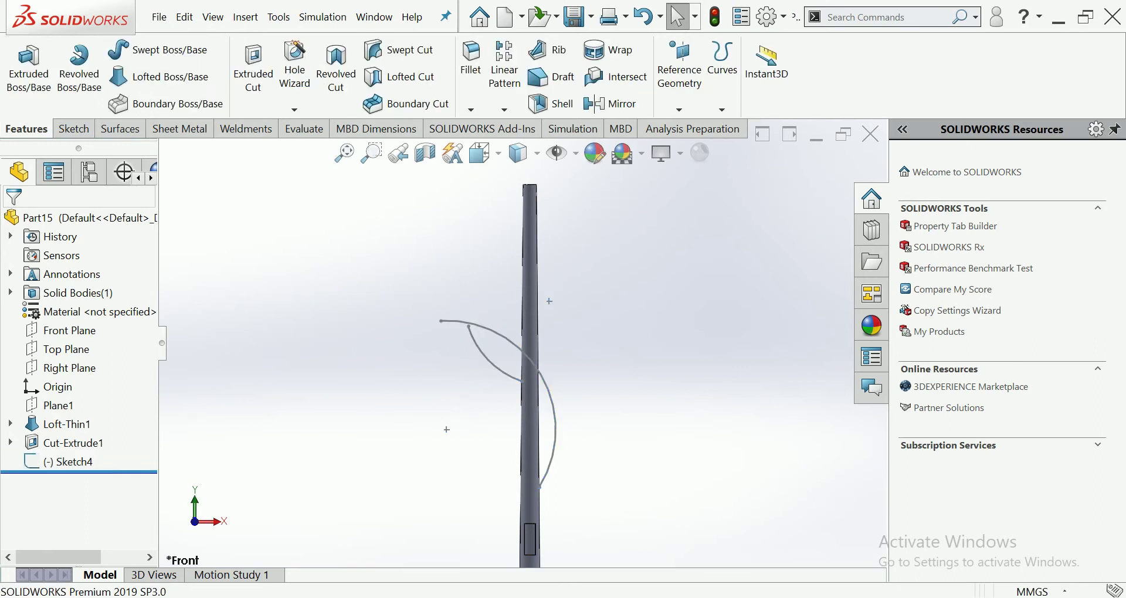
# Step: Cancel the stray new sketch and reopen Sketch4 from the design tree for editing
pyautogui.scroll(1, 317, 437)
pyautogui.scroll(1, 316, 436)
pyautogui.scroll(-1, 666, 292)
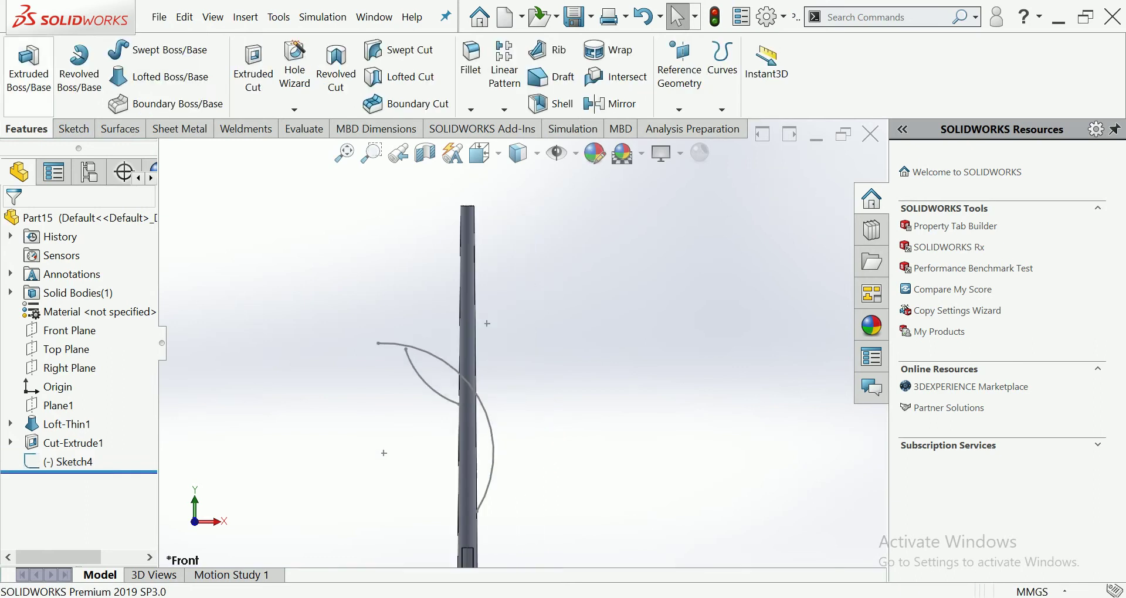
pyautogui.click(73, 128)
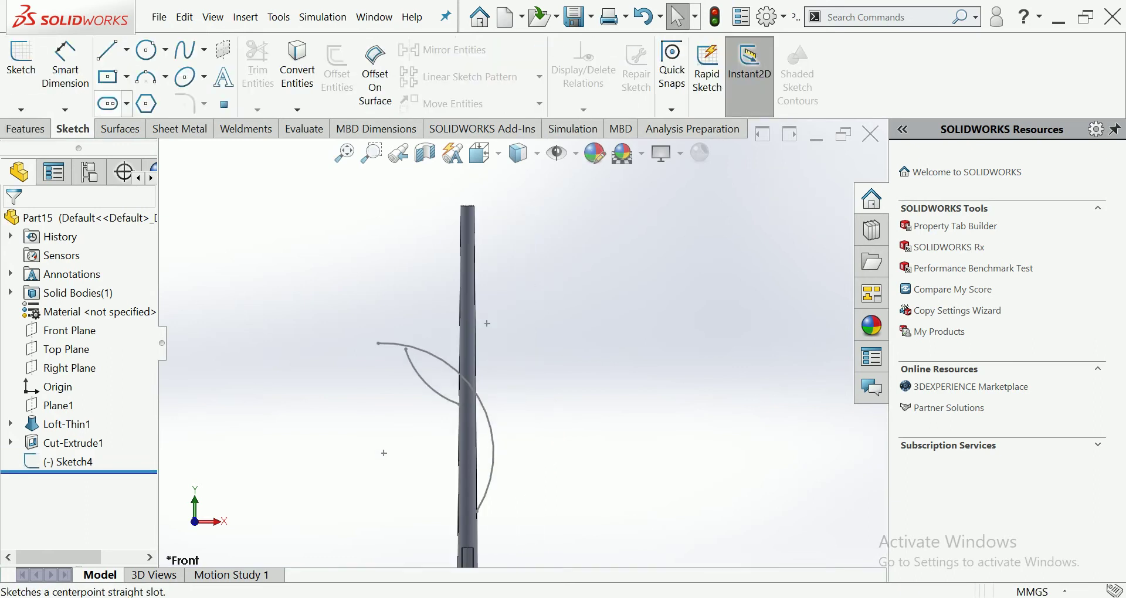
pyautogui.click(147, 77)
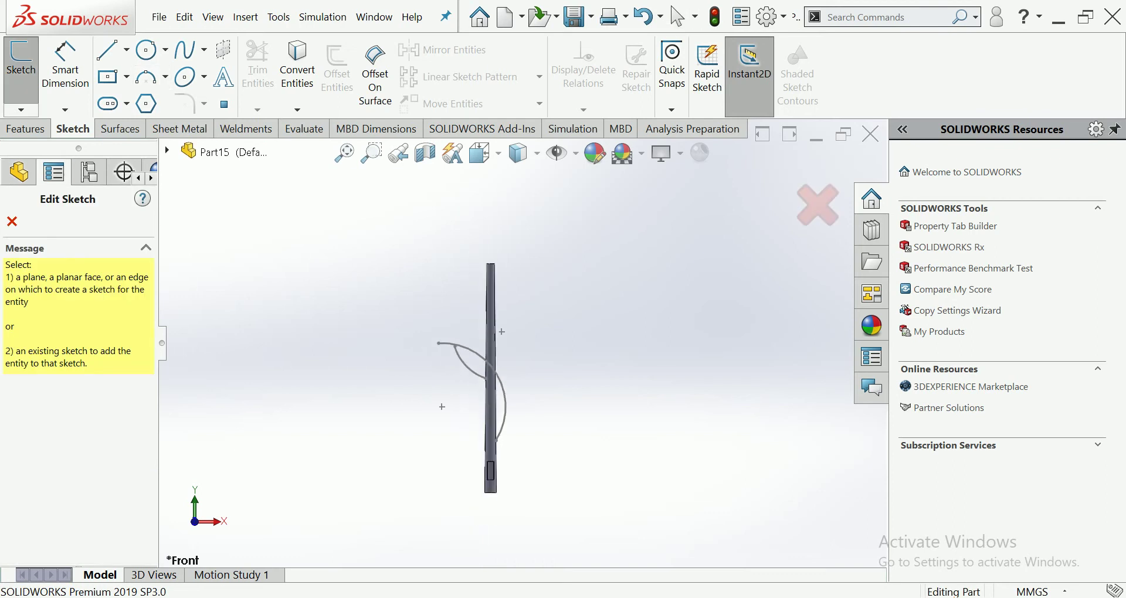
pyautogui.click(12, 221)
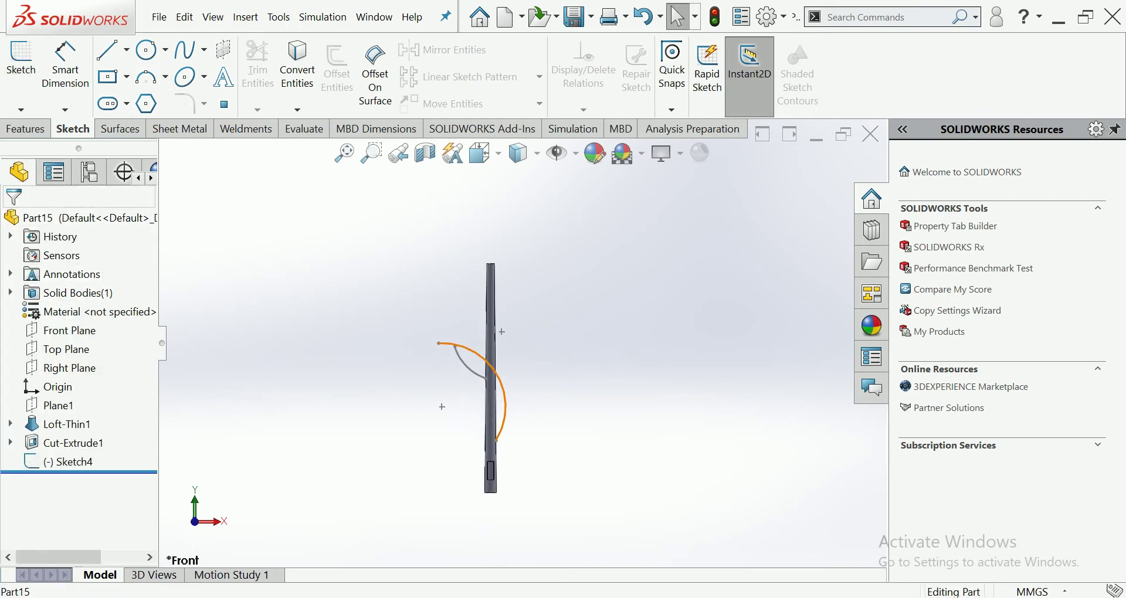
pyautogui.click(495, 366)
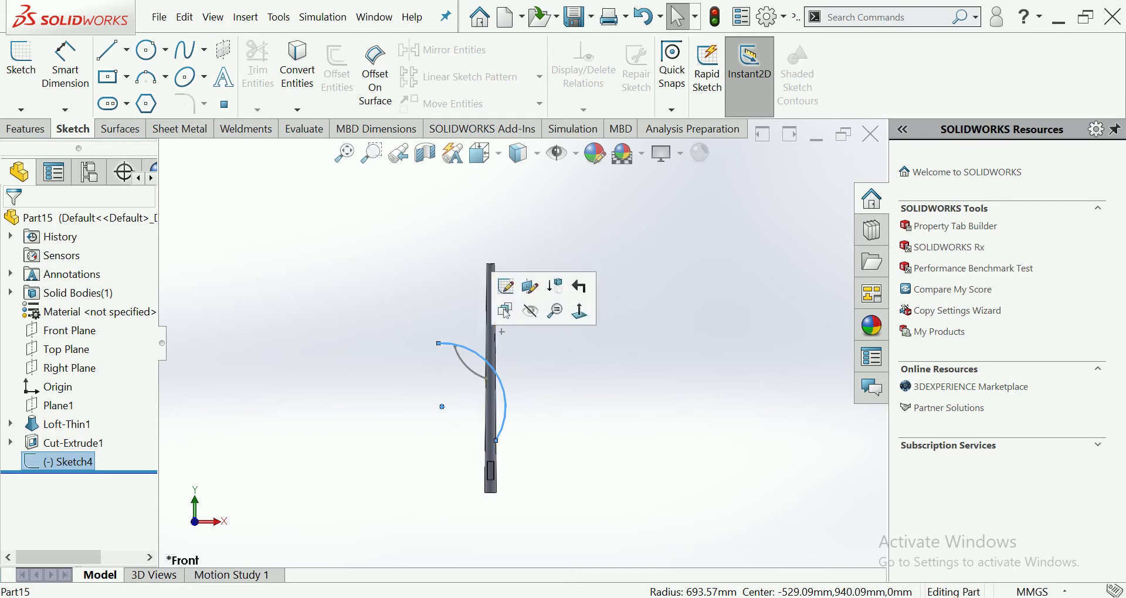
pyautogui.click(502, 310)
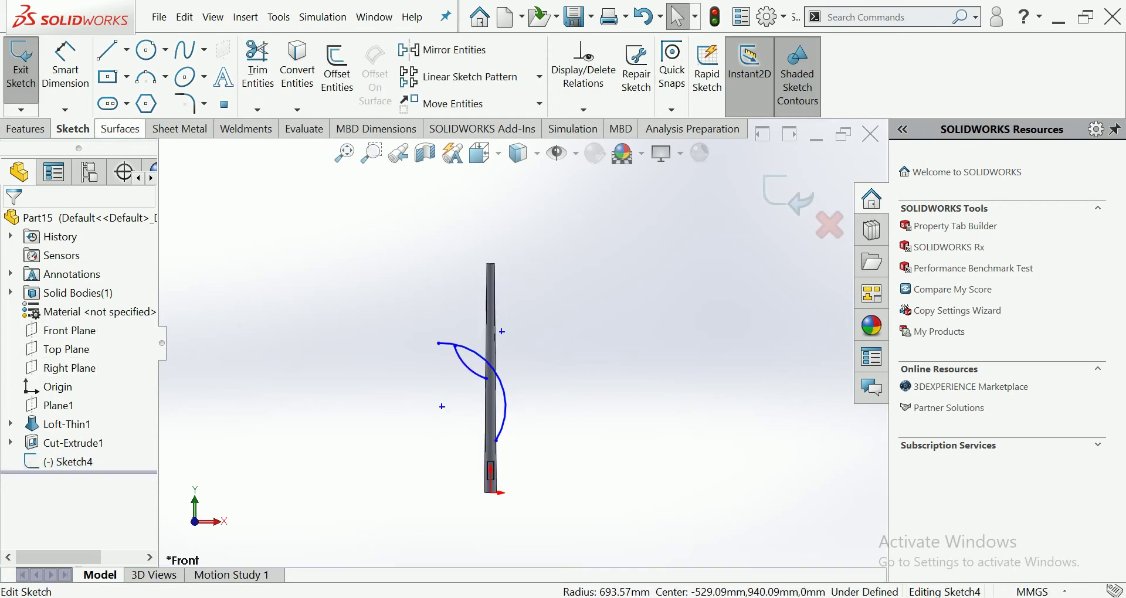
# Step: Draw a three-point arc from the pole rising up and curving over to the right
pyautogui.click(146, 76)
pyautogui.scroll(-3, 485, 305)
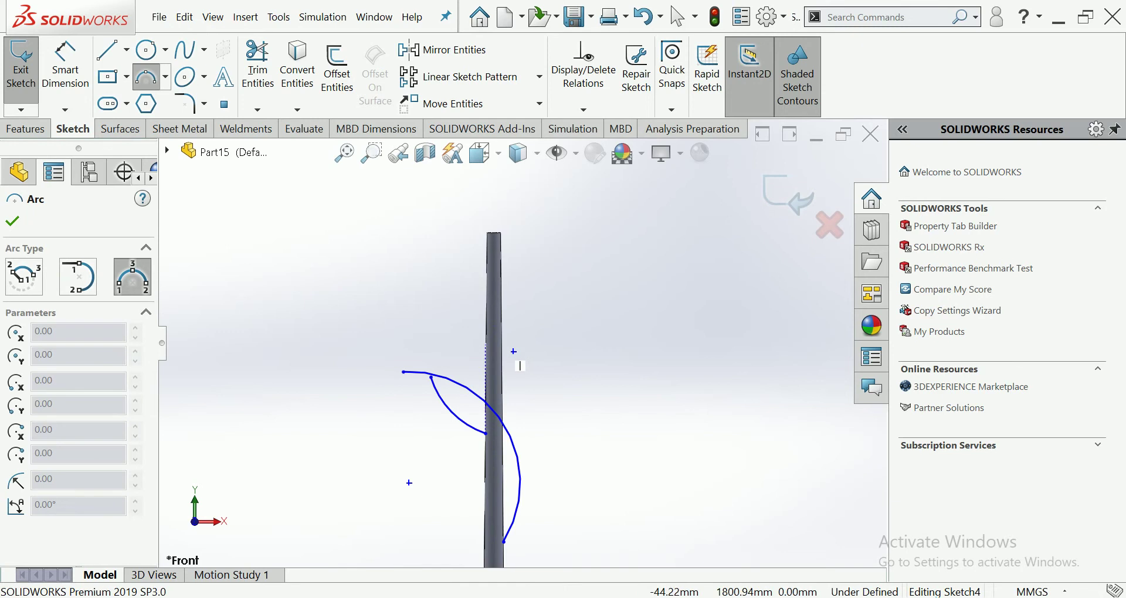
pyautogui.click(485, 433)
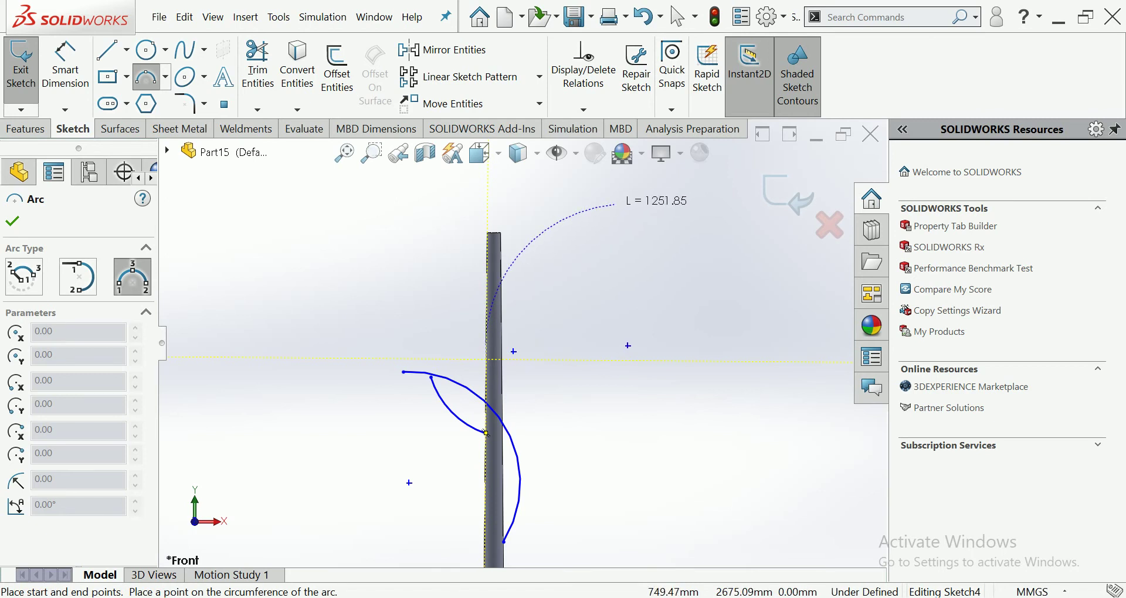
pyautogui.click(613, 204)
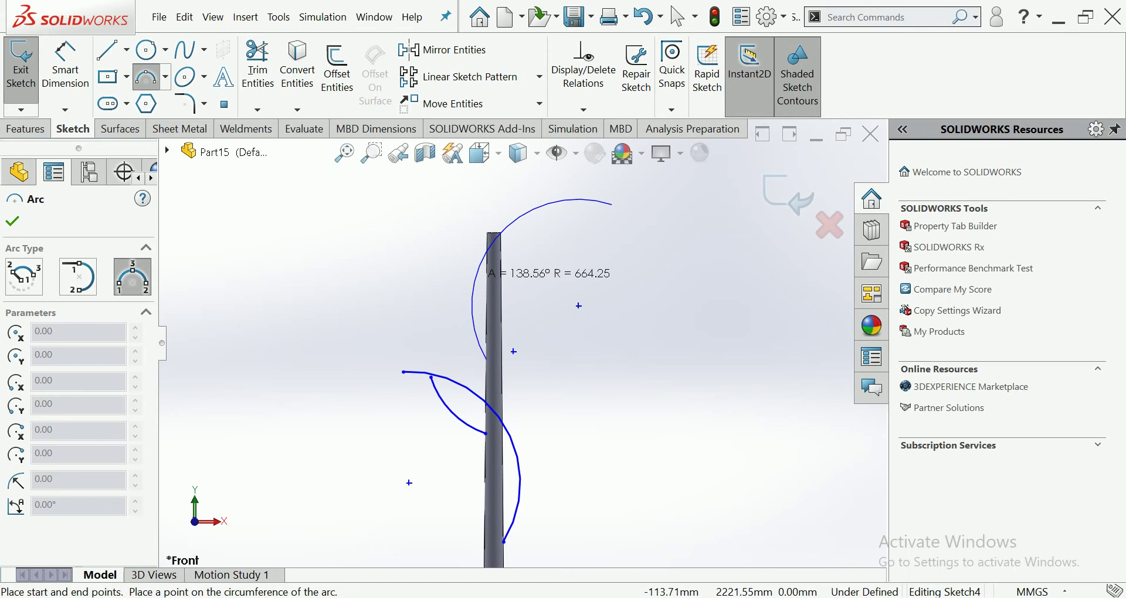
pyautogui.click(472, 296)
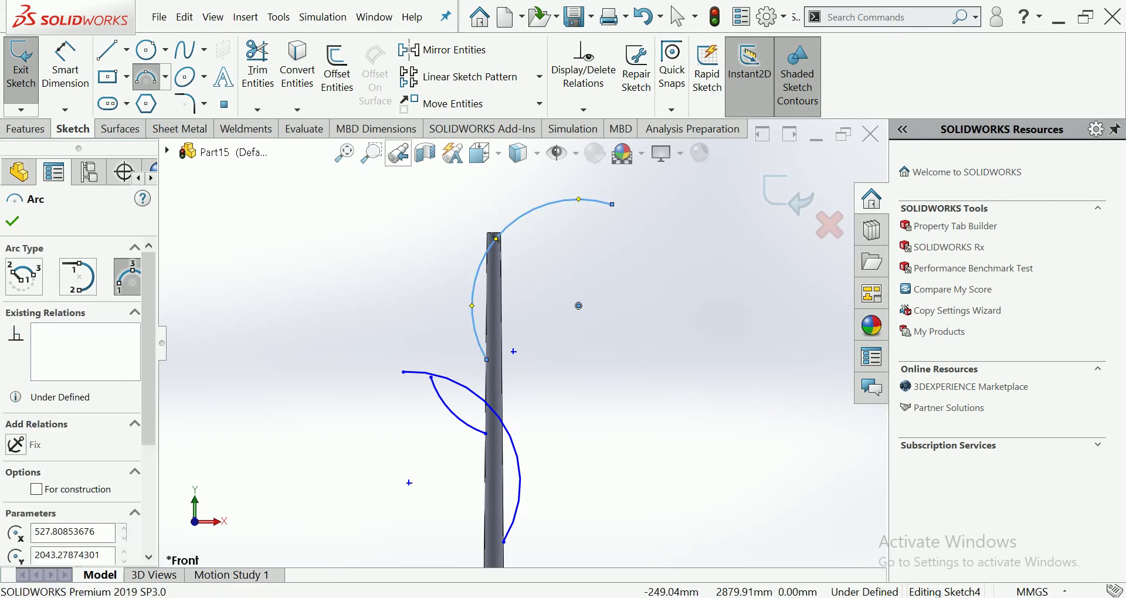
pyautogui.press('Escape')
pyautogui.press('Escape')
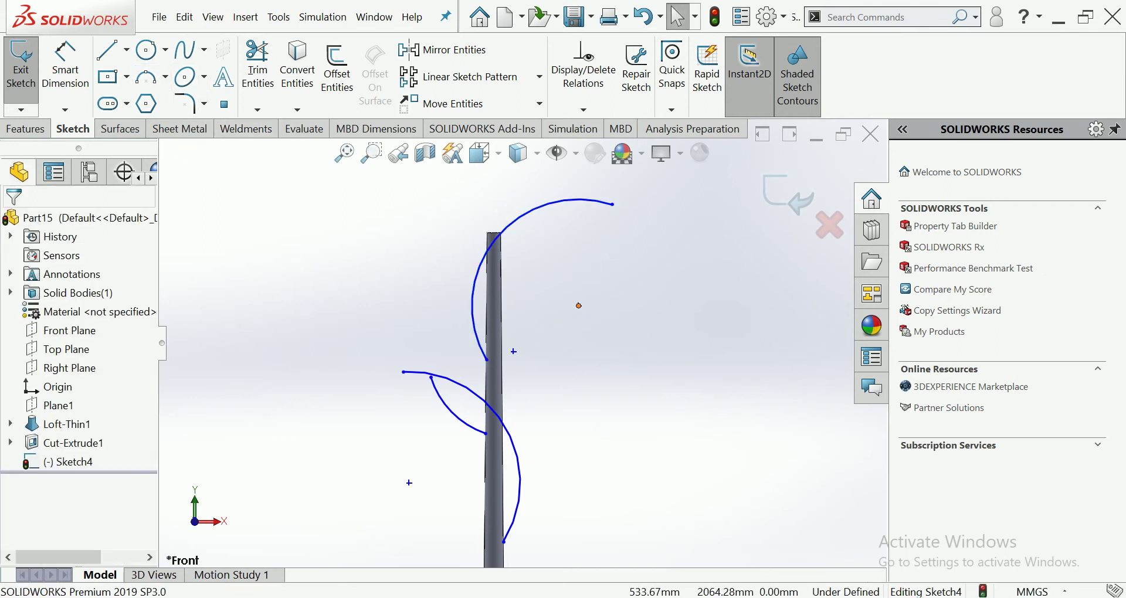
# Step: Drag the new arc's endpoint and centre to refine its curve into a second arm
pyautogui.moveTo(612, 204); pyautogui.dragTo(582, 311)
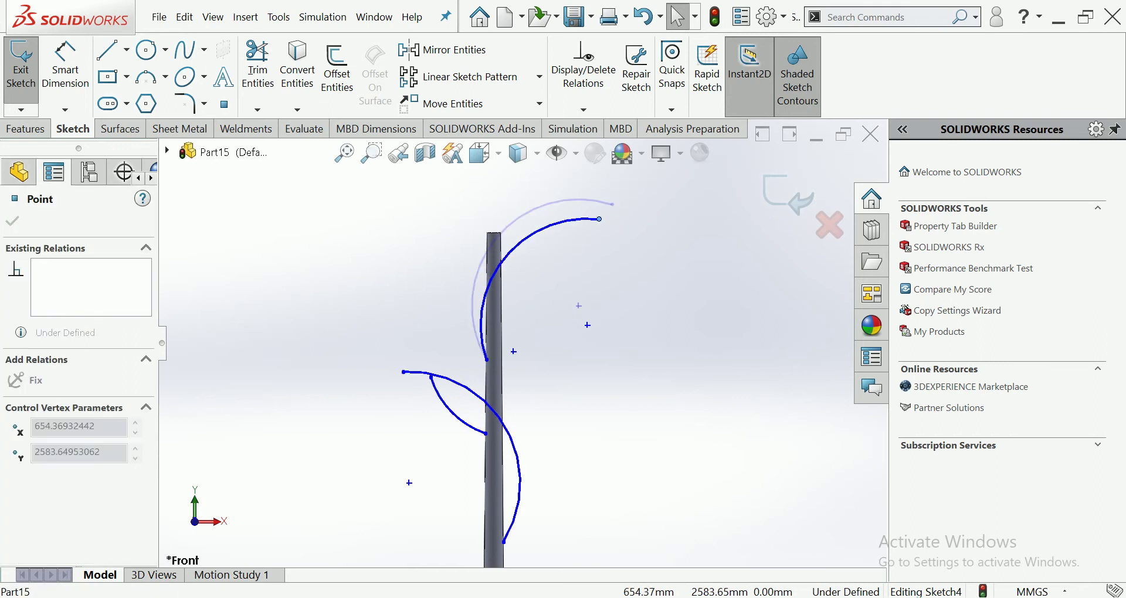
pyautogui.moveTo(588, 206); pyautogui.dragTo(586, 205)
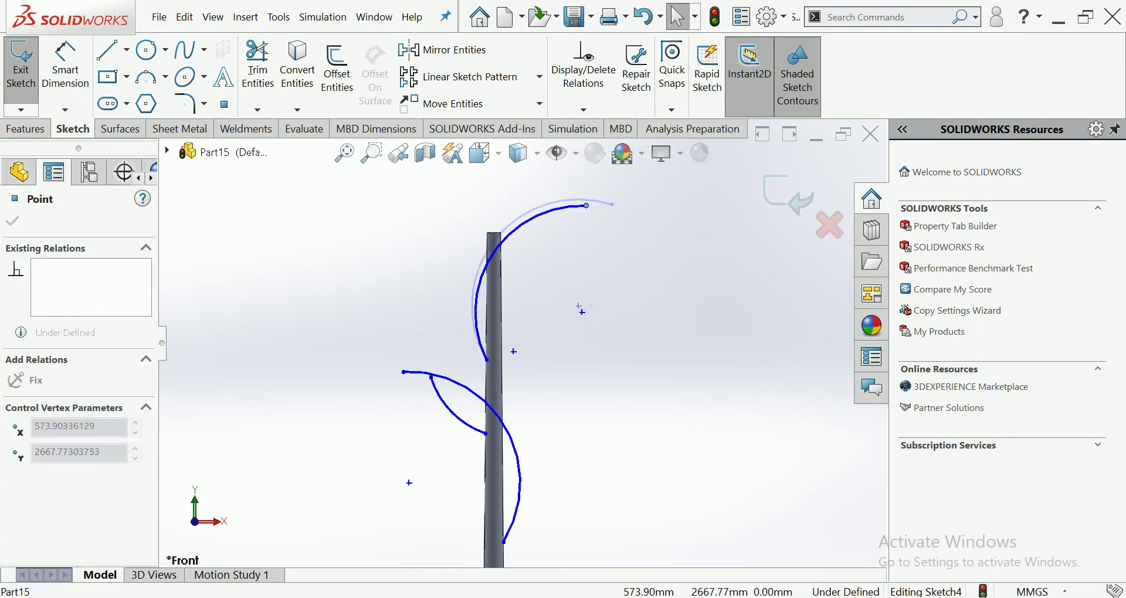
pyautogui.moveTo(582, 311); pyautogui.dragTo(580, 308)
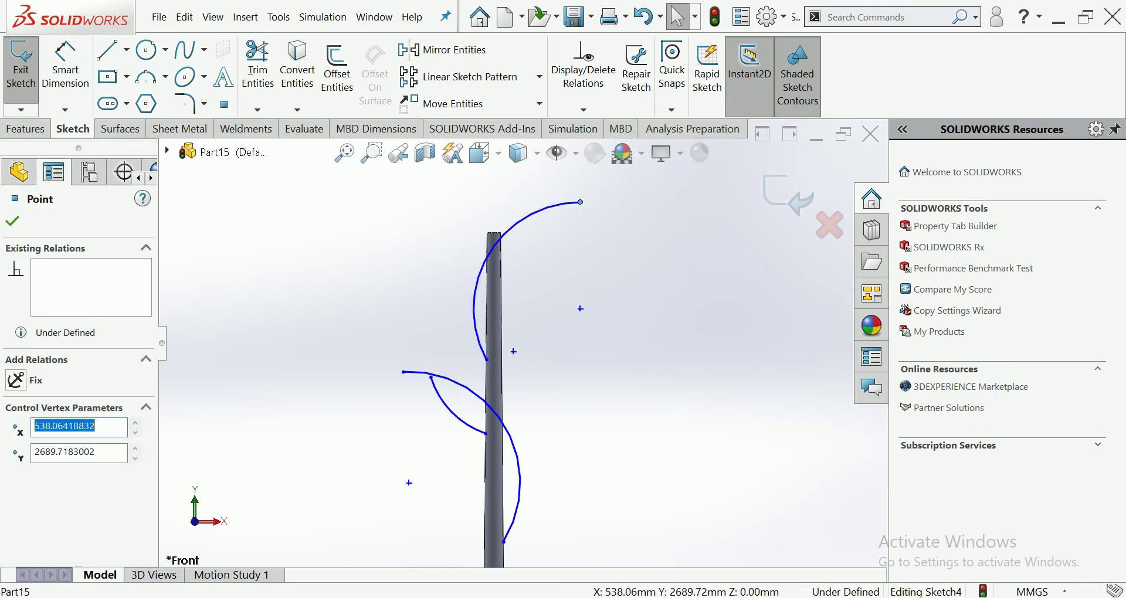
pyautogui.press('Escape')
pyautogui.moveTo(474, 299); pyautogui.dragTo(464, 296)
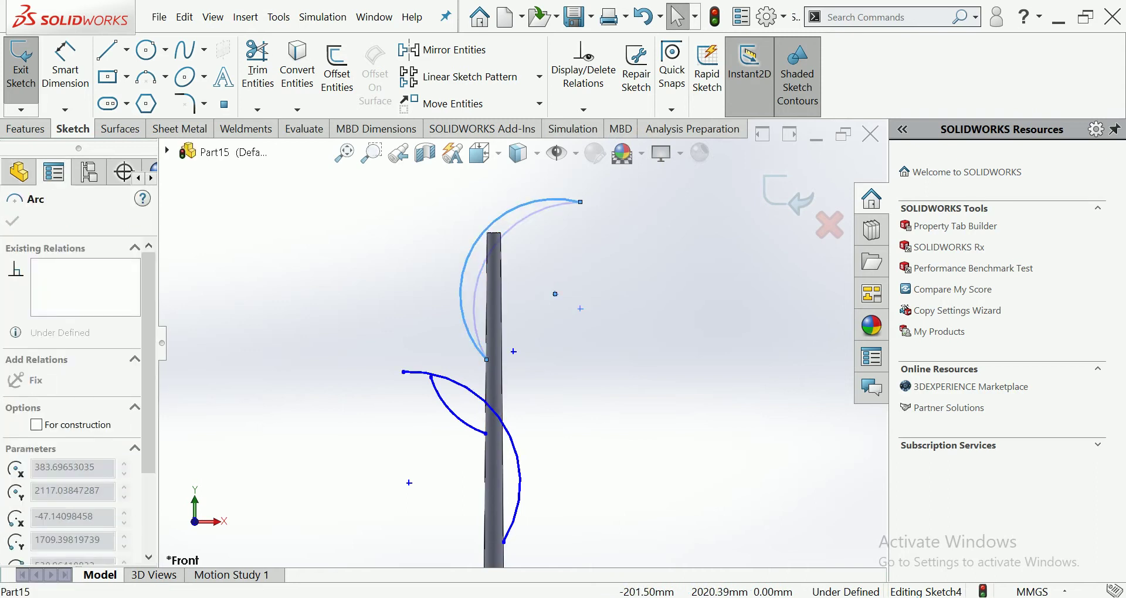
pyautogui.moveTo(560, 297)
pyautogui.mouseDown()
pyautogui.moveTo(602, 322)
pyautogui.moveTo(576, 306)
pyautogui.mouseUp()
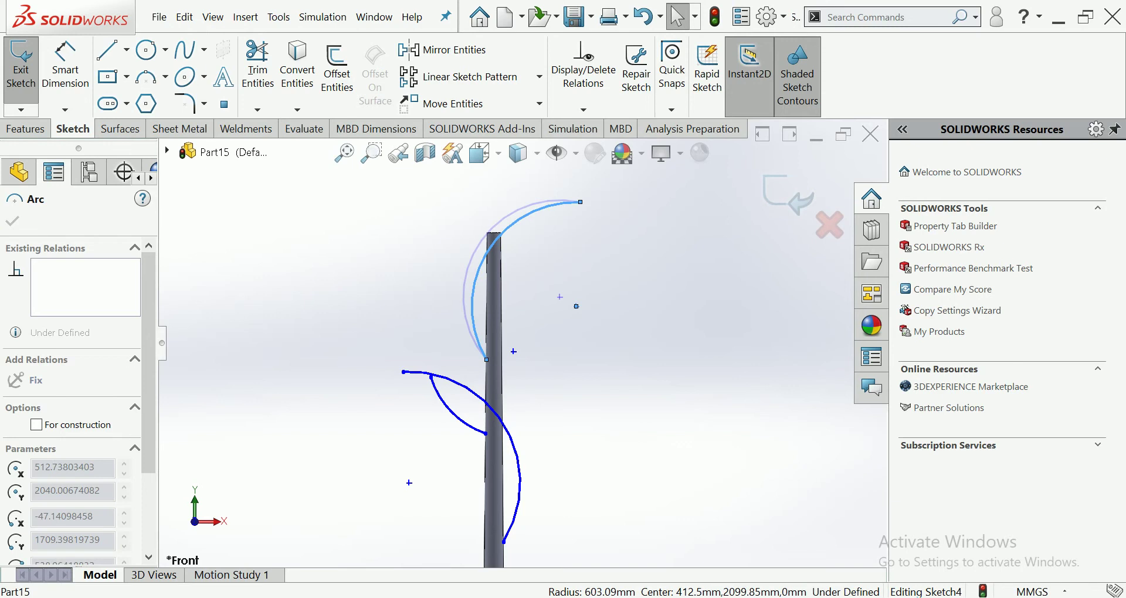
pyautogui.press('Escape')
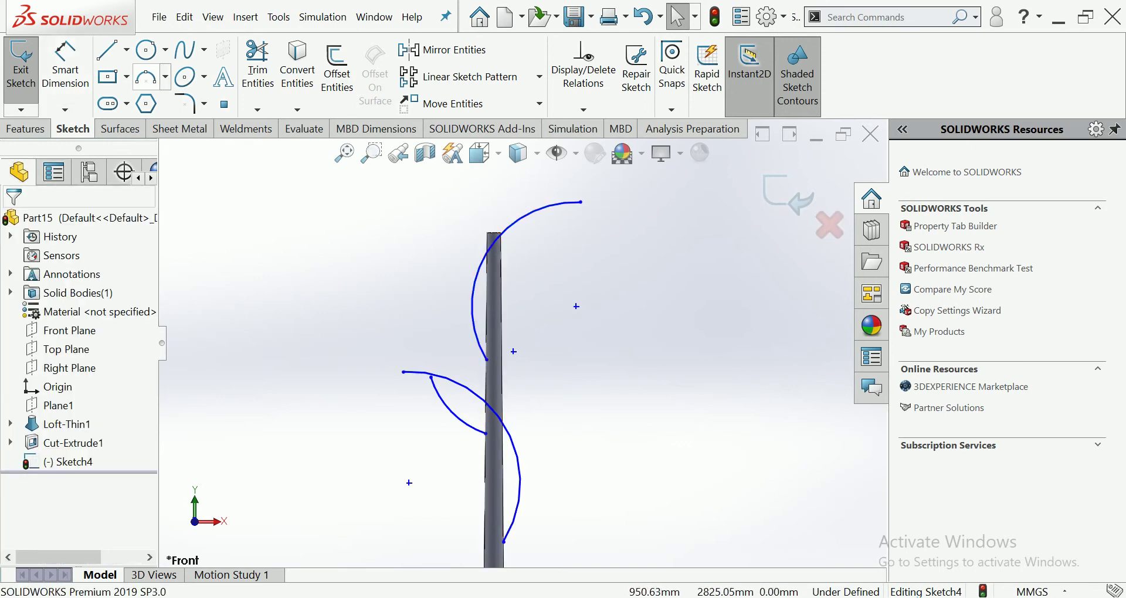
pyautogui.click(146, 76)
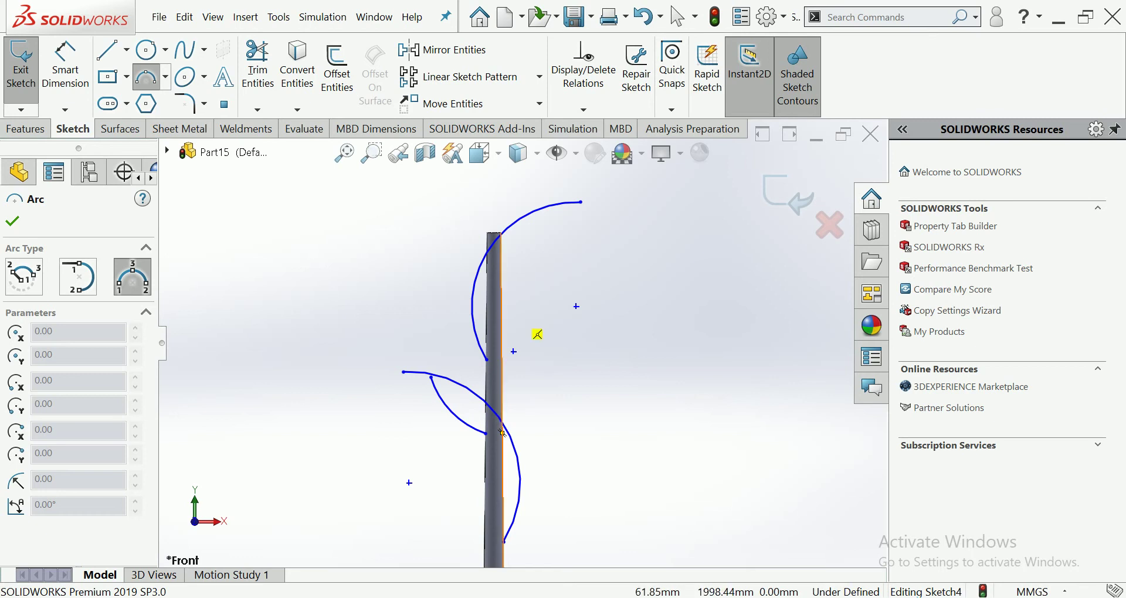
# Step: Draw a three-point brace arc from the upper arm's tip down to the pole
pyautogui.click(580, 203)
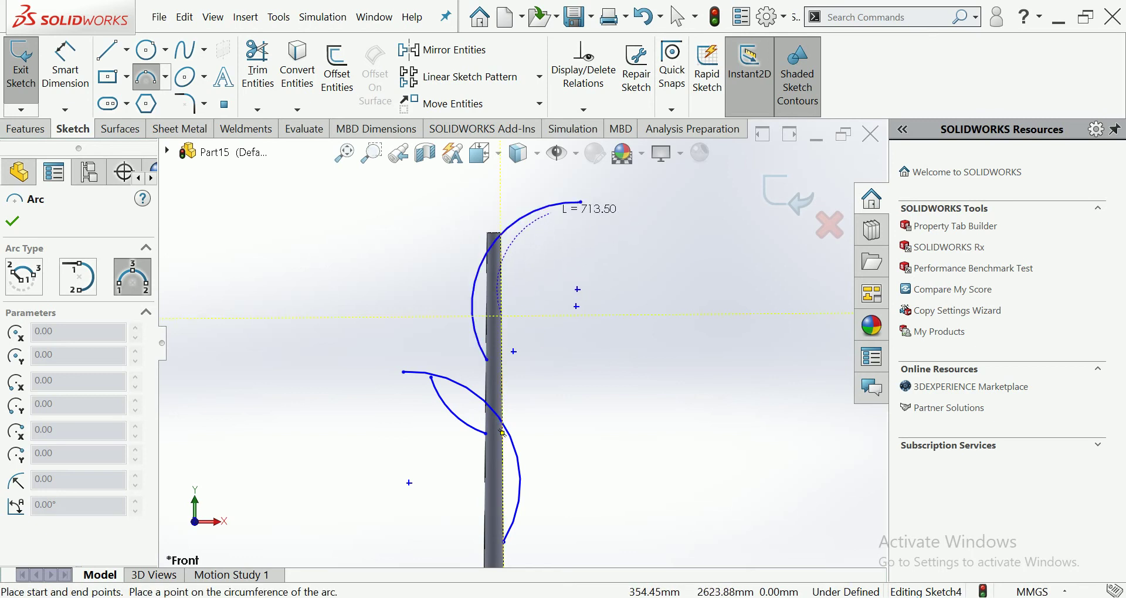
pyautogui.scroll(-1, 581, 234)
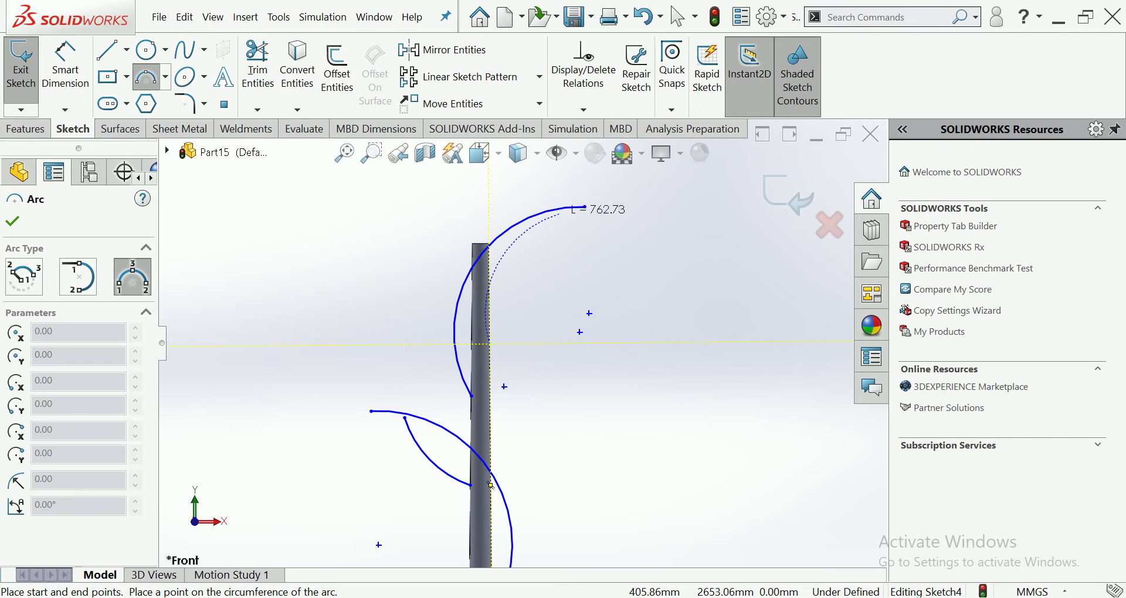
pyautogui.click(490, 344)
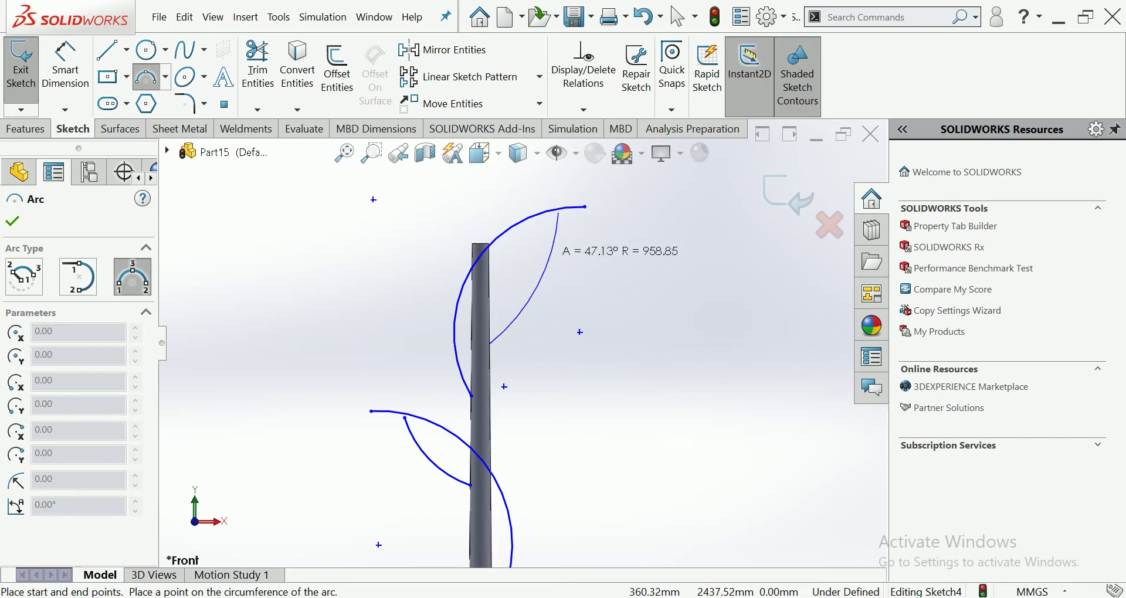
pyautogui.click(545, 289)
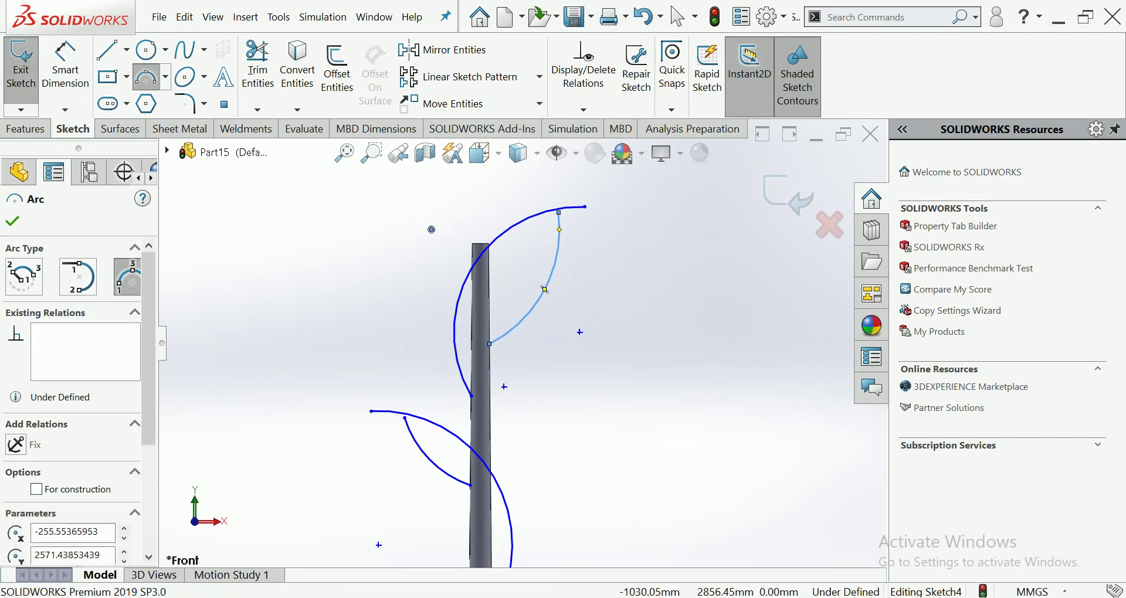
pyautogui.press('Escape')
pyautogui.press('Escape')
# Step: Adjust the brace arc's top and bottom ends onto the arm and pole, then exit the sketch
pyautogui.scroll(-4, 540, 215)
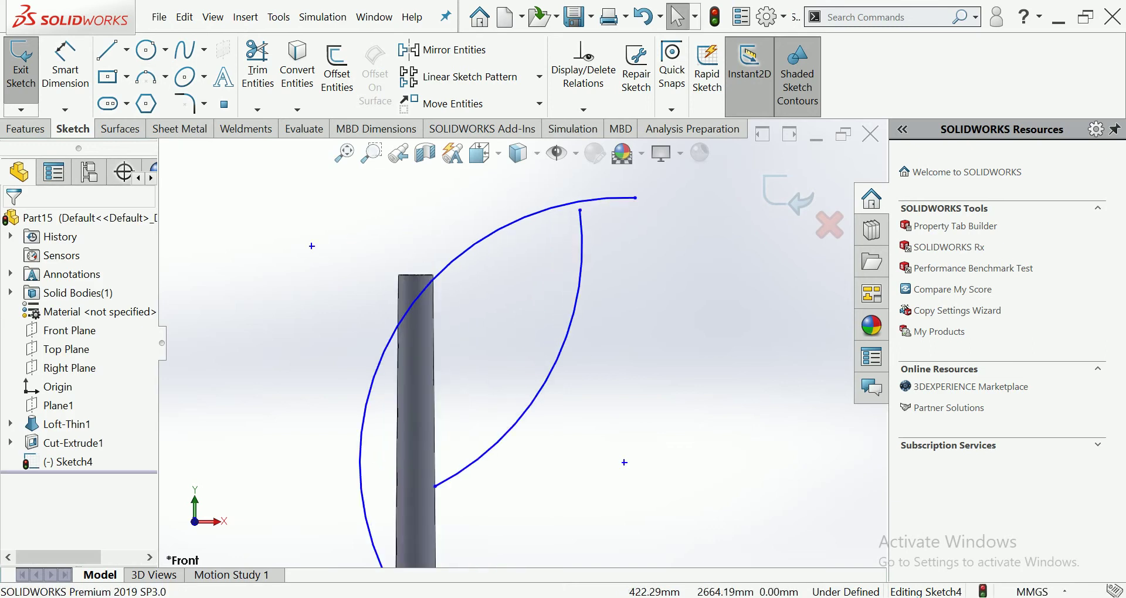
pyautogui.moveTo(580, 210); pyautogui.dragTo(565, 212)
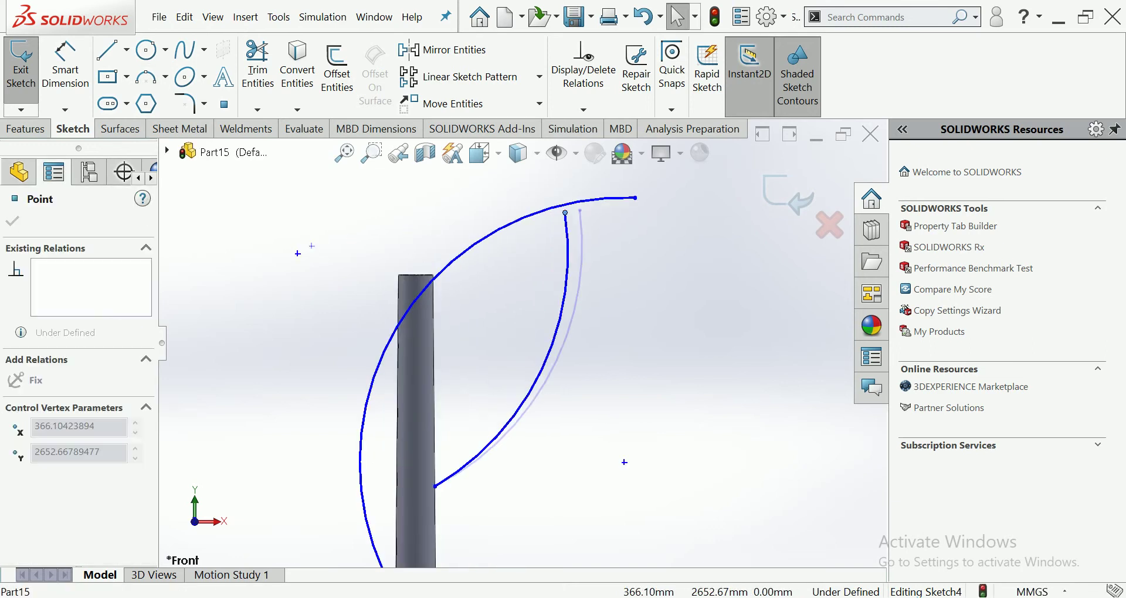
pyautogui.moveTo(434, 486); pyautogui.dragTo(434, 426)
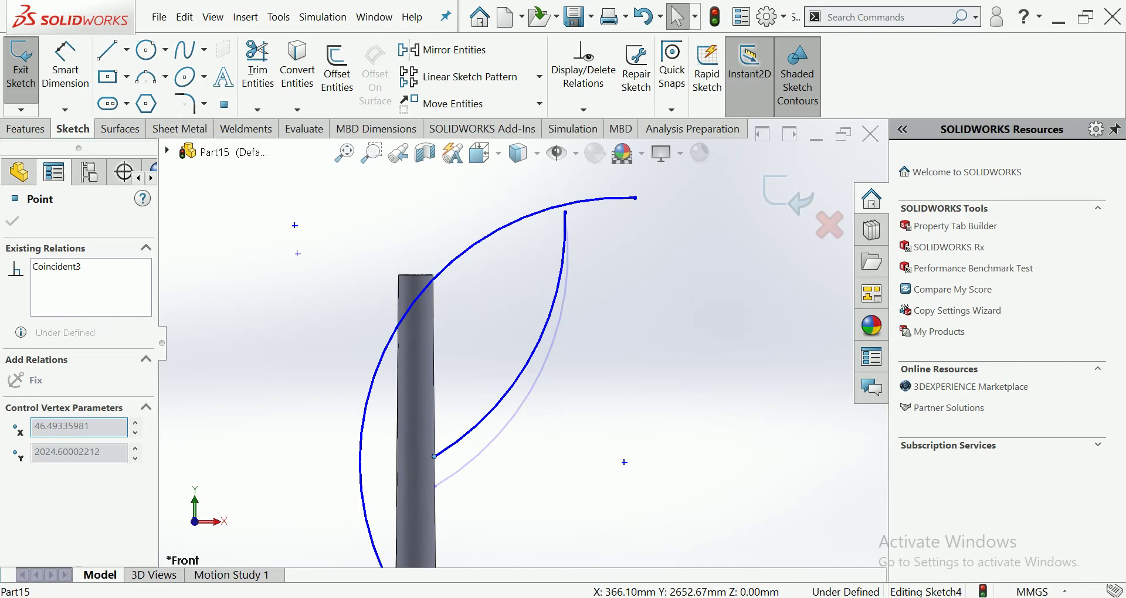
pyautogui.scroll(3, 523, 344)
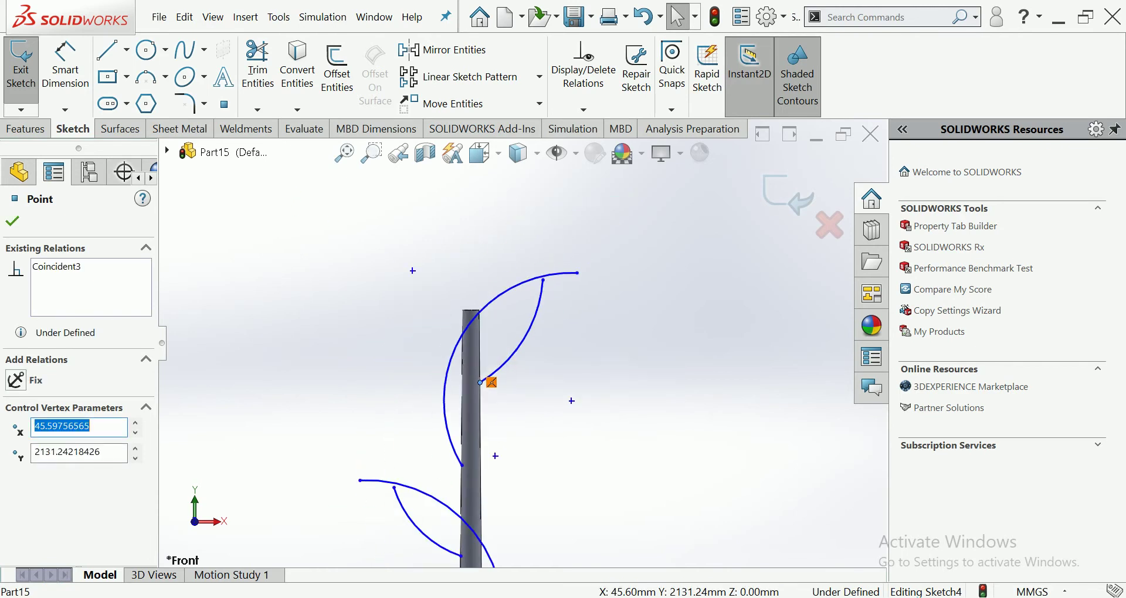
pyautogui.press('Escape')
pyautogui.scroll(4, 522, 344)
pyautogui.scroll(-4, 534, 320)
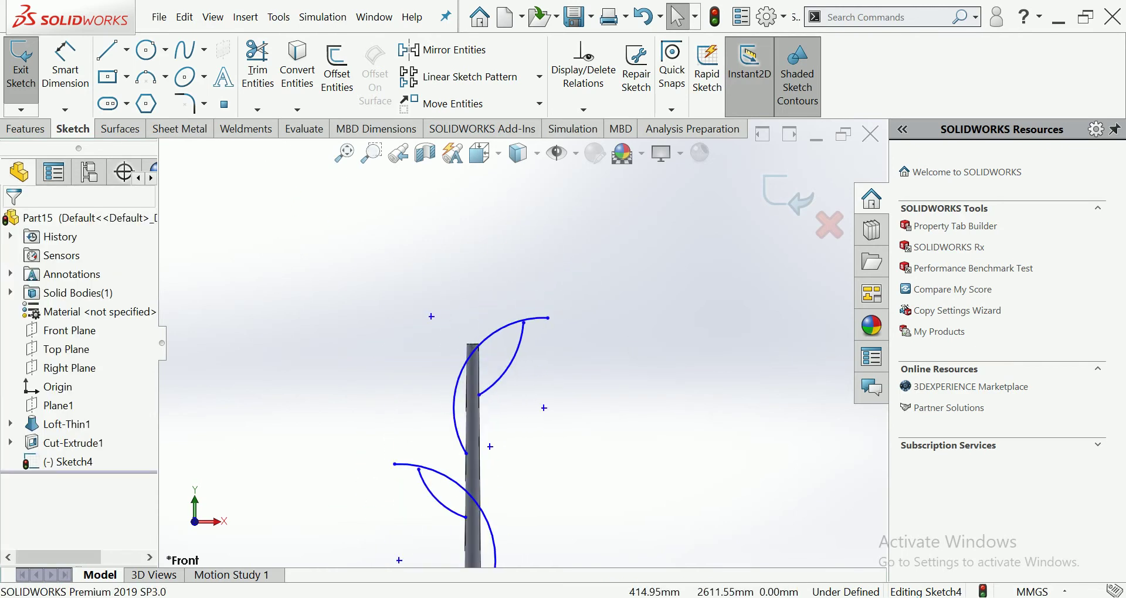
pyautogui.scroll(2, 522, 322)
pyautogui.scroll(2, 522, 322)
pyautogui.scroll(-2, 586, 352)
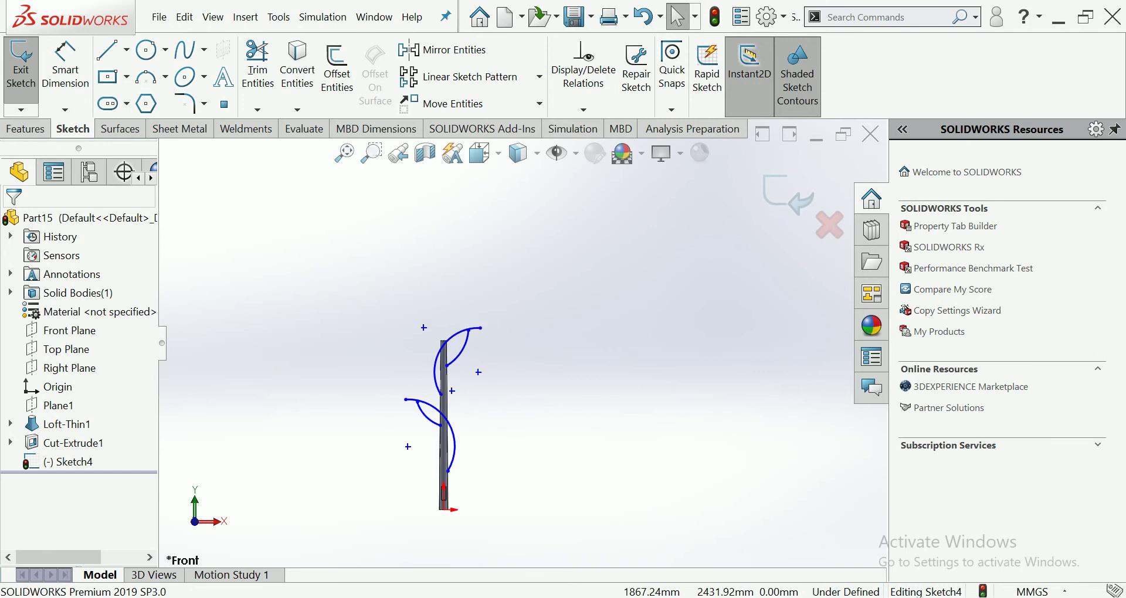
pyautogui.scroll(-2, 587, 352)
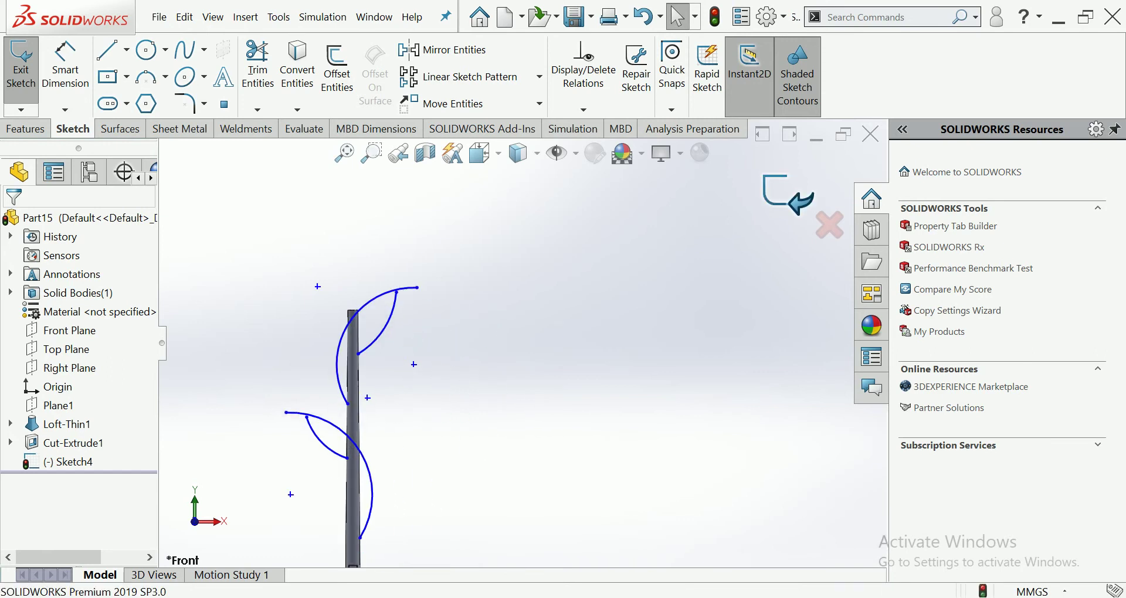
pyautogui.click(788, 195)
pyautogui.press('z')
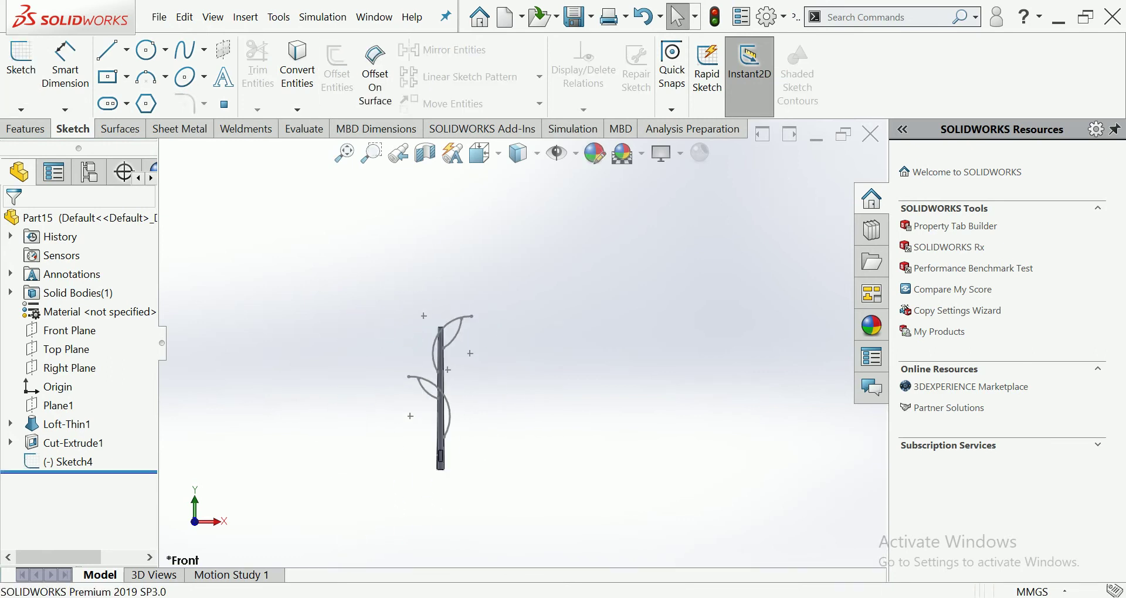
# Step: Start a Weldments Structural Member with a pipe profile along the lower large arc
pyautogui.click(245, 128)
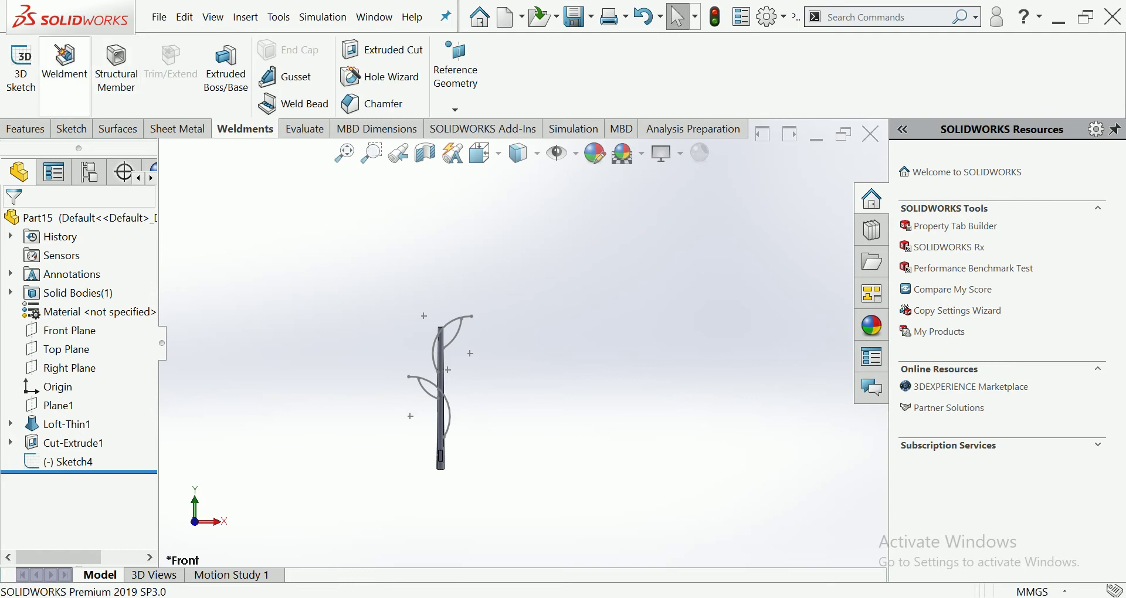
pyautogui.click(116, 68)
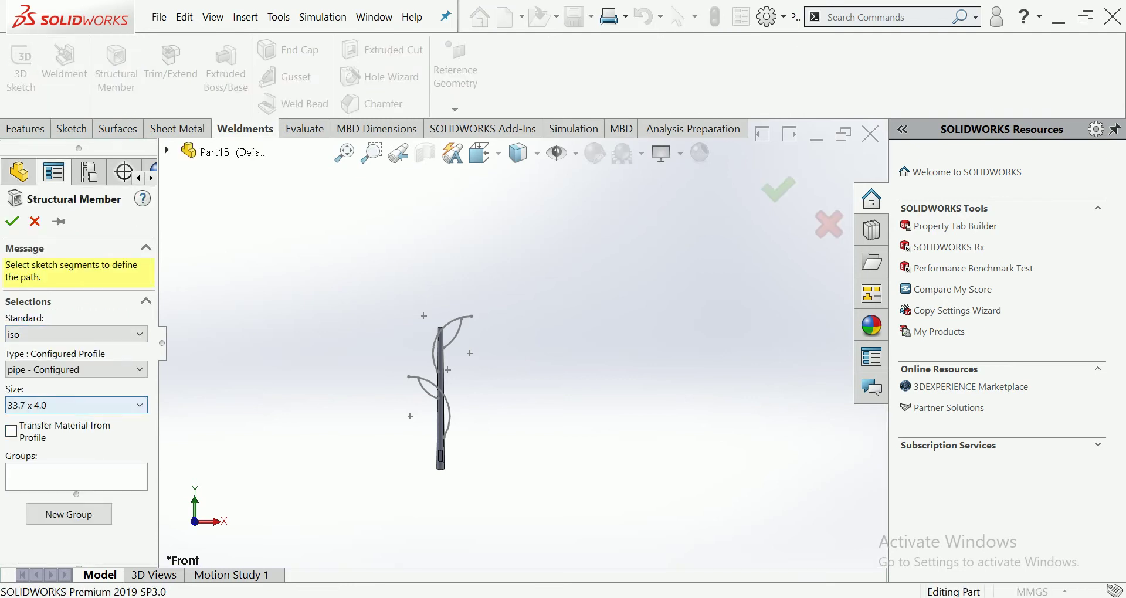
pyautogui.click(76, 405)
pyautogui.click(76, 462)
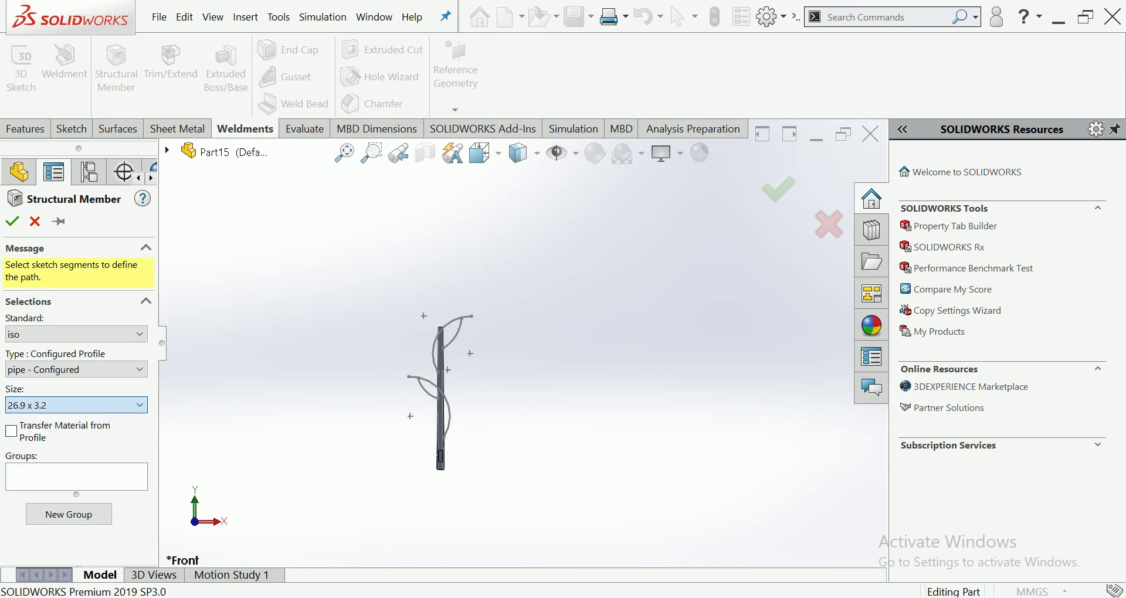
pyautogui.click(407, 358)
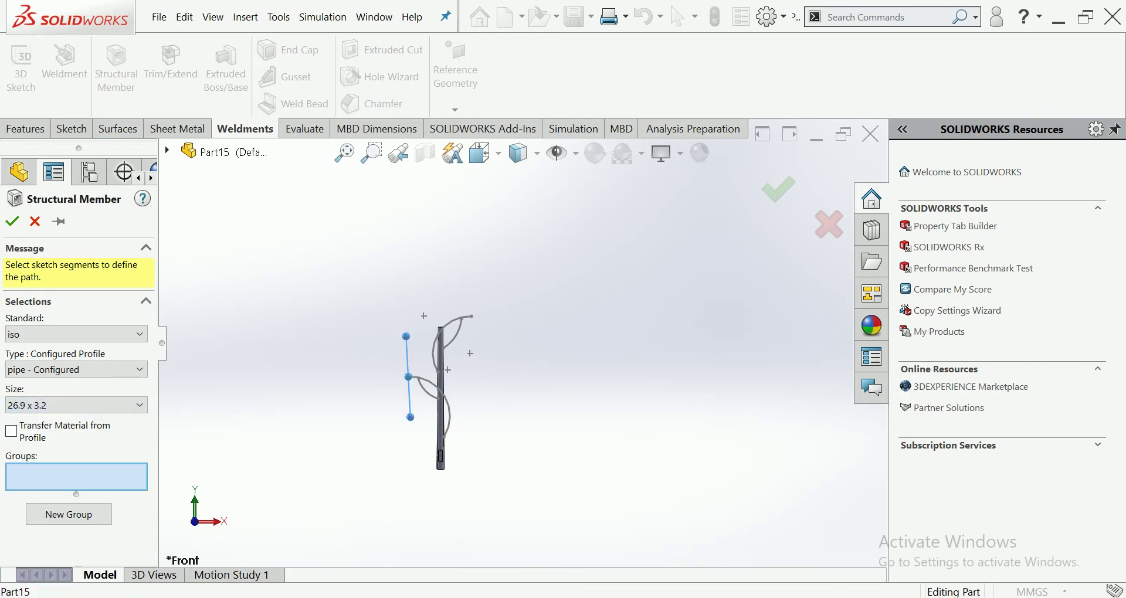
pyautogui.click(437, 392)
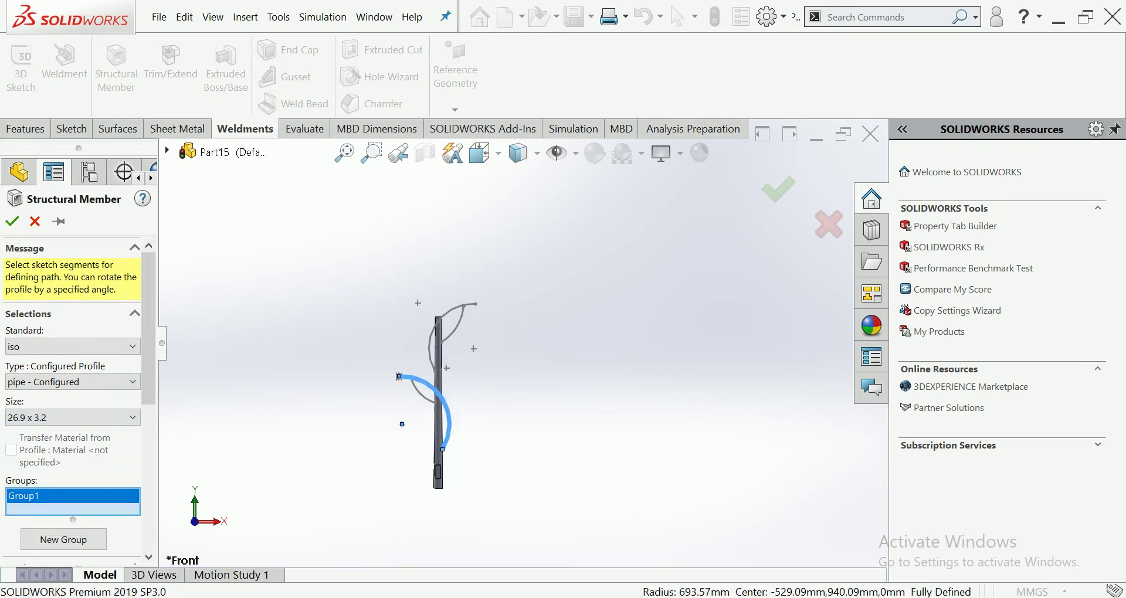
# Step: Add the upper large arc as a second group, set pipe size 33.7 x 4.0, and confirm
pyautogui.scroll(-3, 411, 375)
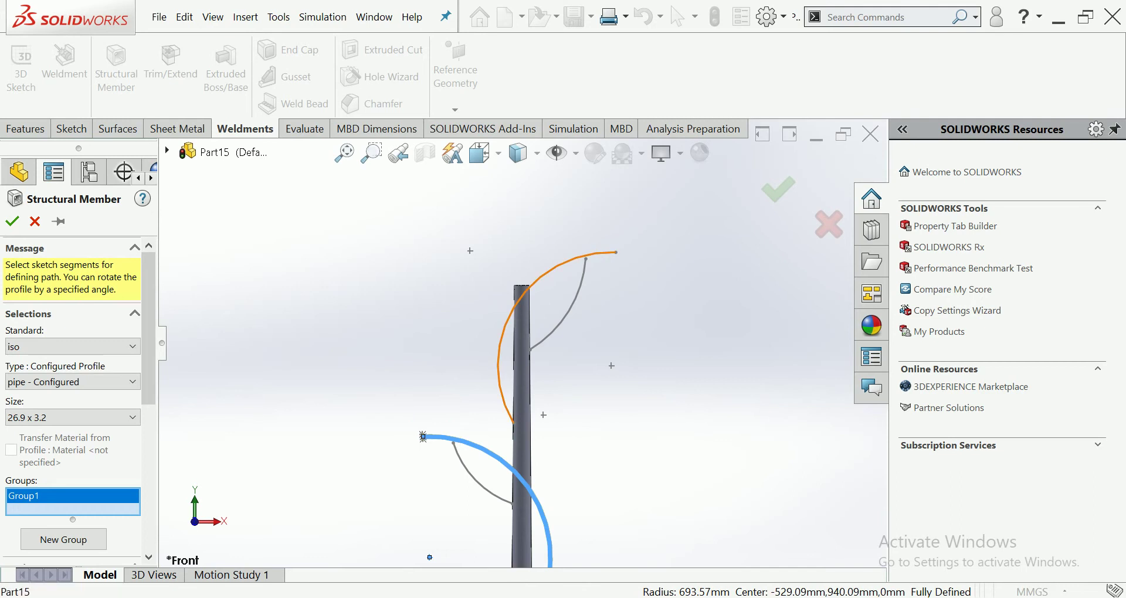
pyautogui.click(63, 540)
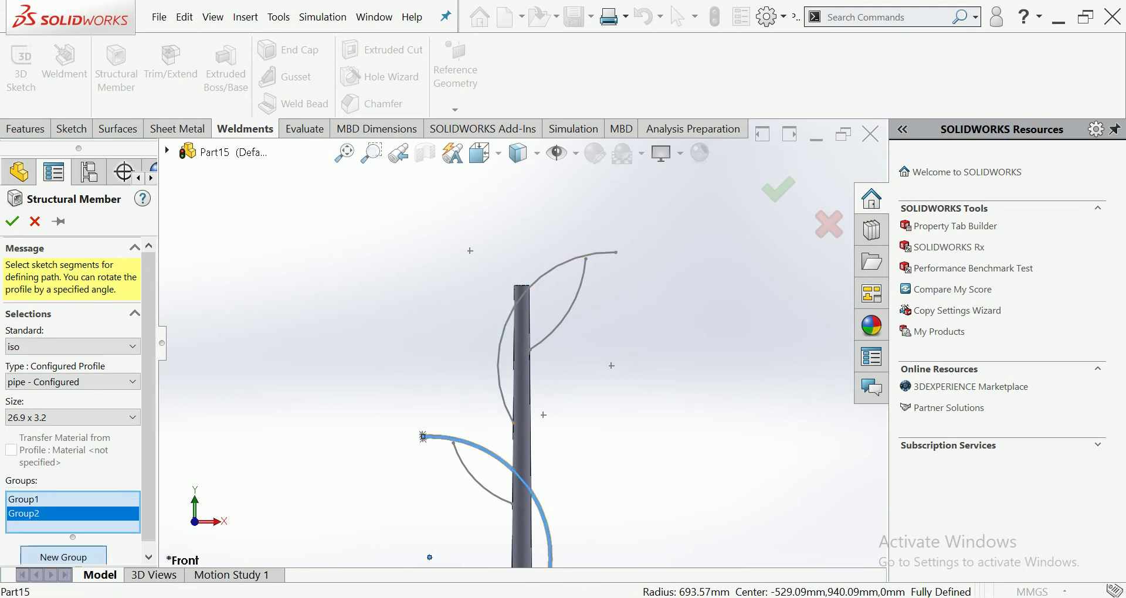
pyautogui.click(503, 352)
pyautogui.scroll(5, 522, 342)
pyautogui.click(73, 418)
pyautogui.click(73, 471)
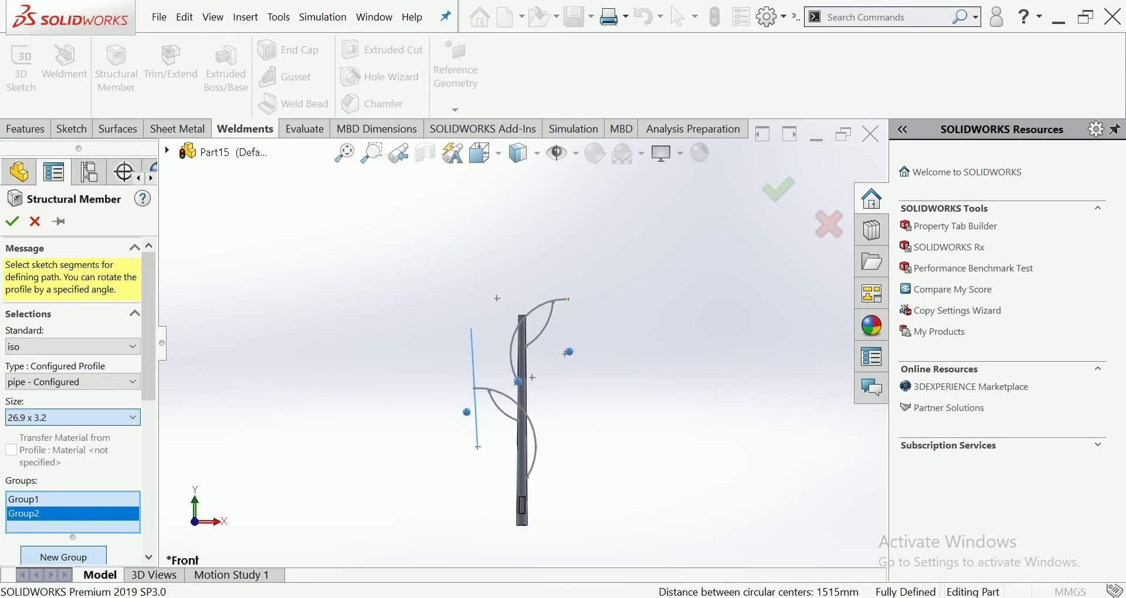
pyautogui.click(73, 405)
pyautogui.click(73, 476)
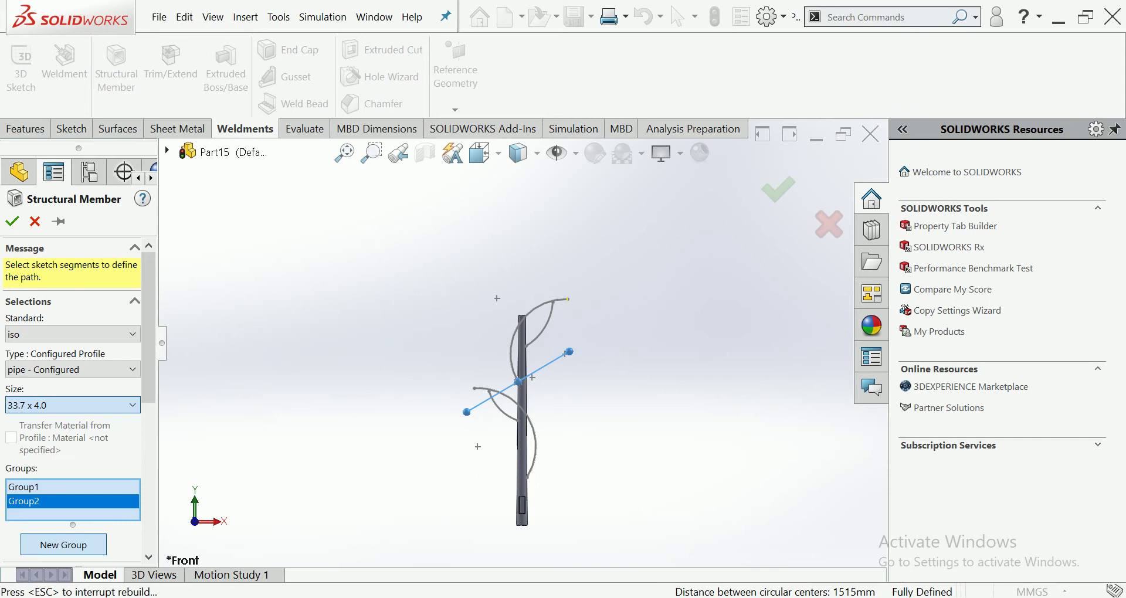
pyautogui.scroll(-5, 588, 427)
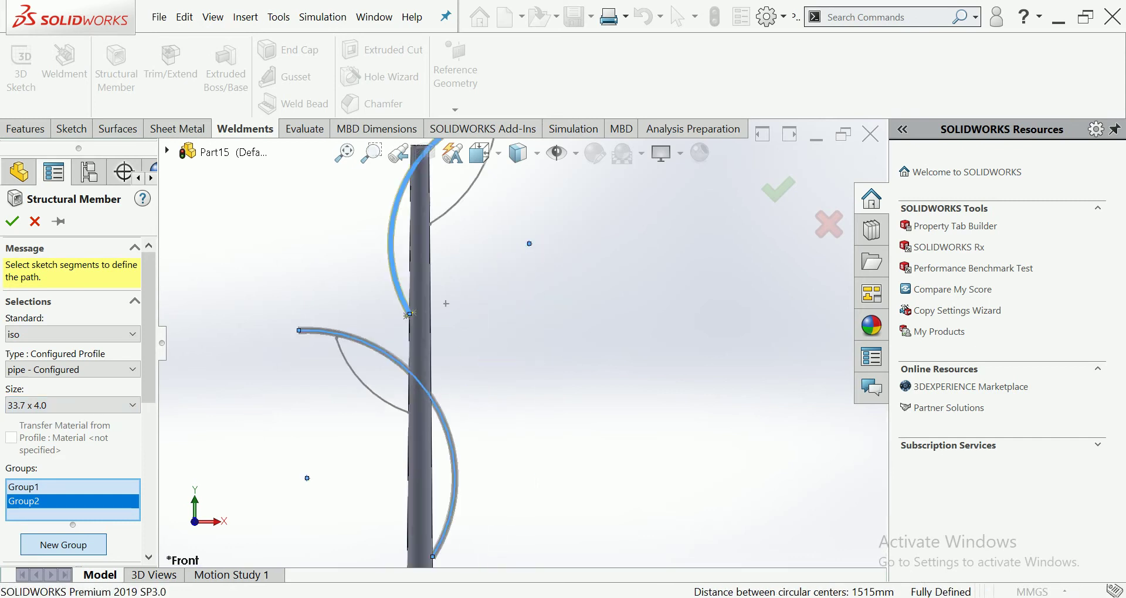
pyautogui.press('Return')
pyautogui.scroll(3, 524, 342)
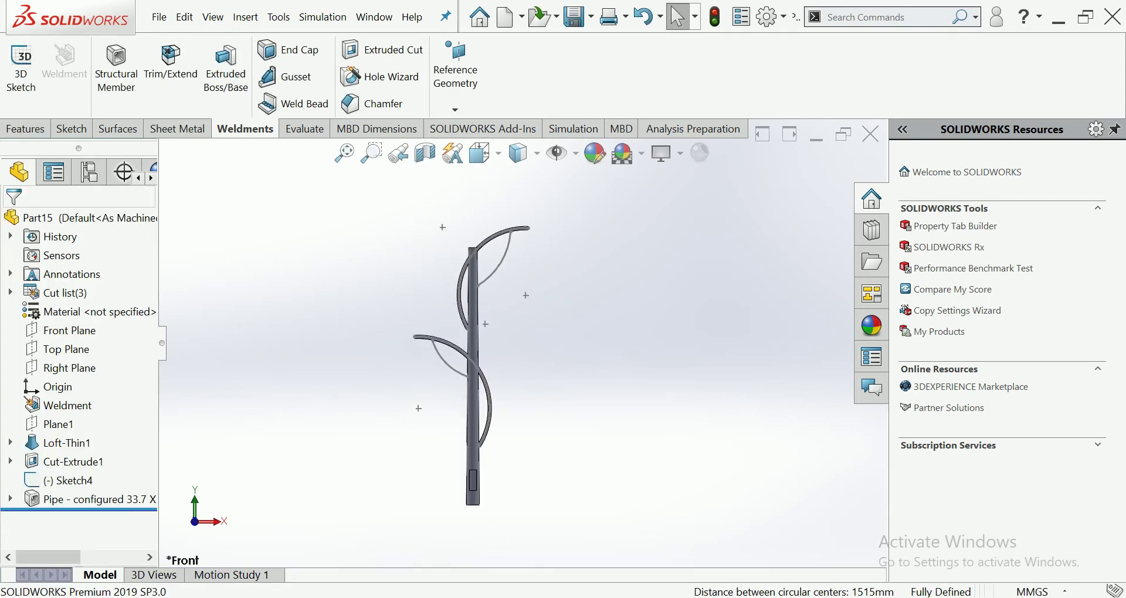
# Step: Sweep the two brace arcs as 21.3 x 2.3 pipe structural members in separate groups
pyautogui.scroll(-4, 518, 337)
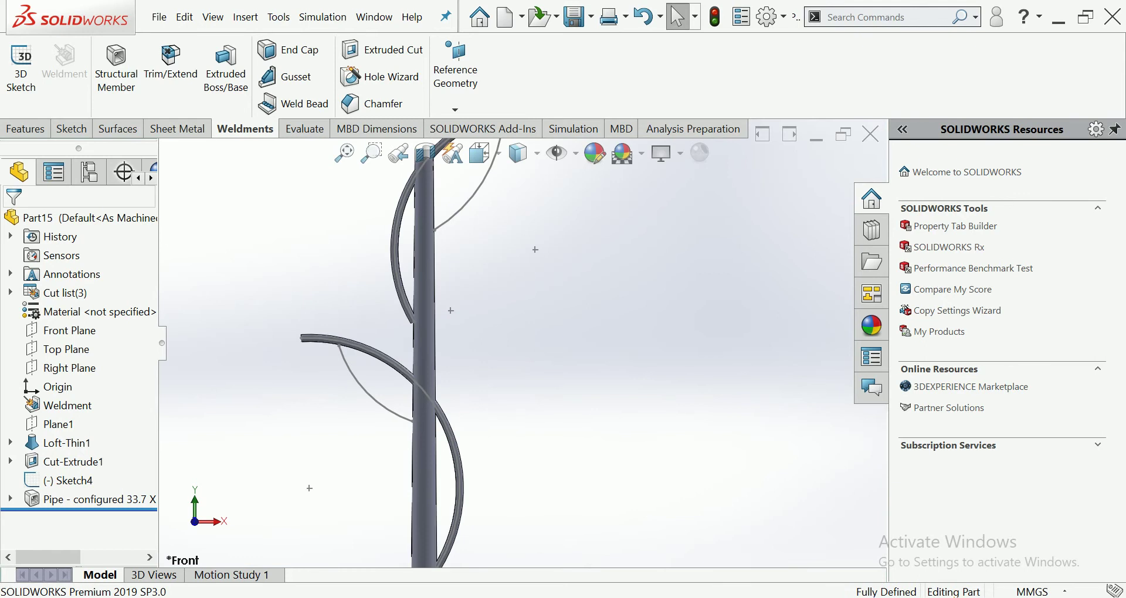
pyautogui.click(117, 69)
pyautogui.click(76, 405)
pyautogui.click(35, 423)
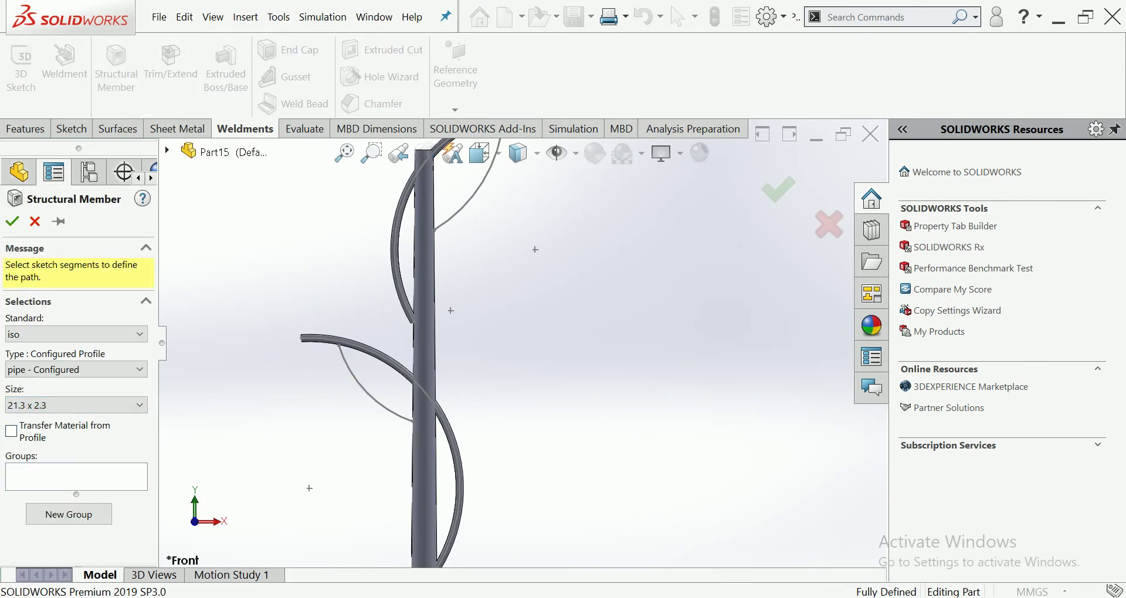
pyautogui.click(368, 388)
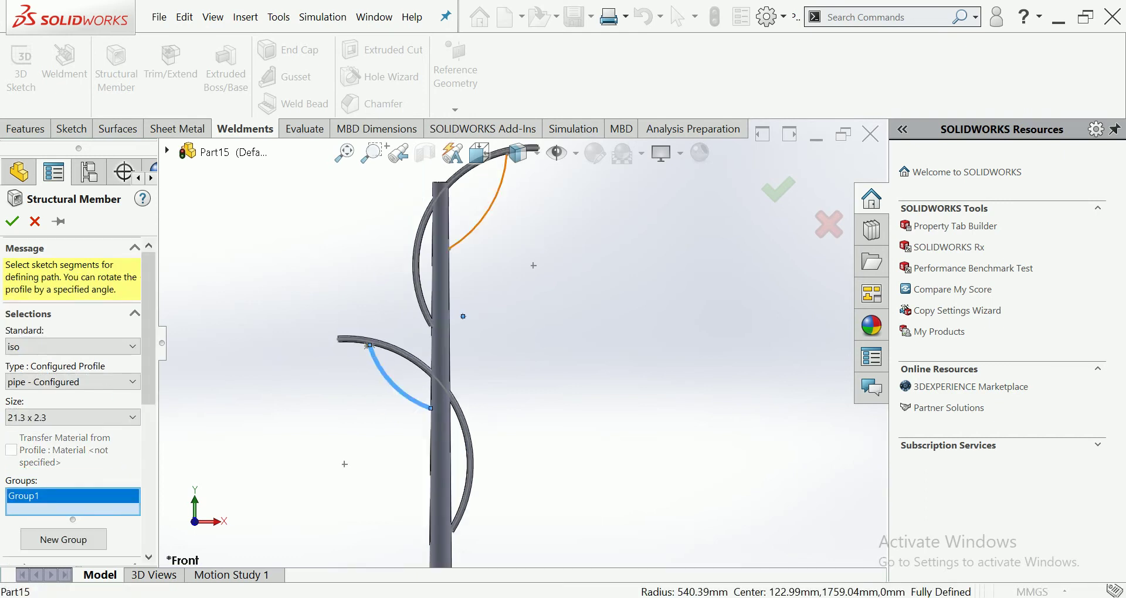
pyautogui.click(63, 540)
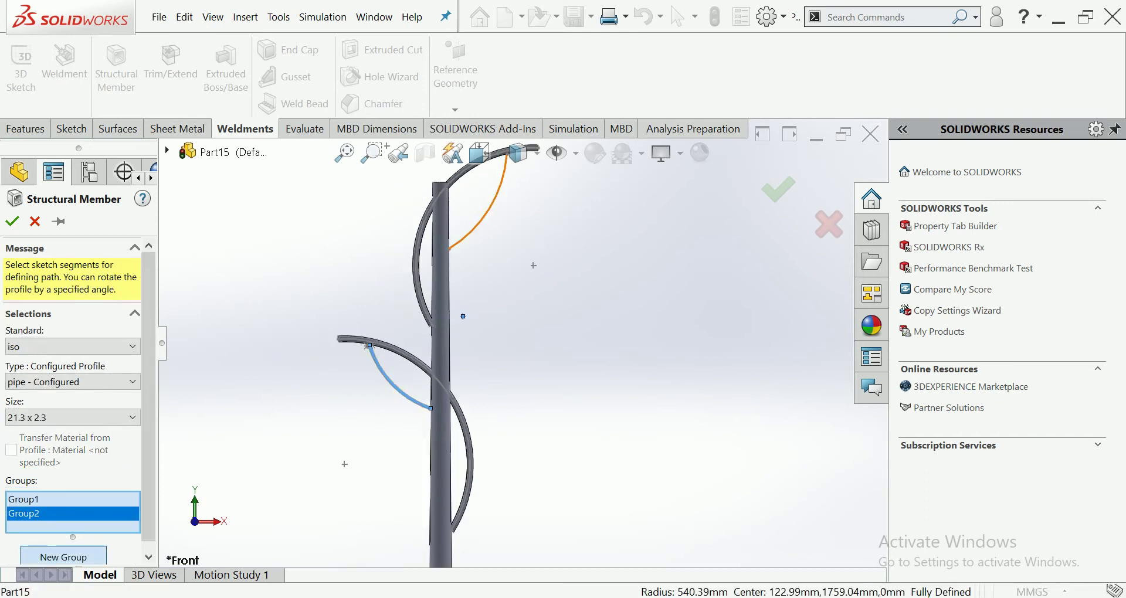
pyautogui.press('z')
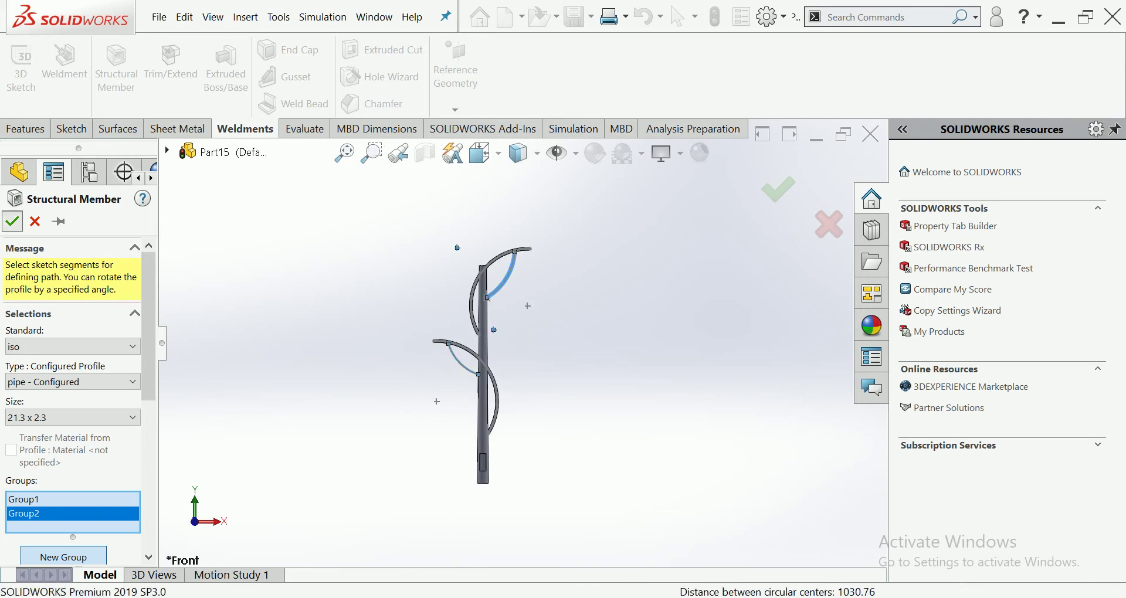
pyautogui.press('Return')
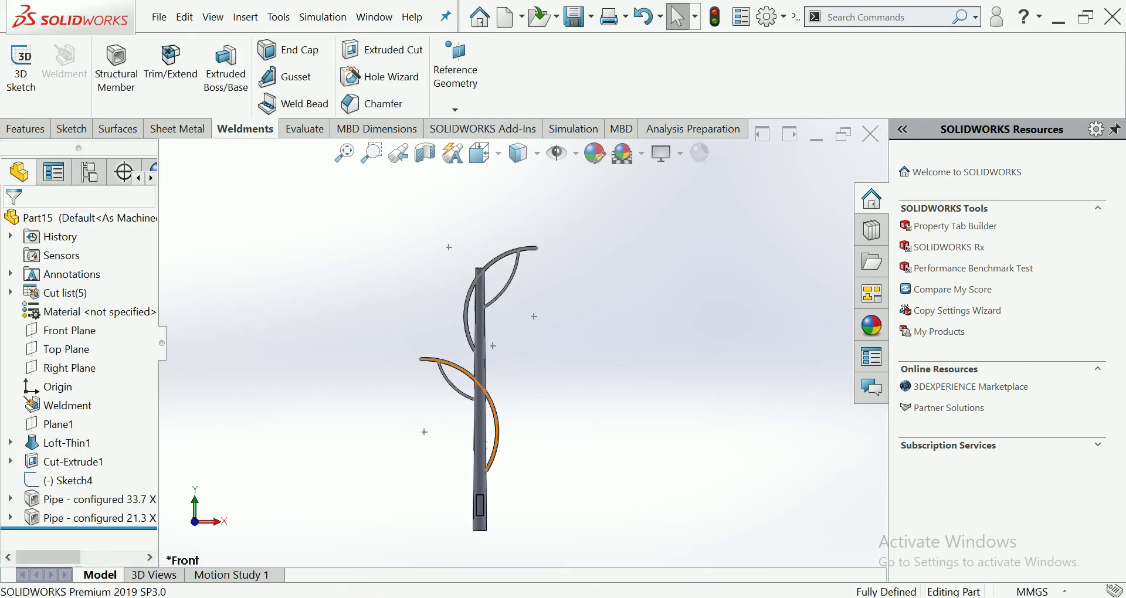
# Step: Hide the arc sketch so only the solid pipes show
pyautogui.click(494, 390)
pyautogui.click(531, 339)
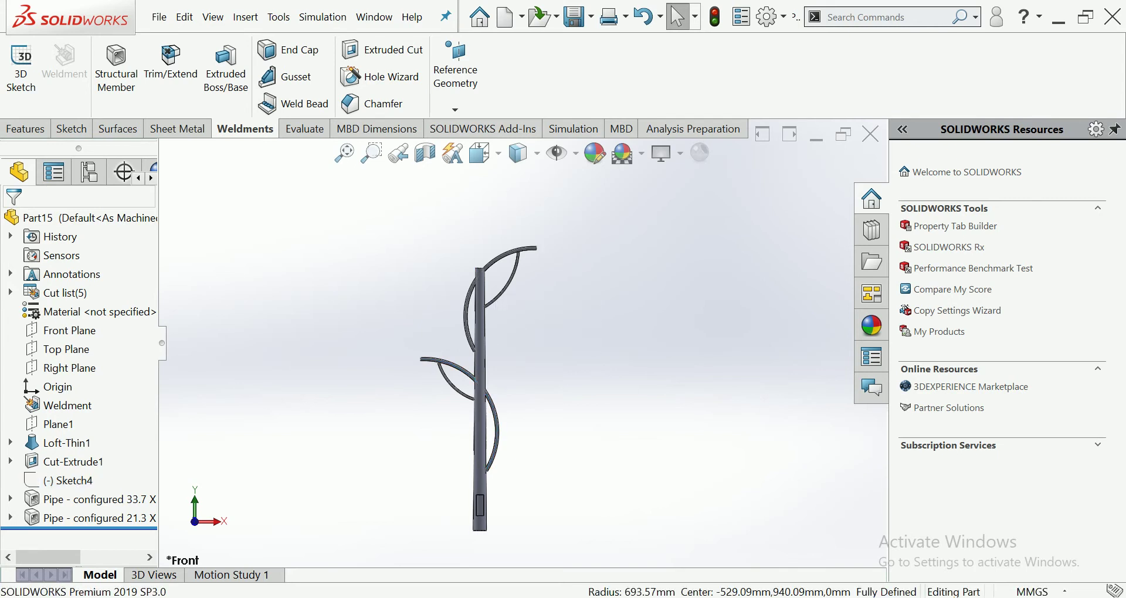
pyautogui.scroll(-2, 486, 381)
pyautogui.scroll(2, 487, 381)
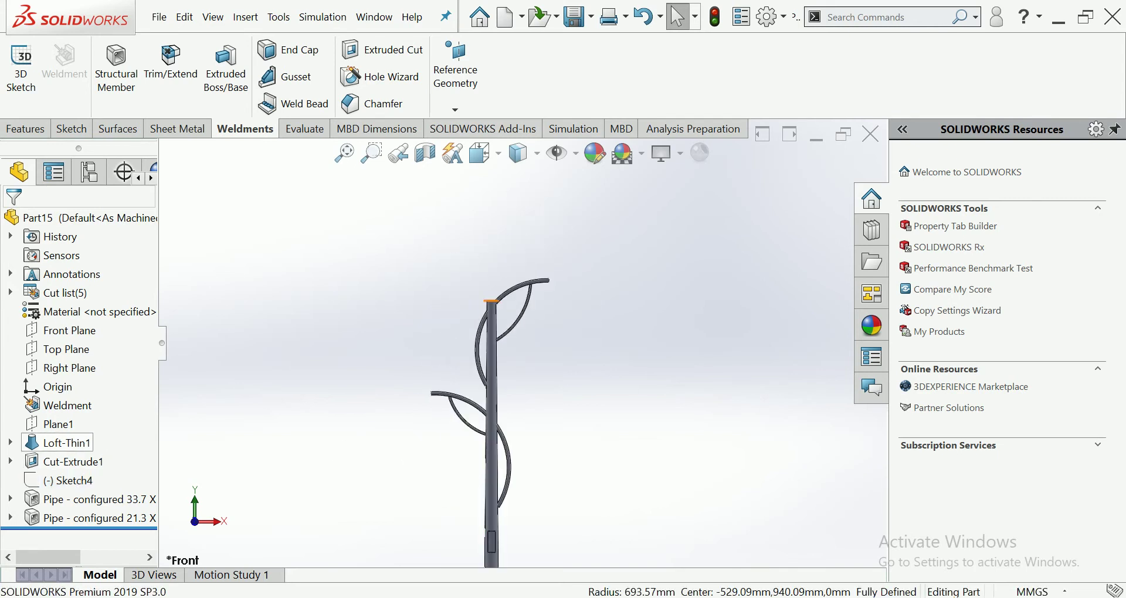
# Step: Start a Front Plane sketch with a vertical centerline rising from the stem top
pyautogui.click(70, 330)
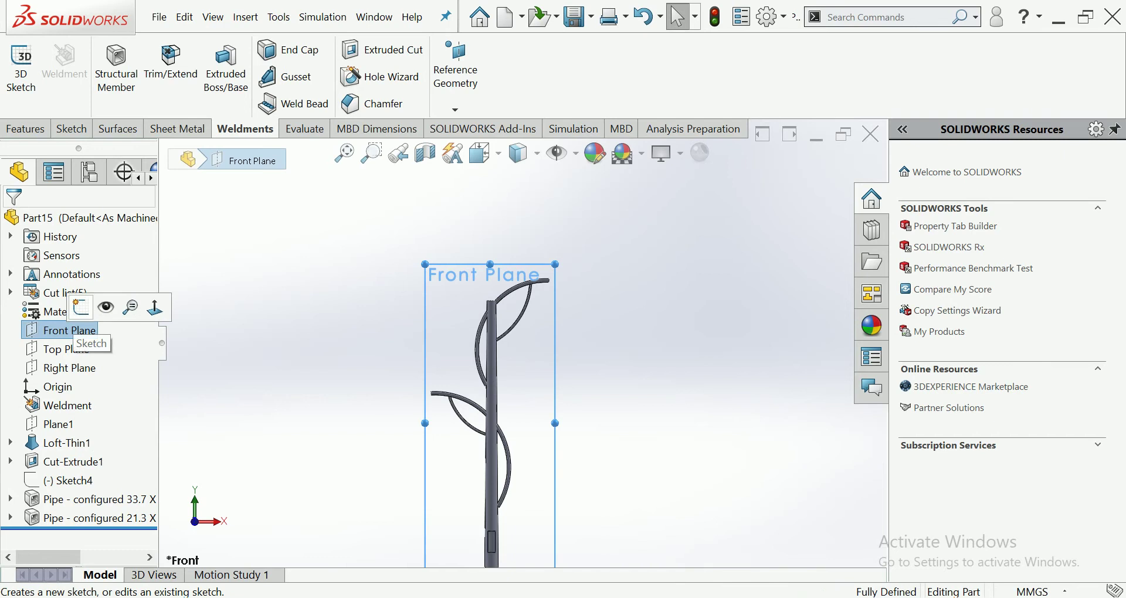
pyautogui.click(80, 306)
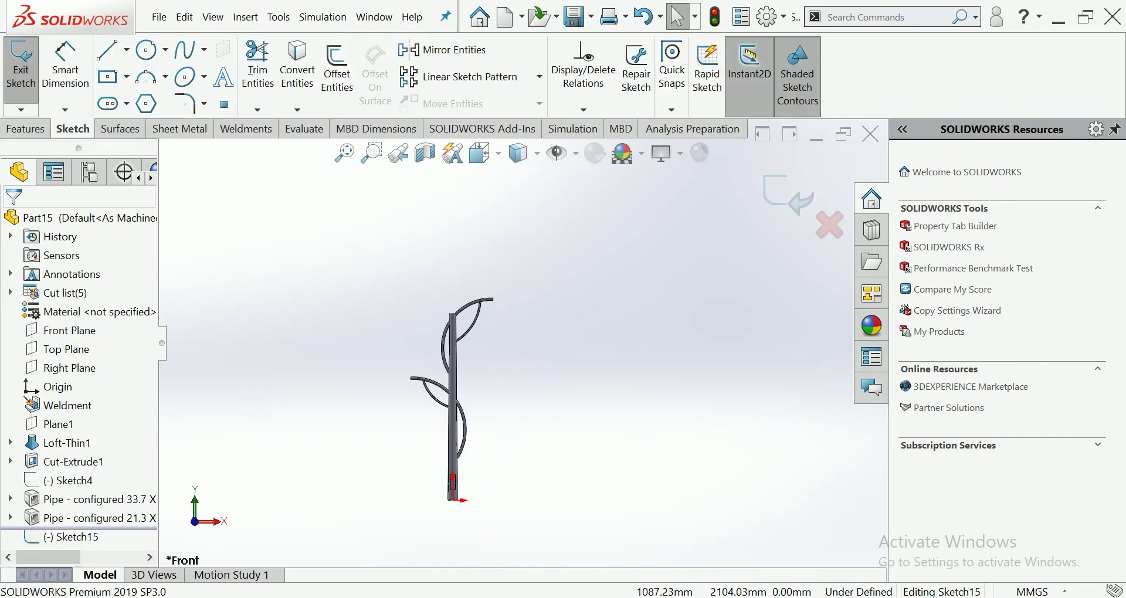
pyautogui.click(126, 49)
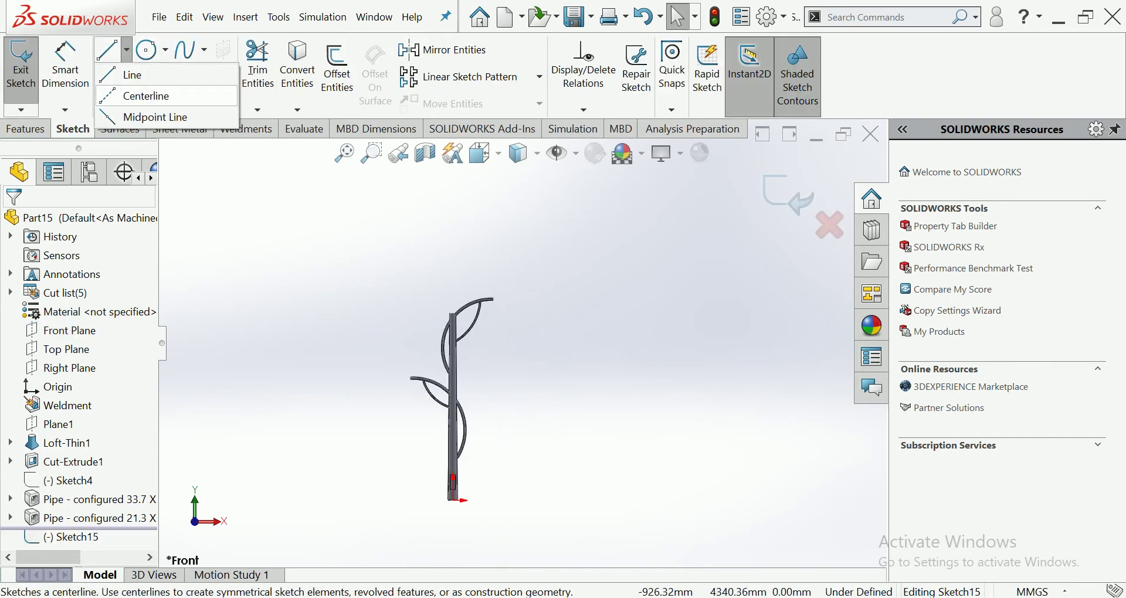
pyautogui.click(147, 95)
pyautogui.scroll(-3, 484, 290)
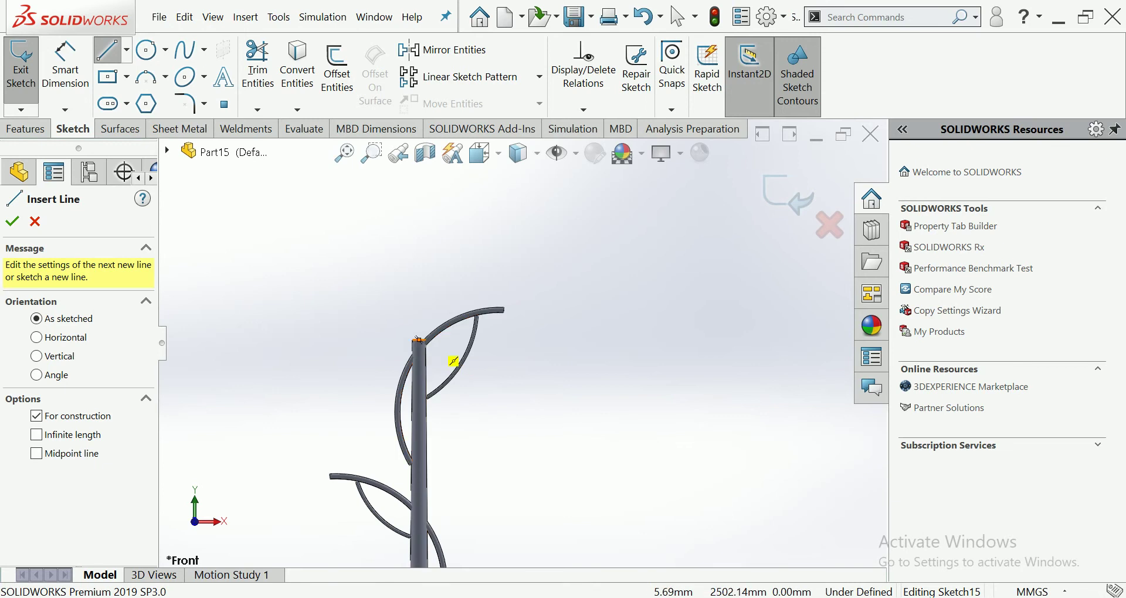
pyautogui.click(419, 340)
pyautogui.click(419, 204)
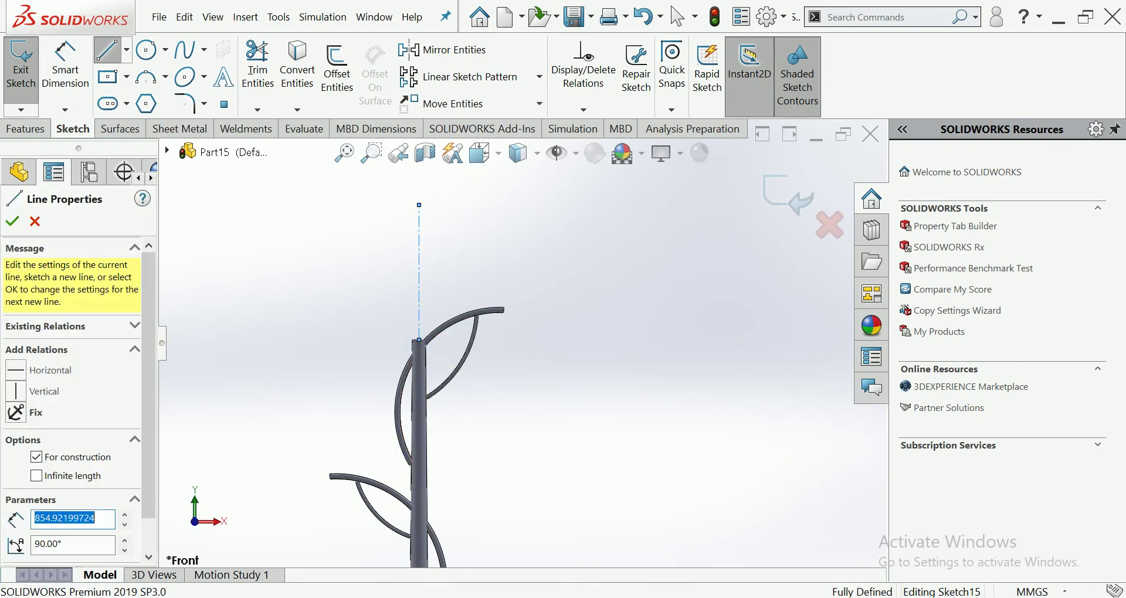
pyautogui.press('Escape')
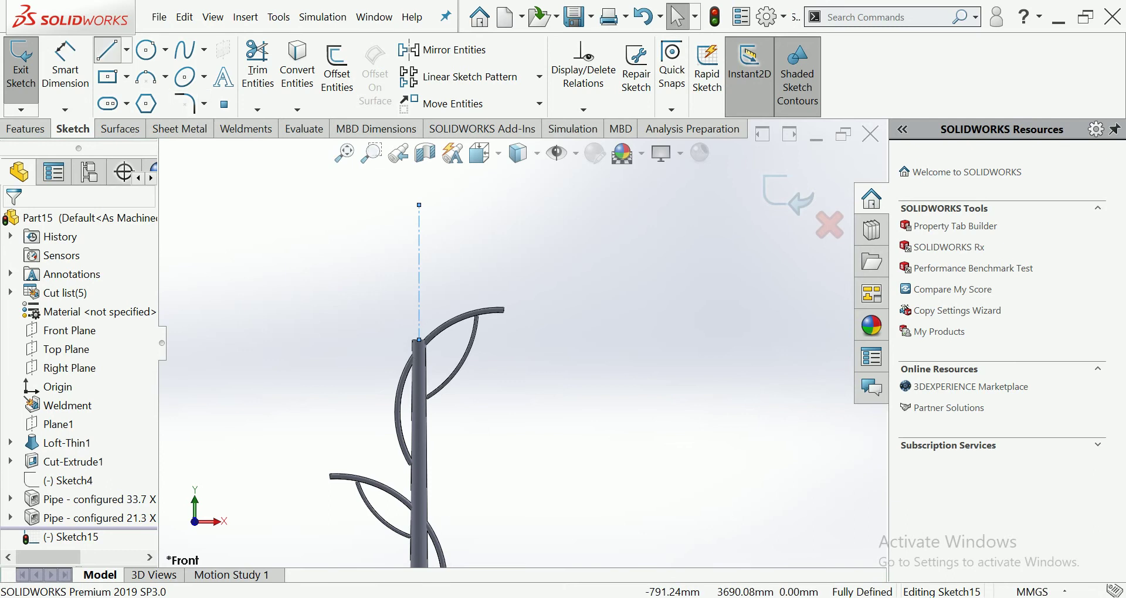
# Step: Draw the finial's profile chain of short slanted line, two arcs and a long vertical line
pyautogui.click(108, 50)
pyautogui.scroll(-3, 423, 269)
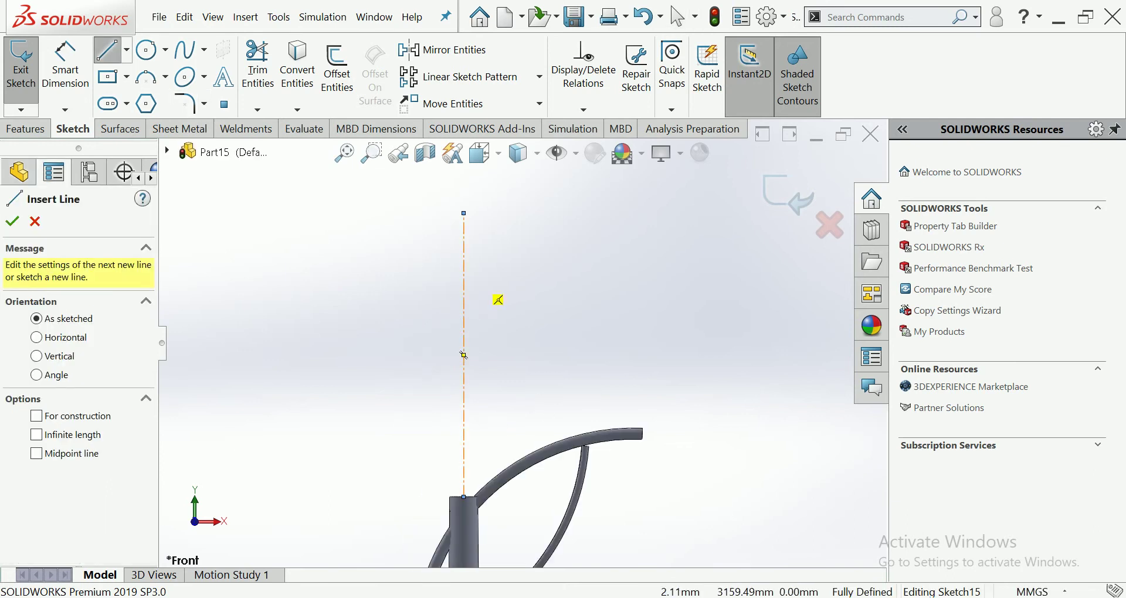
pyautogui.click(463, 355)
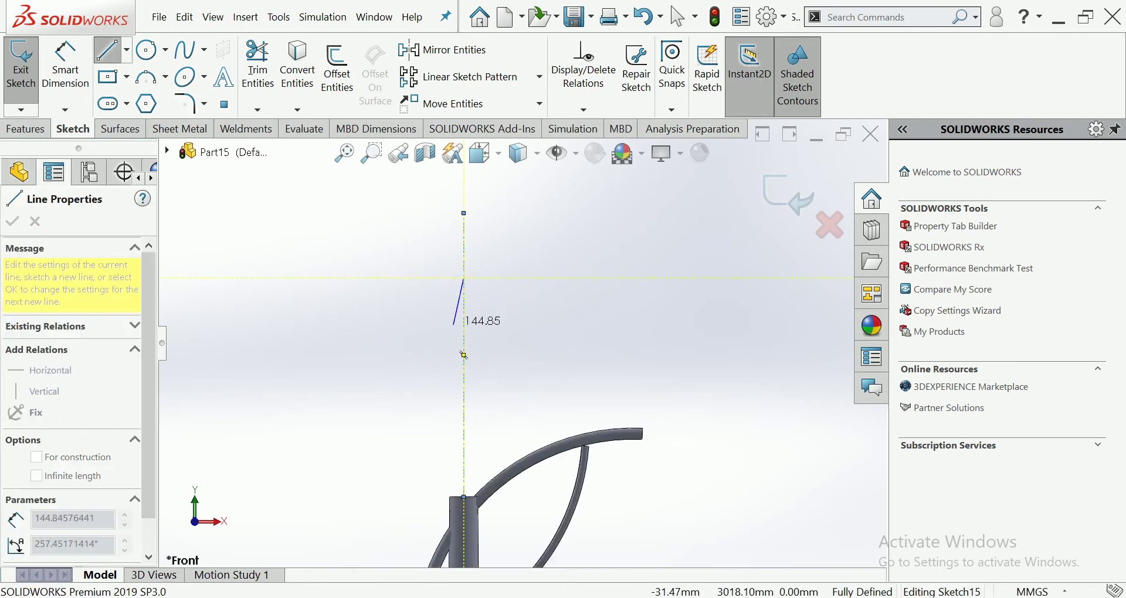
pyautogui.click(454, 324)
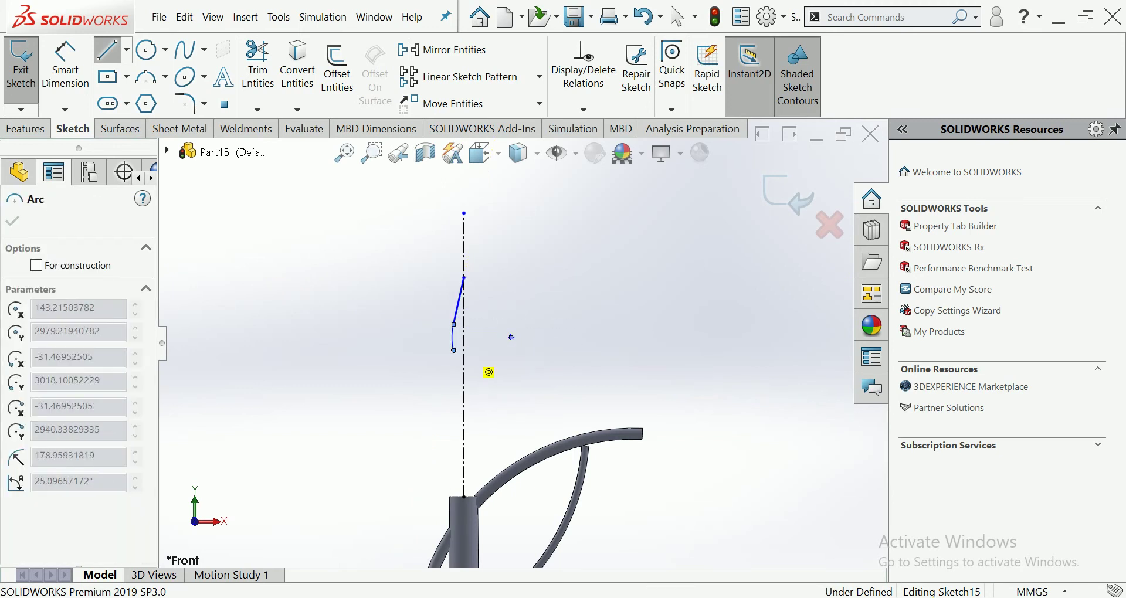
pyautogui.click(454, 350)
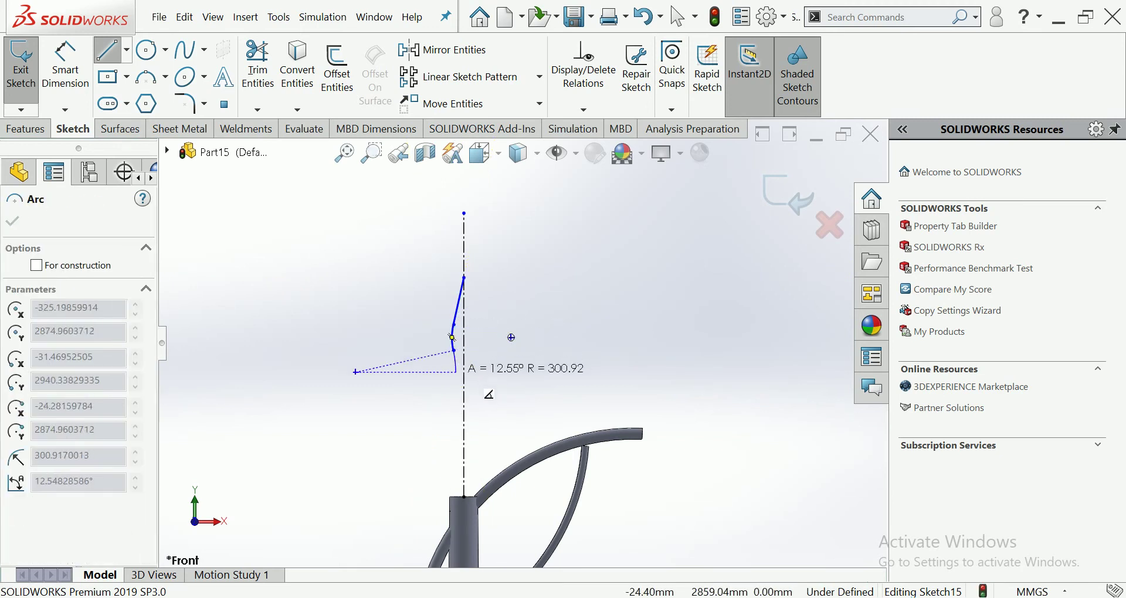
pyautogui.click(453, 385)
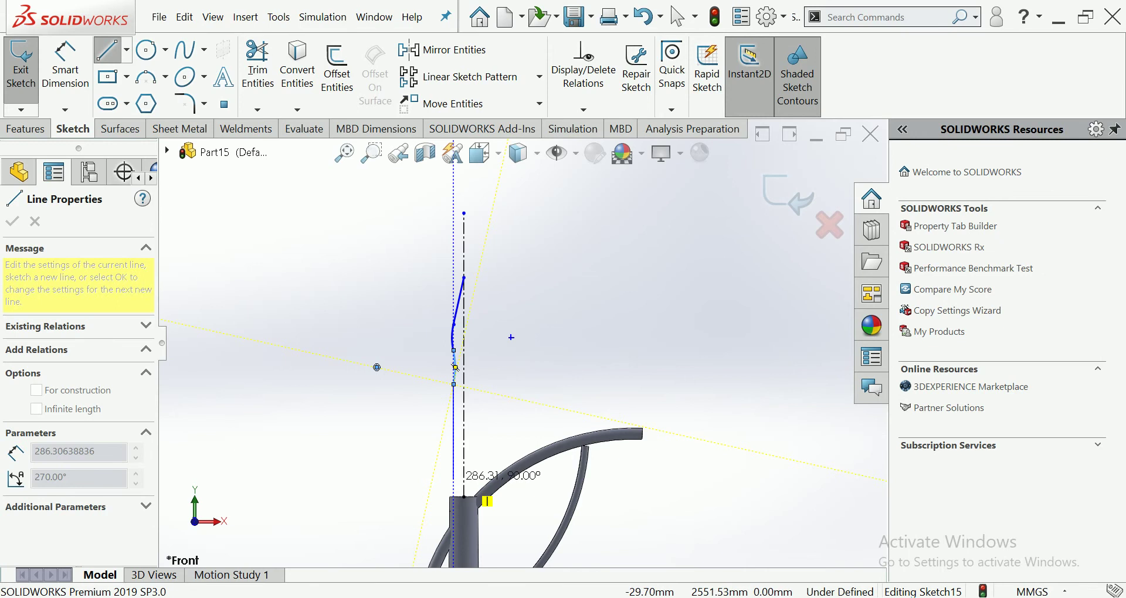
pyautogui.click(454, 480)
pyautogui.scroll(-3, 446, 499)
pyautogui.doubleClick(502, 368)
# Step: Add a tangent arc down to the pole top and a 42.50 line back to the centerline
pyautogui.click(503, 363)
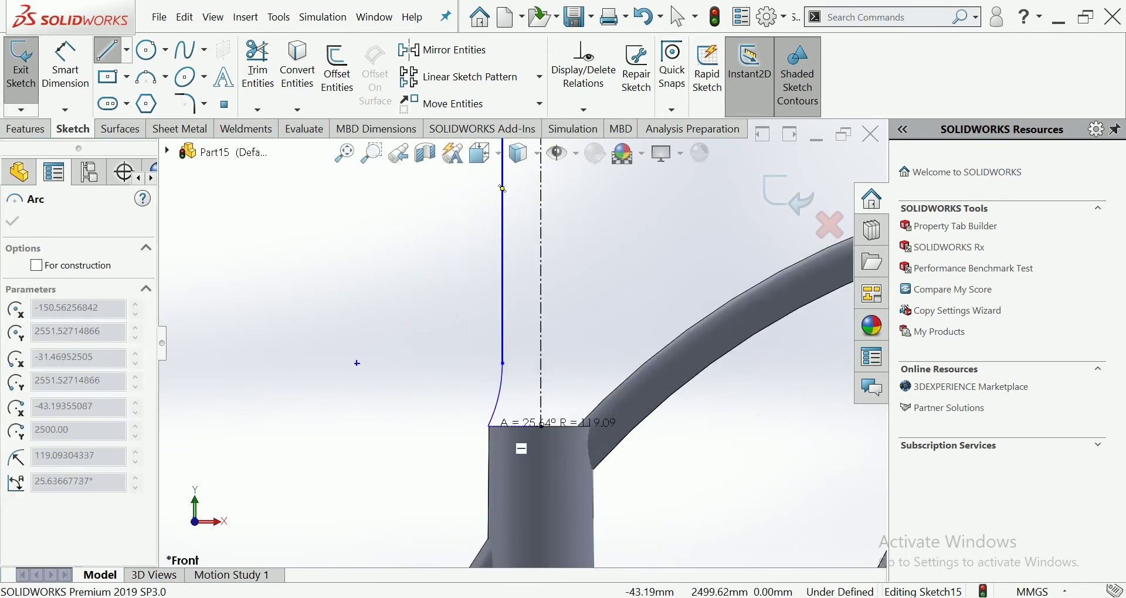
pyautogui.click(489, 427)
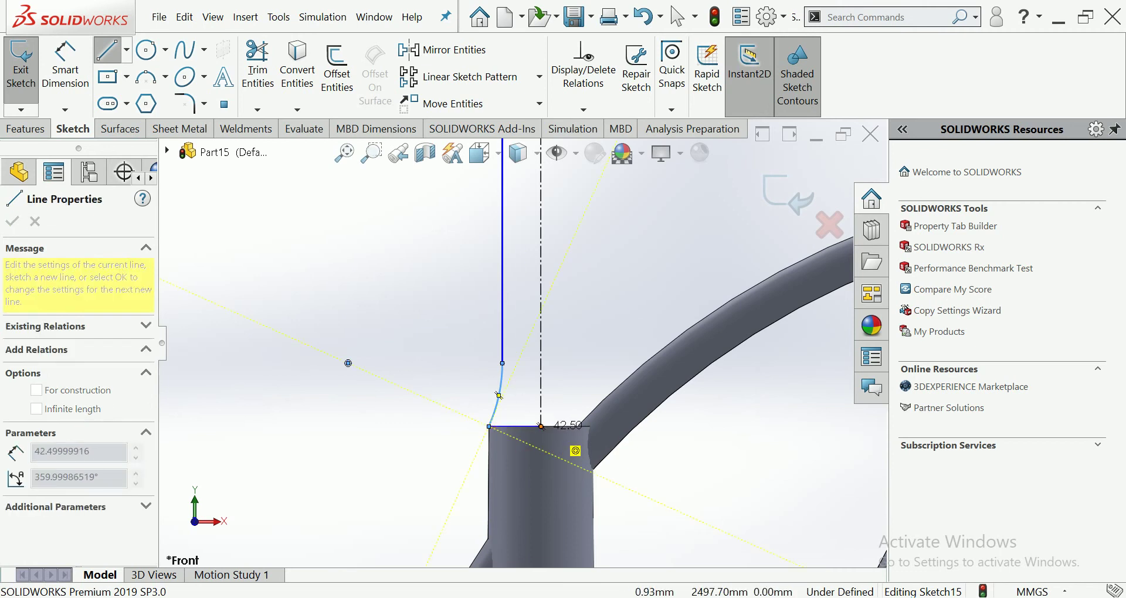
pyautogui.click(540, 426)
pyautogui.scroll(5, 523, 346)
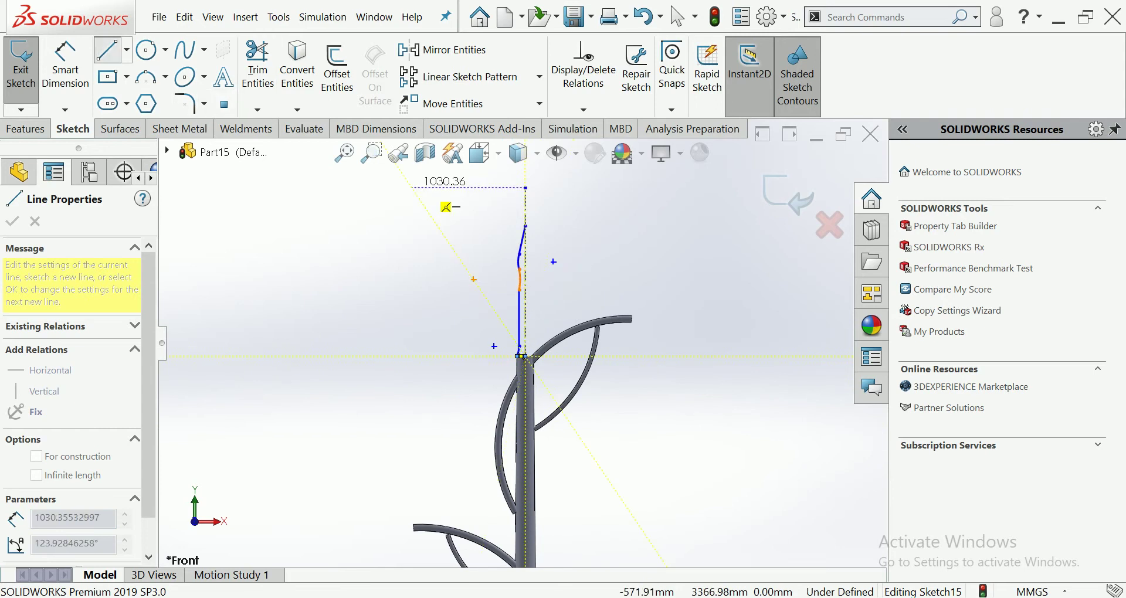
pyautogui.press('Escape')
pyautogui.scroll(-2, 584, 249)
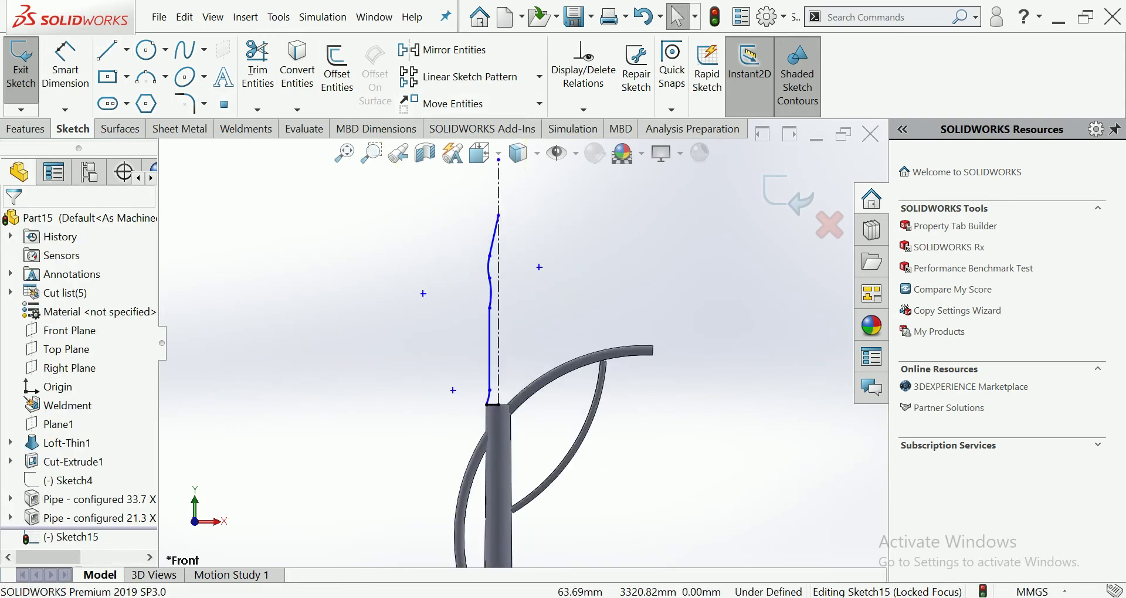
pyautogui.click(25, 129)
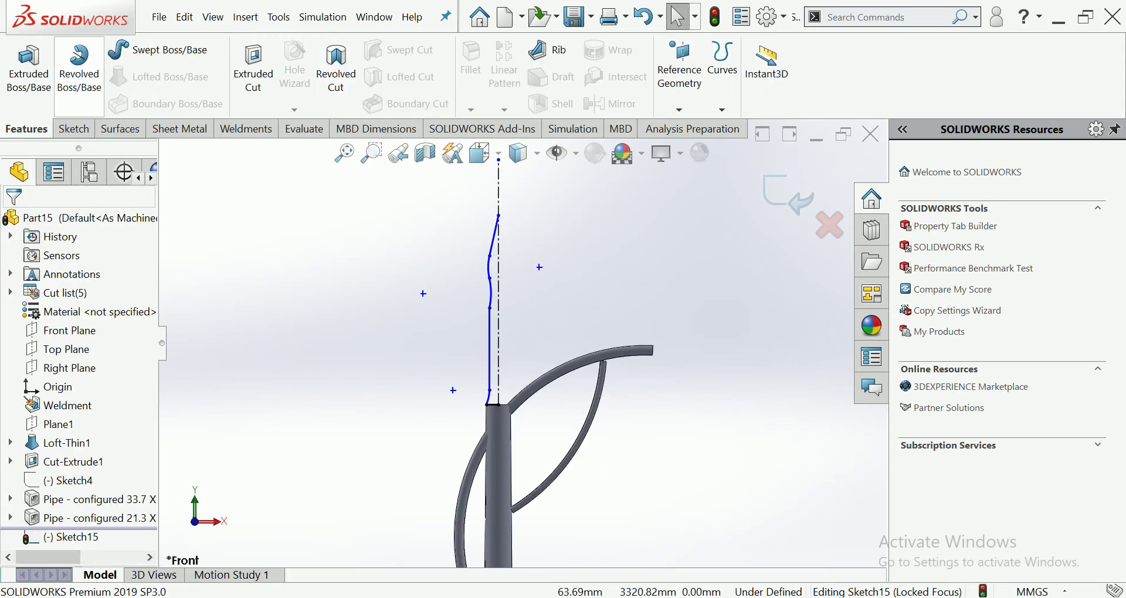
# Step: Revolve the finial profile 360° into Revolve1, then begin a new Front Plane sketch
pyautogui.click(78, 76)
pyautogui.click(600, 318)
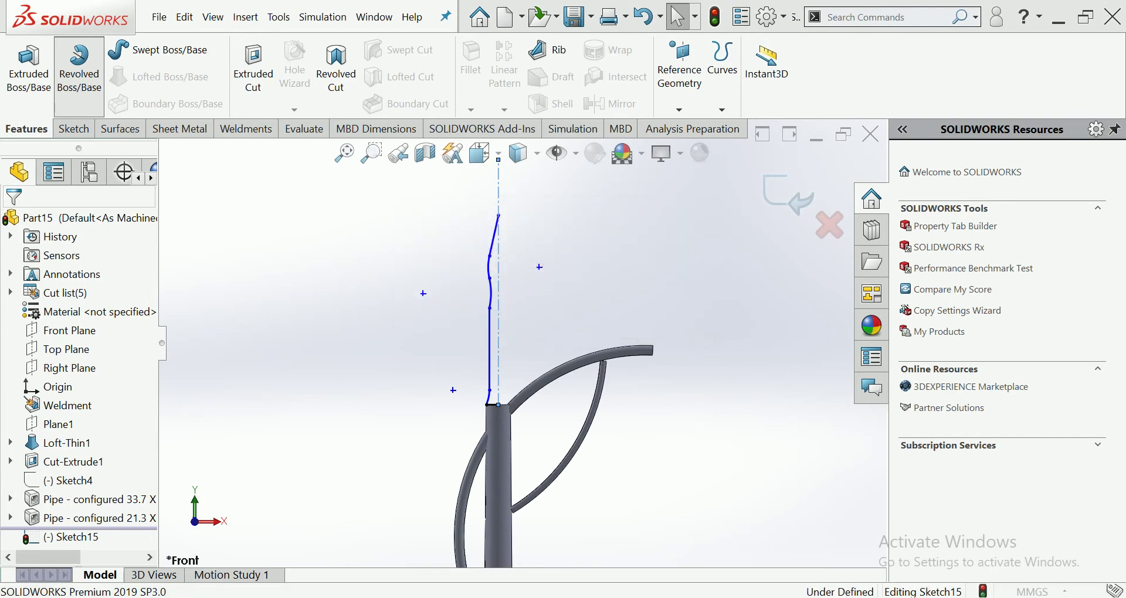
pyautogui.click(13, 221)
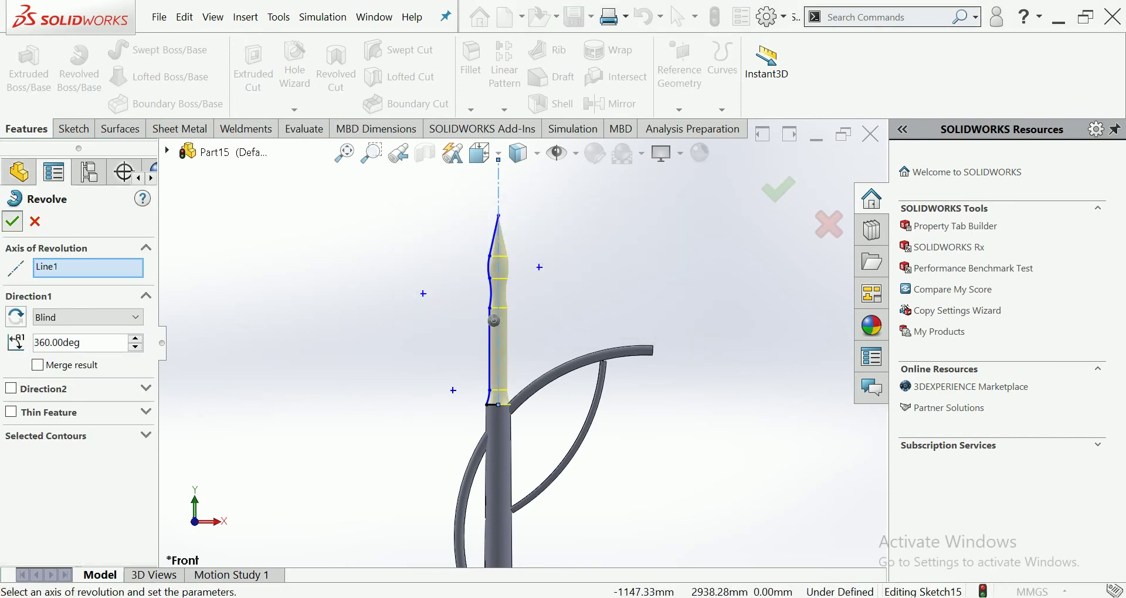
pyautogui.scroll(3, 497, 305)
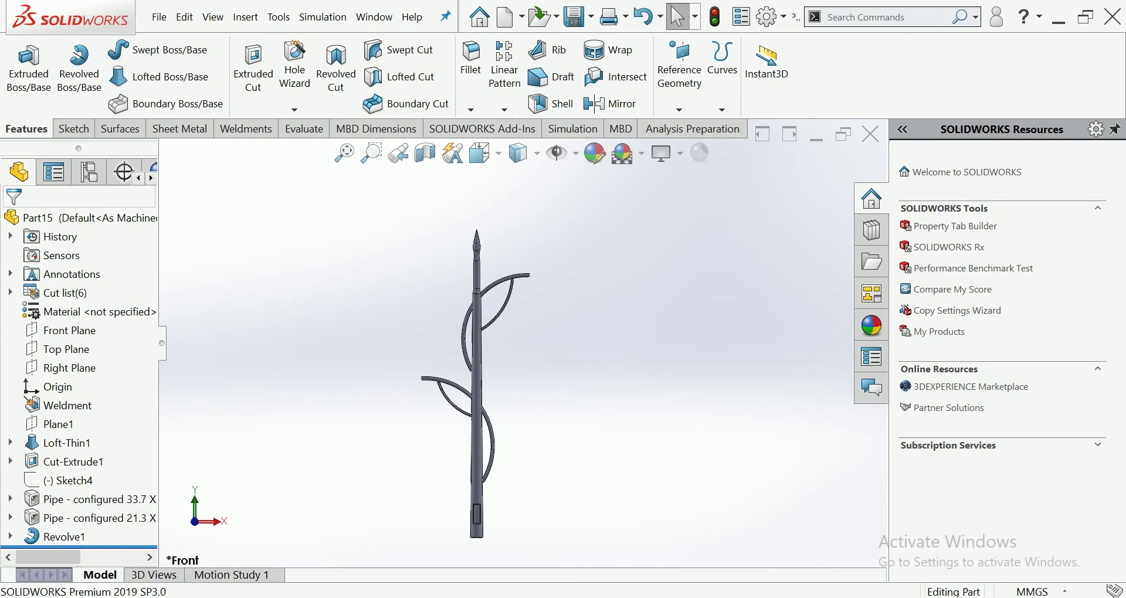
pyautogui.click(69, 330)
pyautogui.click(77, 305)
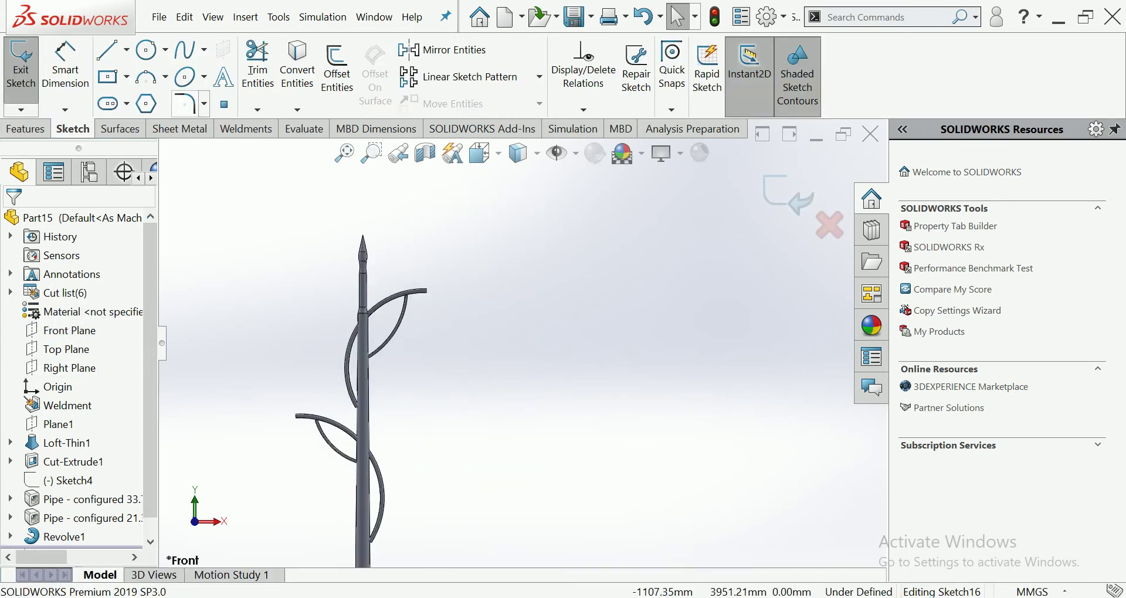
# Step: Draw a closed lamp-head outline at the upper arm tip: top line, curved underside, closing line
pyautogui.press('l')
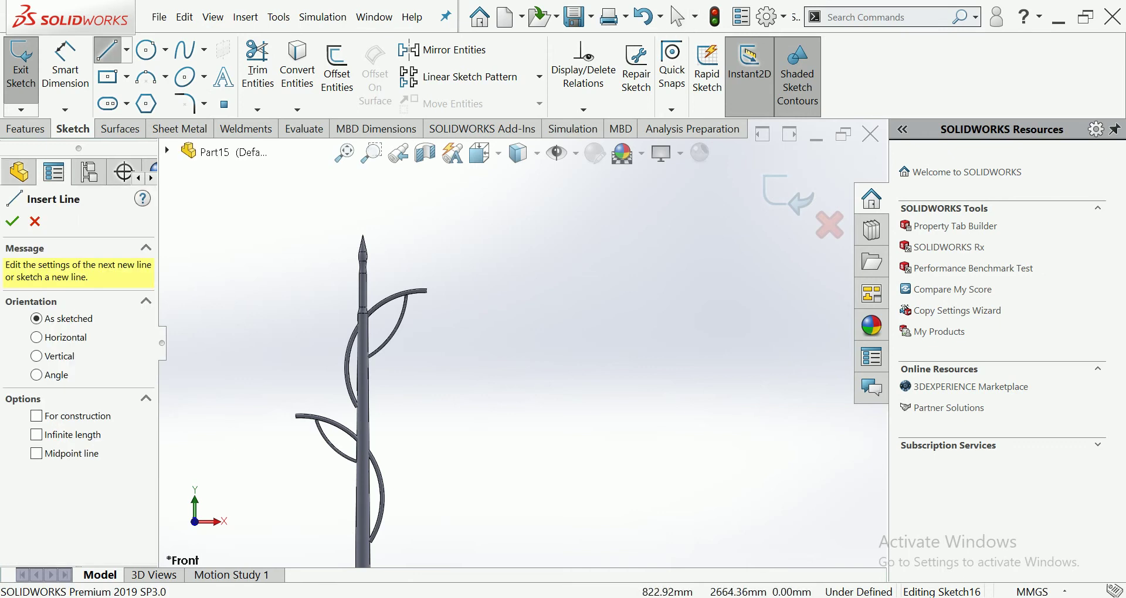
pyautogui.scroll(-10, 418, 283)
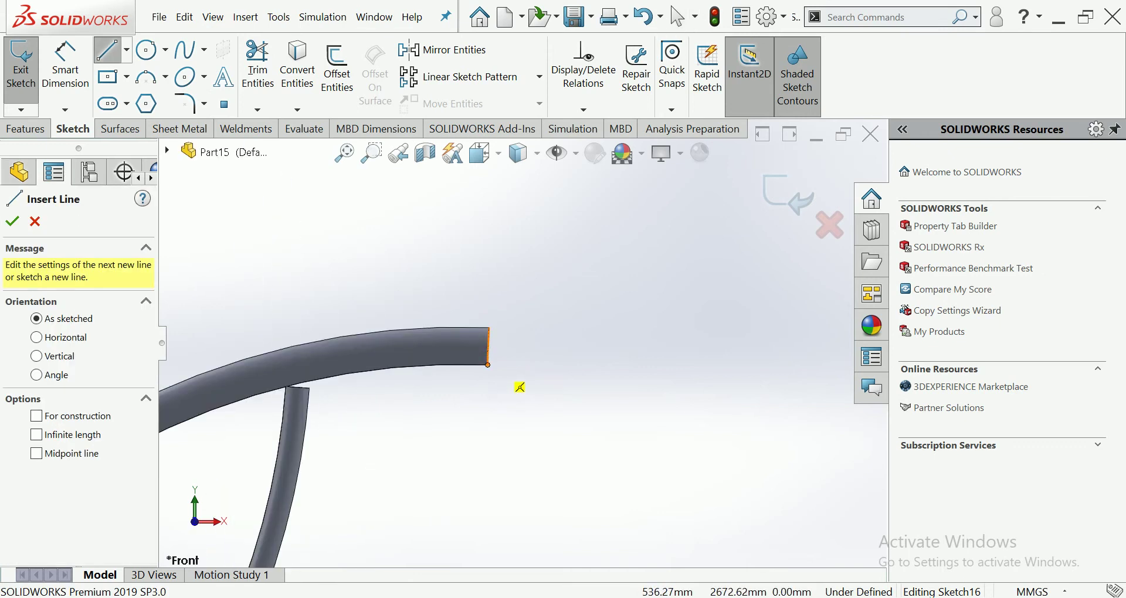
pyautogui.click(487, 365)
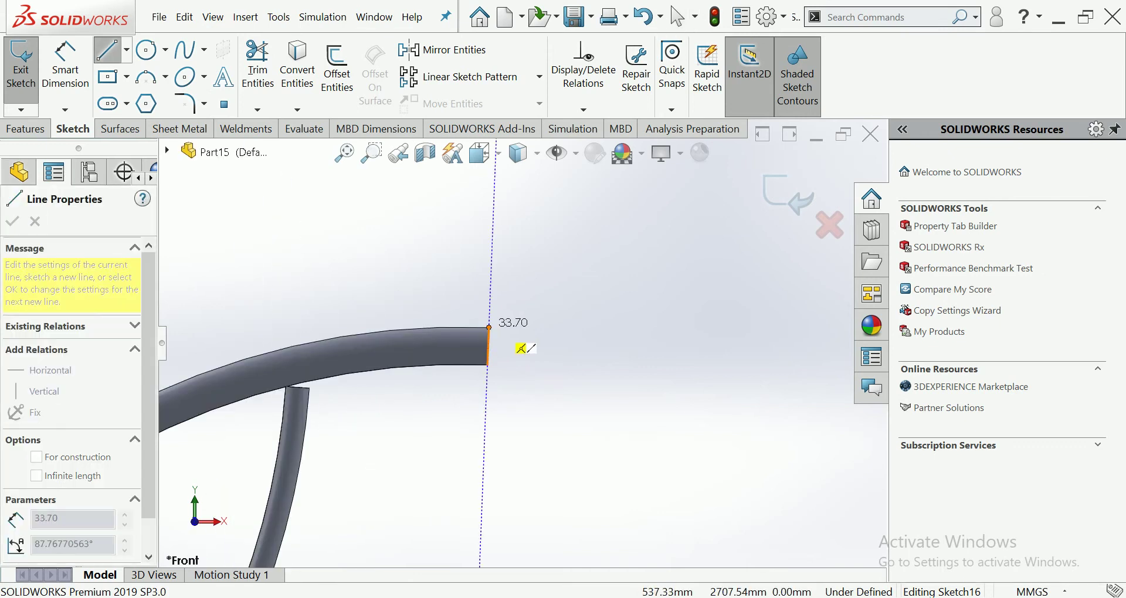
pyautogui.scroll(3, 505, 345)
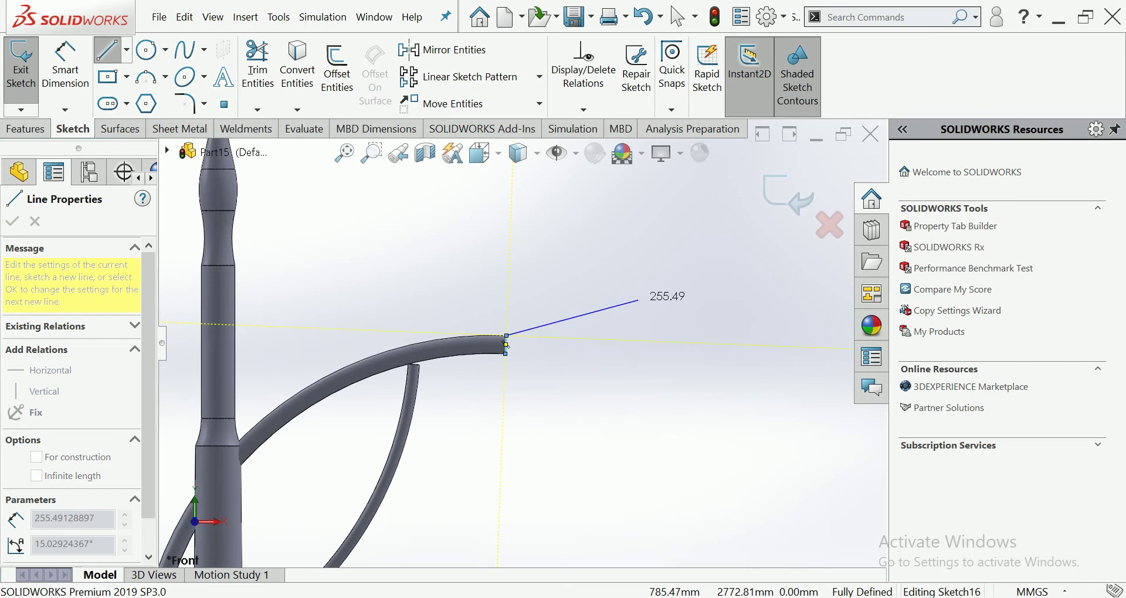
pyautogui.click(644, 295)
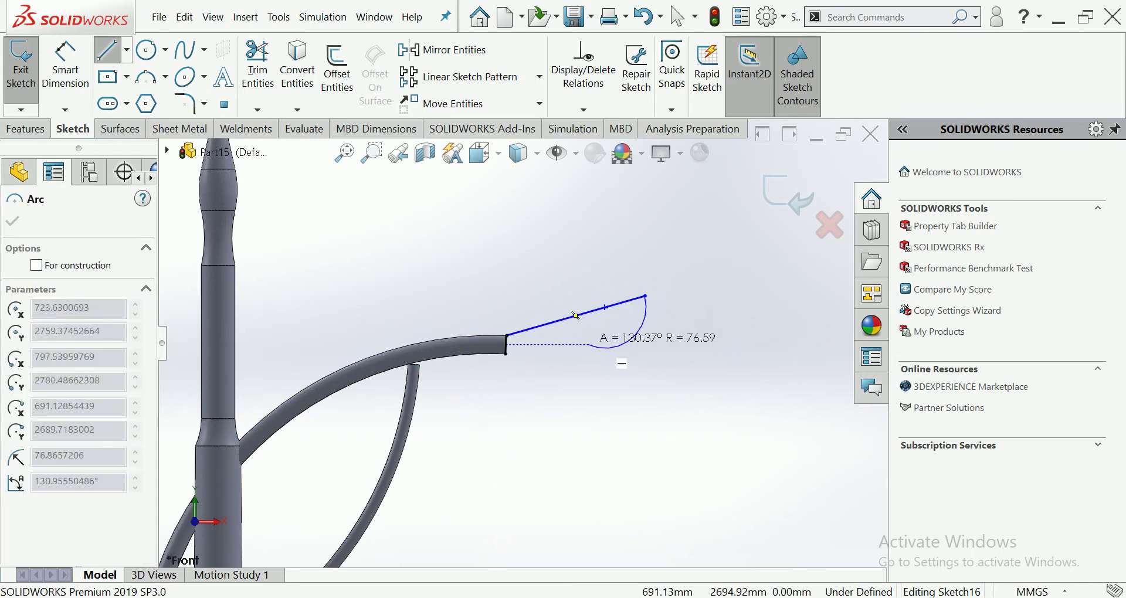
pyautogui.click(567, 339)
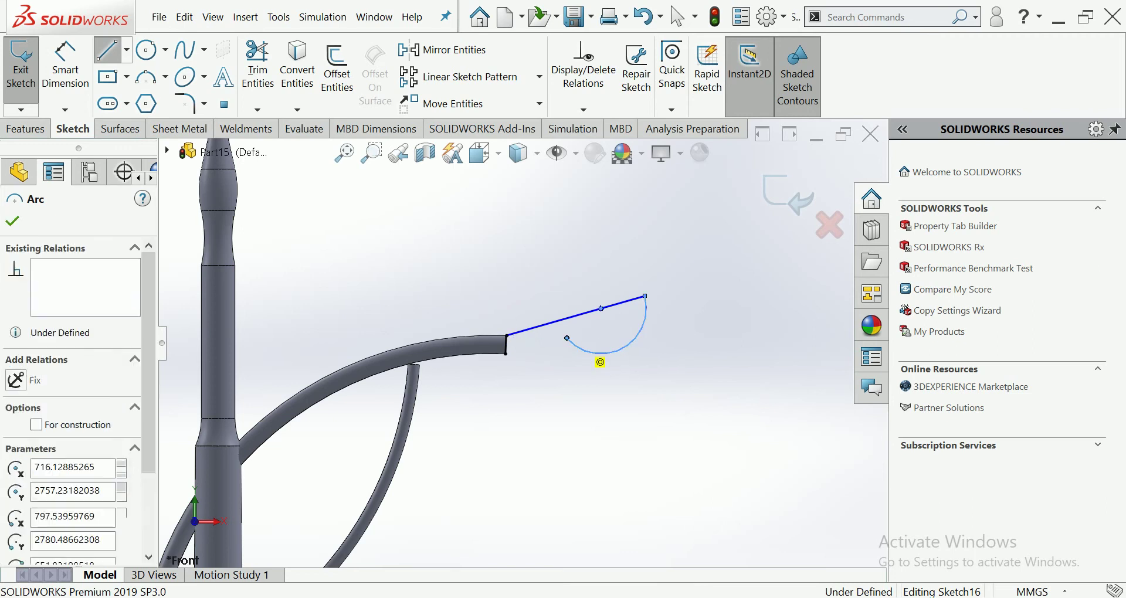
pyautogui.click(506, 354)
pyautogui.scroll(5, 537, 346)
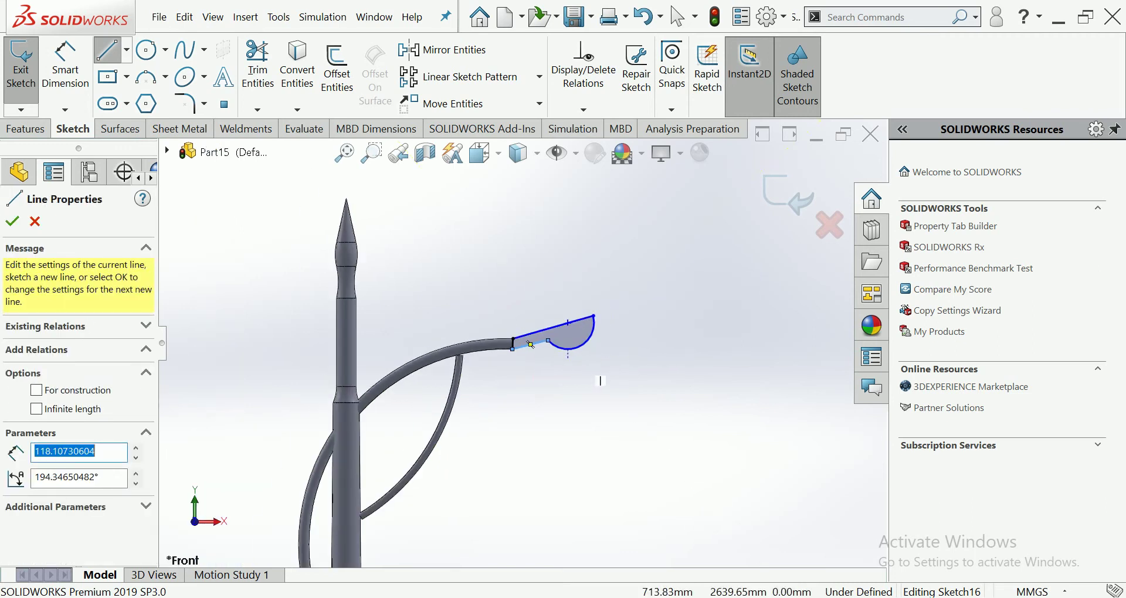
pyautogui.scroll(2, 527, 344)
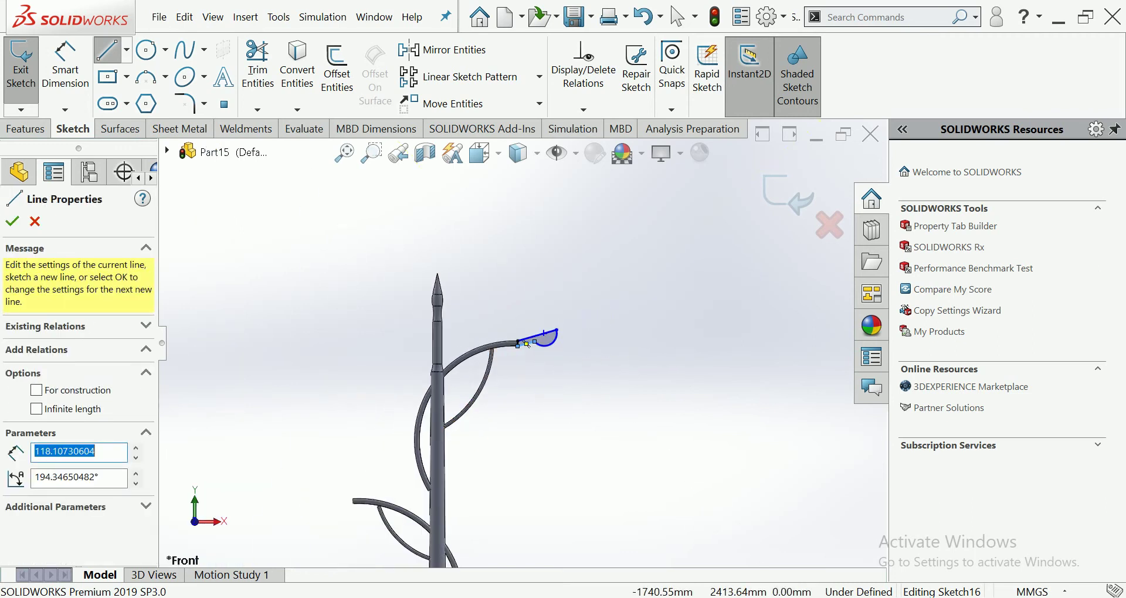
pyautogui.scroll(-1, 504, 375)
pyautogui.scroll(-2, 457, 434)
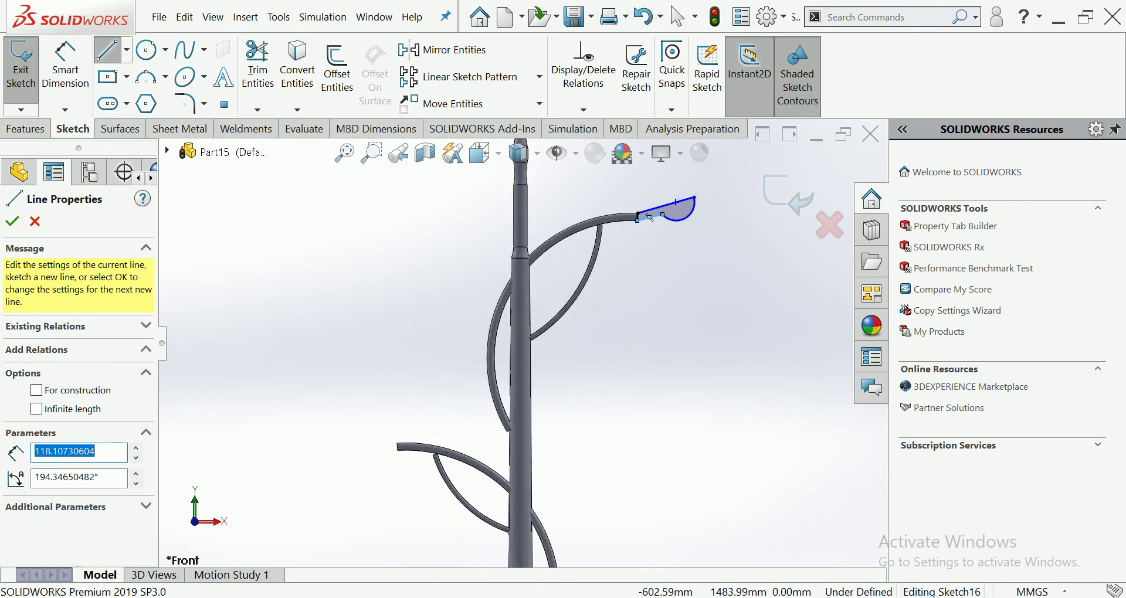
pyautogui.scroll(-3, 452, 444)
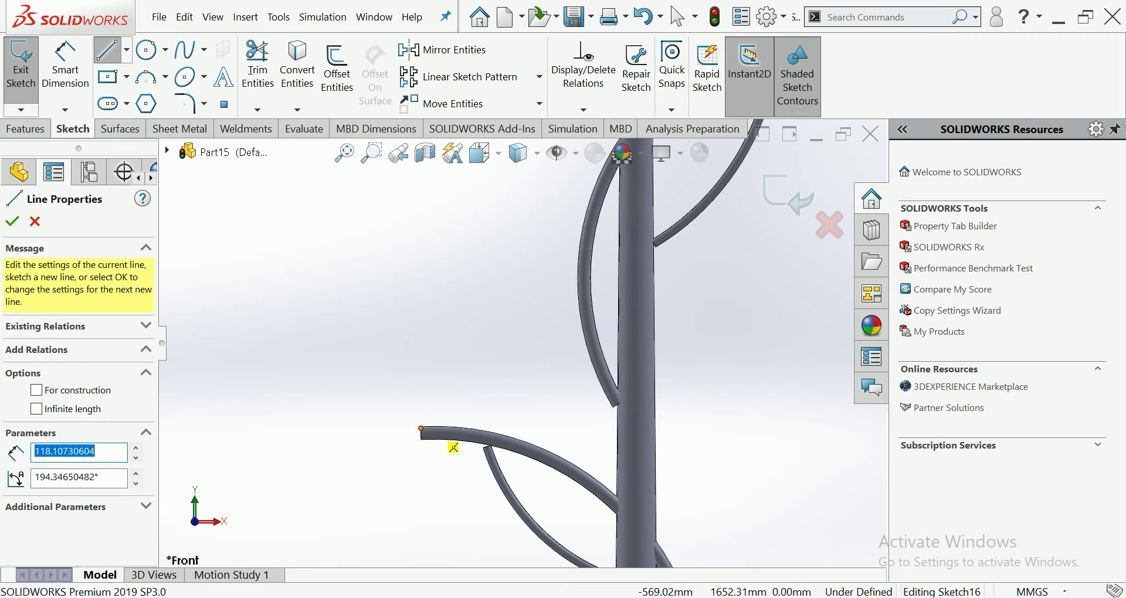
# Step: Draw a second closed lamp-head outline at the lower-left arm tip with a curved bowl
pyautogui.click(420, 426)
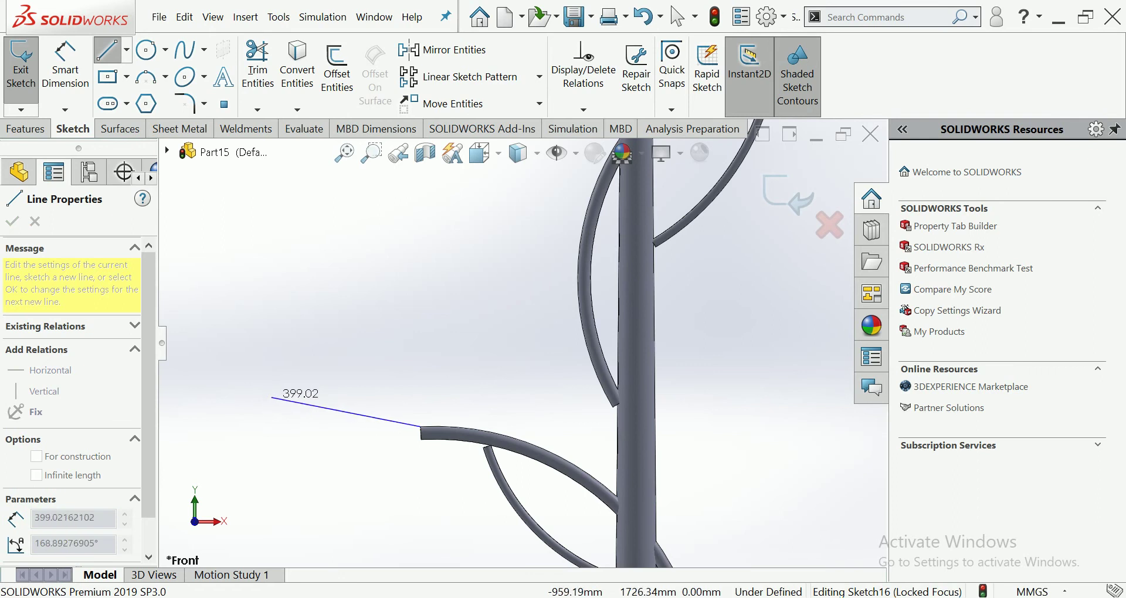
pyautogui.click(273, 397)
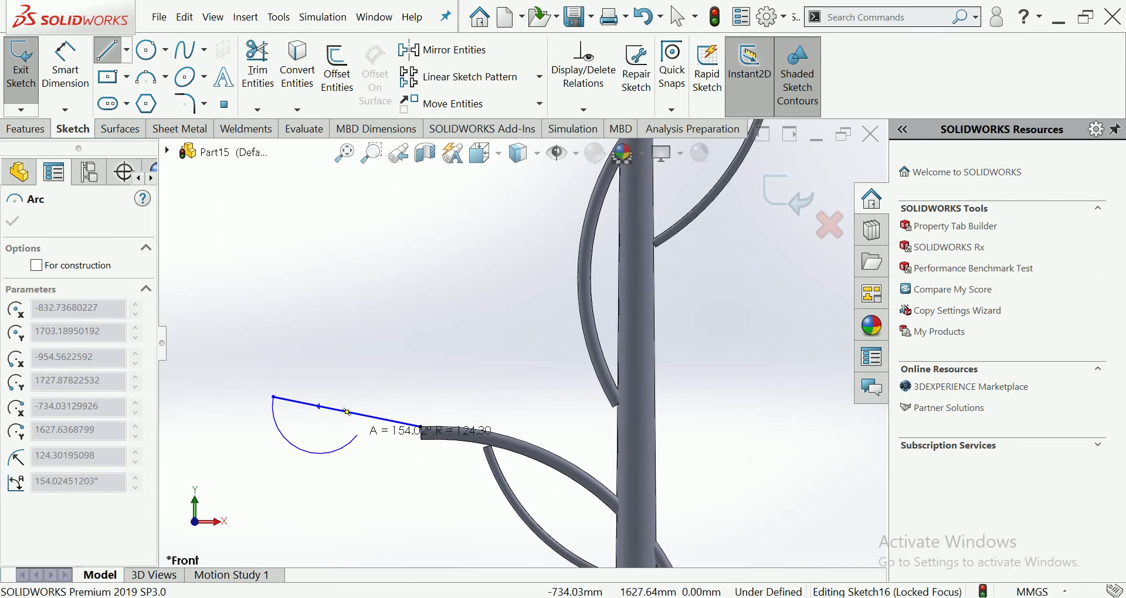
pyautogui.click(348, 412)
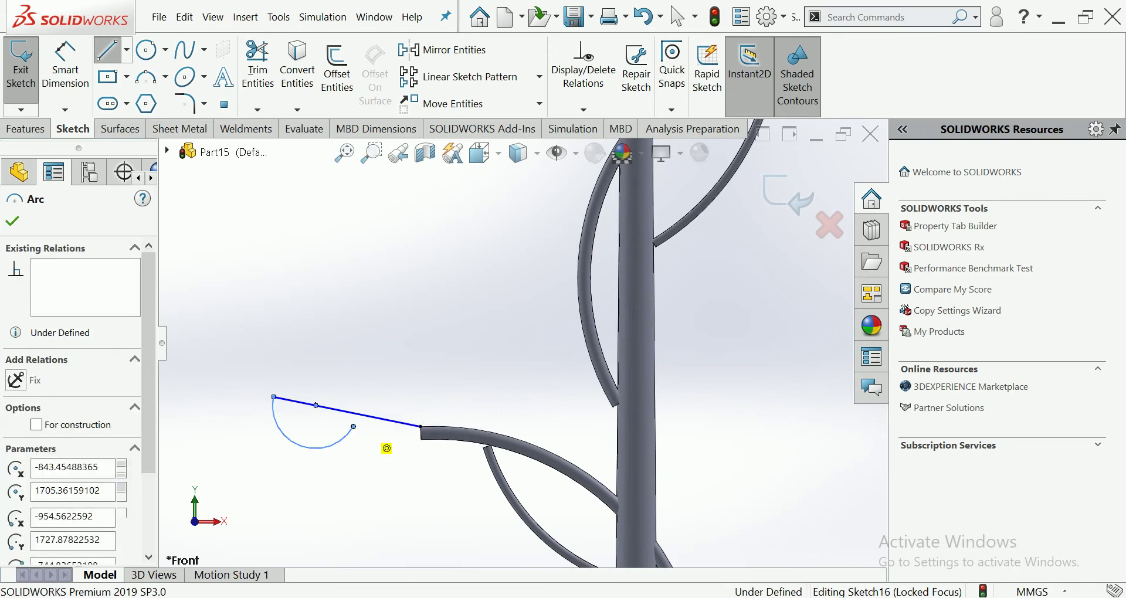
pyautogui.click(421, 439)
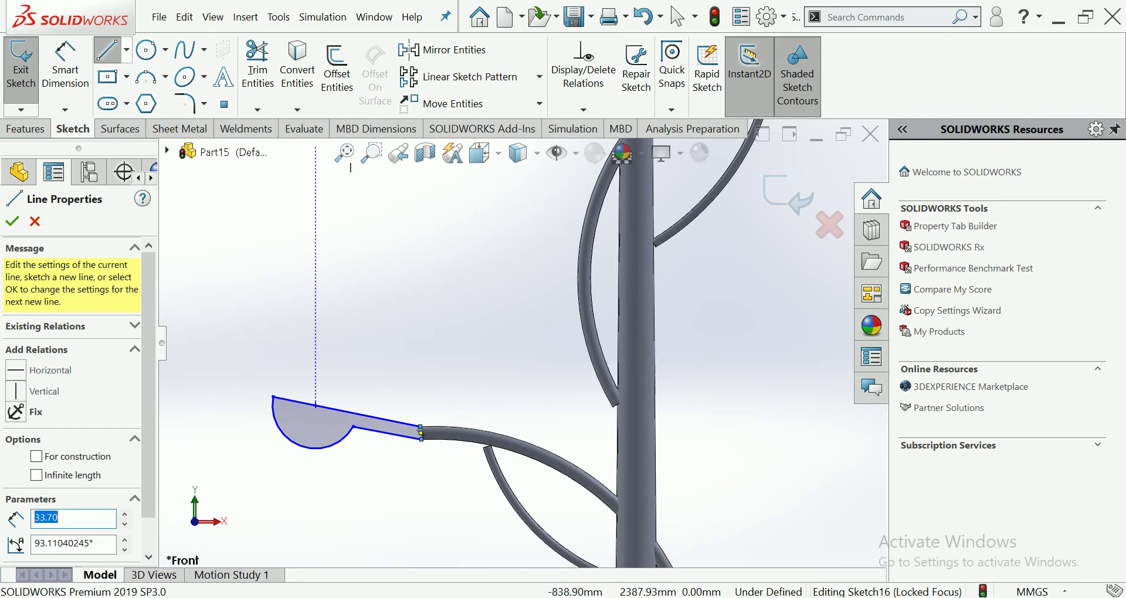
pyautogui.press('Escape')
pyautogui.scroll(3, 524, 336)
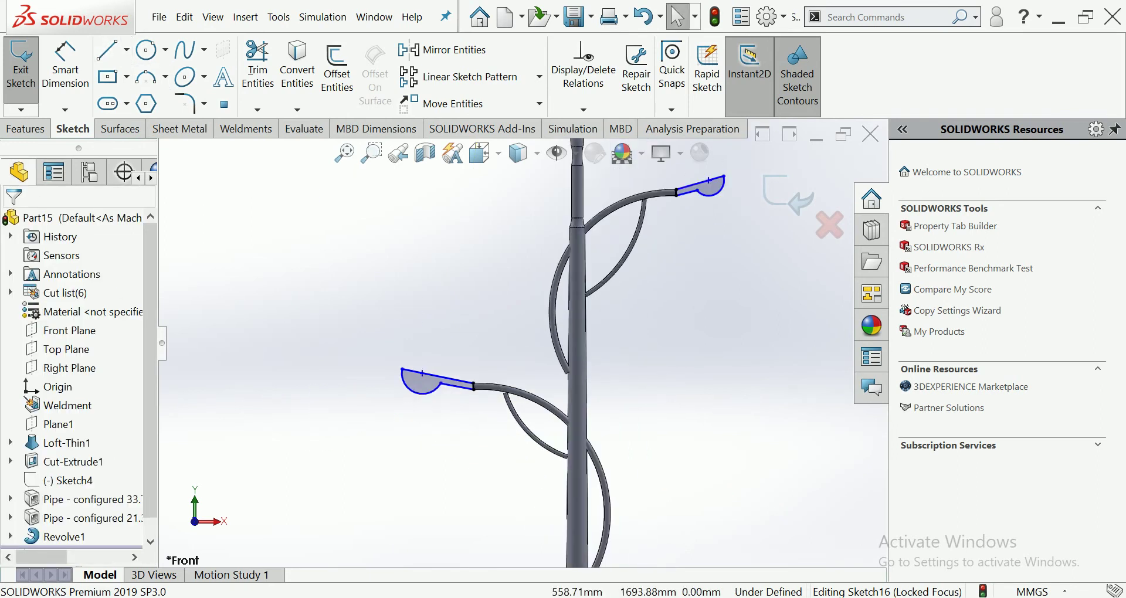
pyautogui.scroll(2, 525, 337)
pyautogui.scroll(-3, 525, 337)
pyautogui.scroll(-2, 525, 337)
pyautogui.scroll(3, 525, 337)
pyautogui.scroll(-2, 299, 492)
pyautogui.scroll(-3, 300, 493)
pyautogui.scroll(3, 531, 339)
pyautogui.scroll(3, 531, 339)
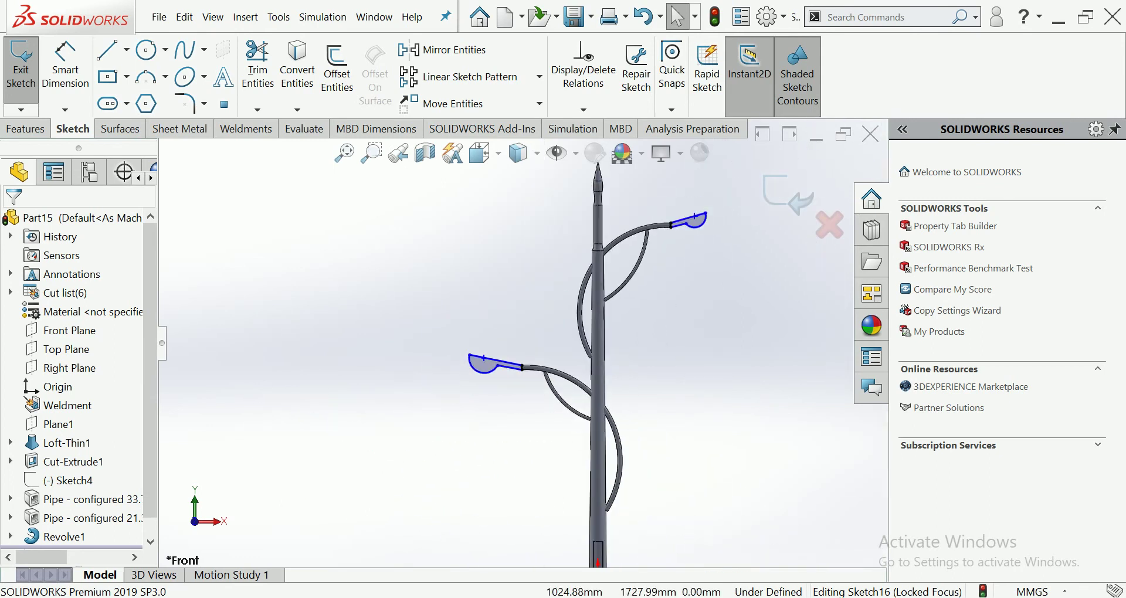
pyautogui.scroll(-3, 697, 267)
pyautogui.scroll(3, 521, 341)
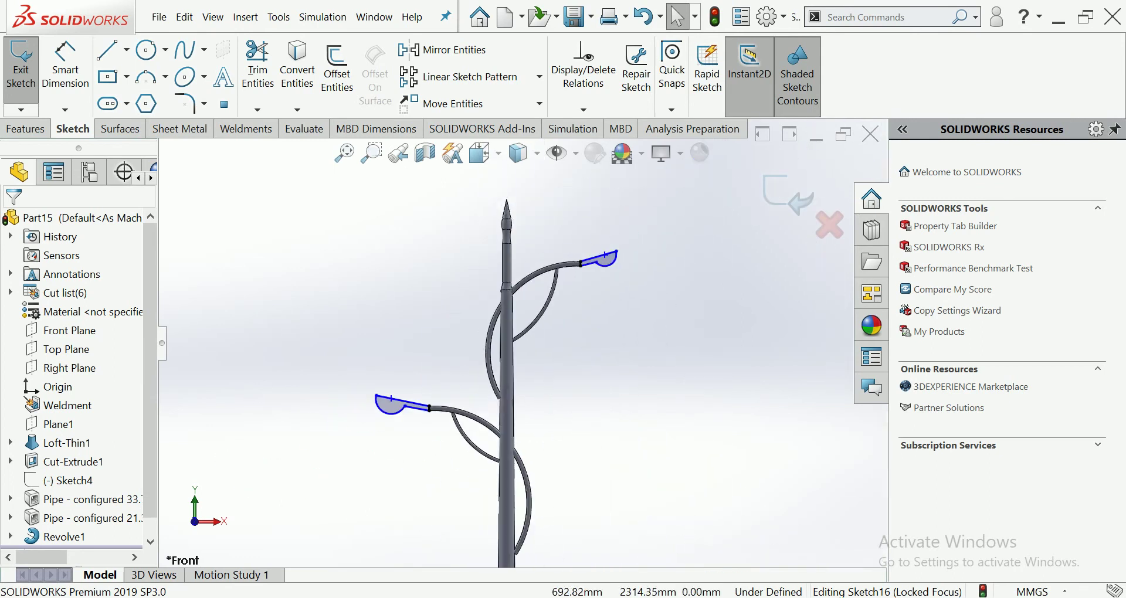
pyautogui.click(26, 129)
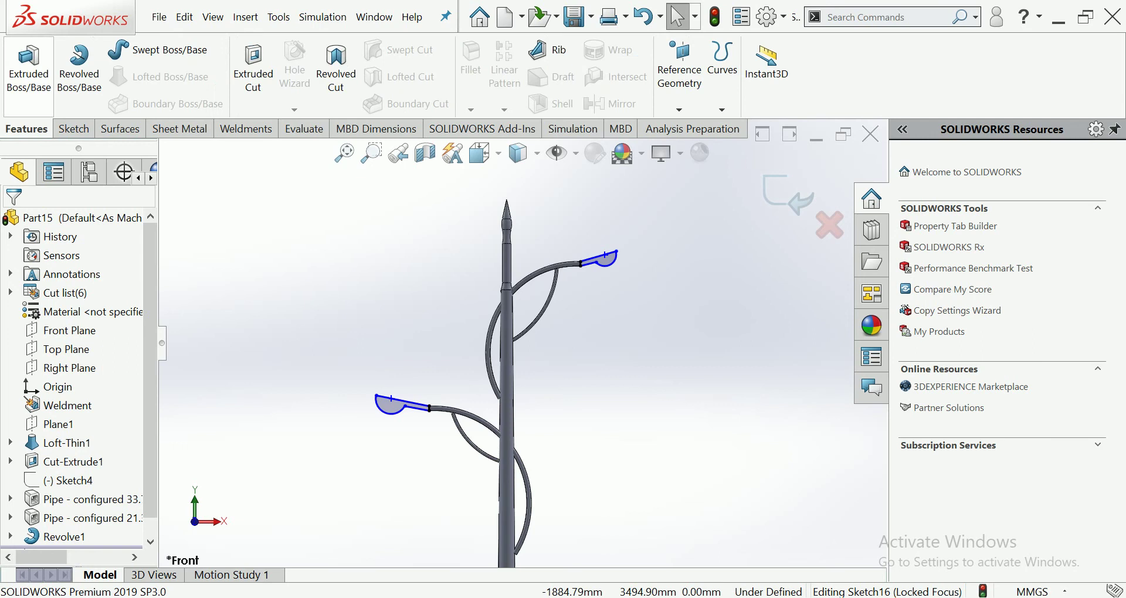
# Step: Extrude the Sketch16 lamp heads 100 mm with Mid Plane into solid Boss-Extrude1
pyautogui.click(28, 69)
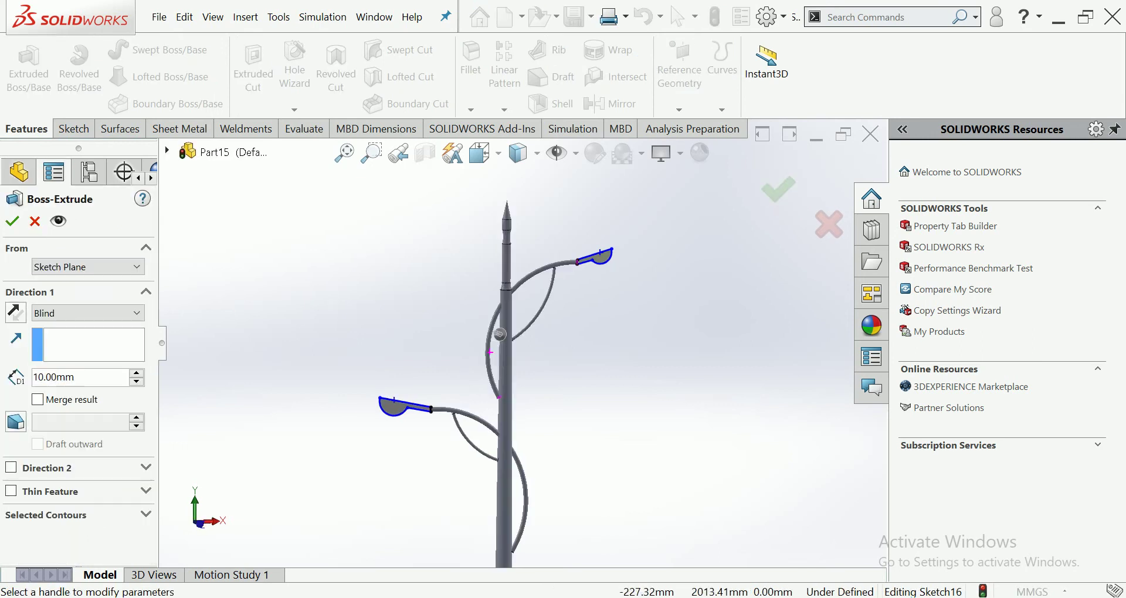
pyautogui.moveTo(496, 332); pyautogui.dragTo(503, 339, button='middle')
pyautogui.click(88, 314)
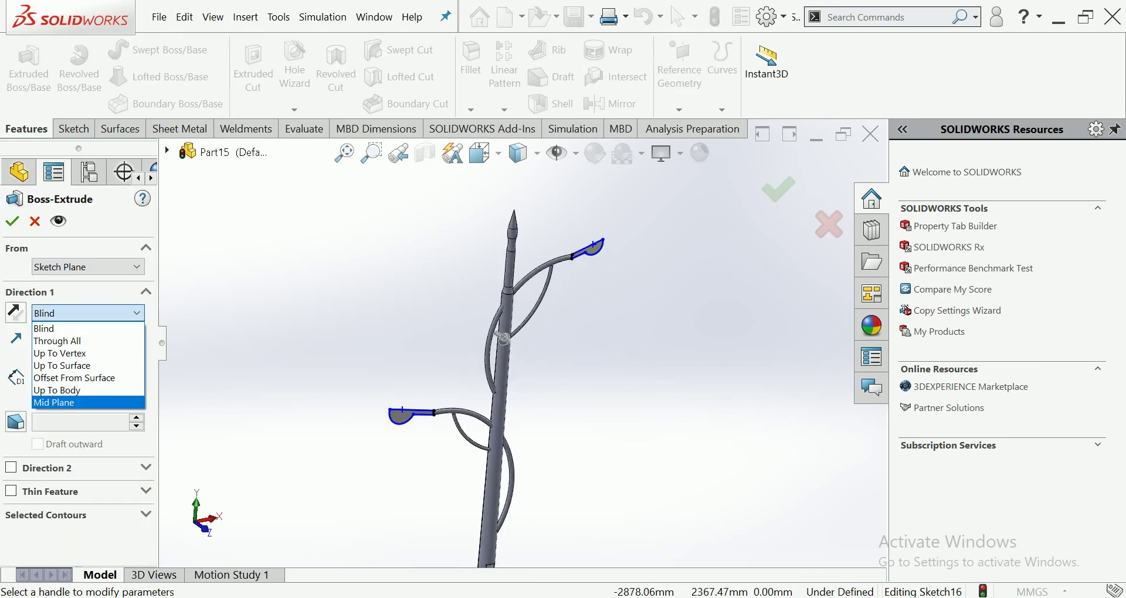
pyautogui.click(59, 402)
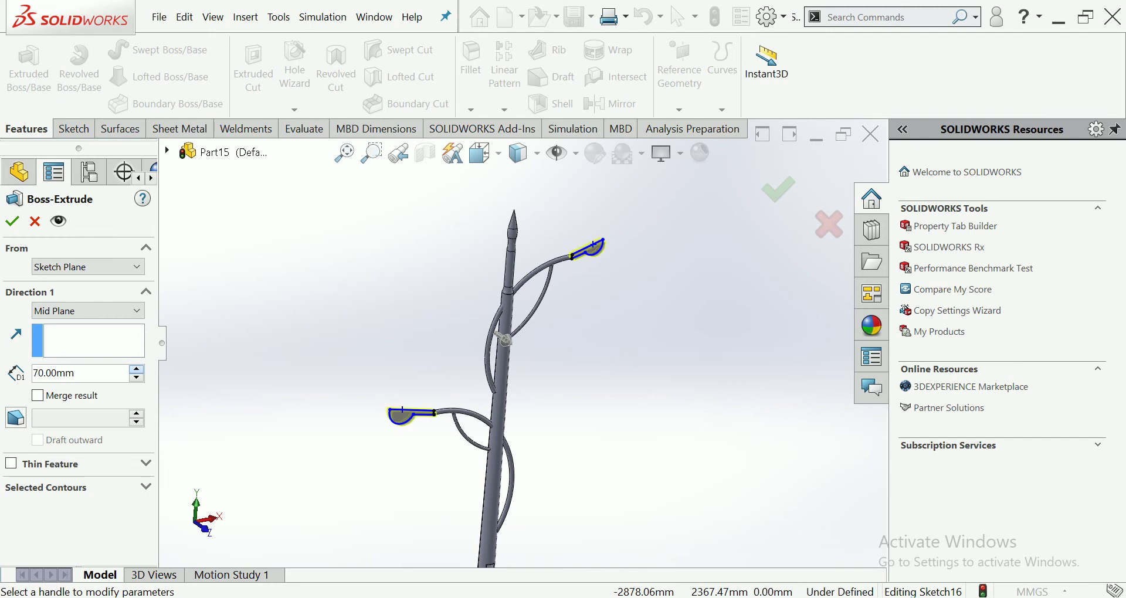
pyautogui.moveTo(504, 339); pyautogui.dragTo(517, 387, button='middle')
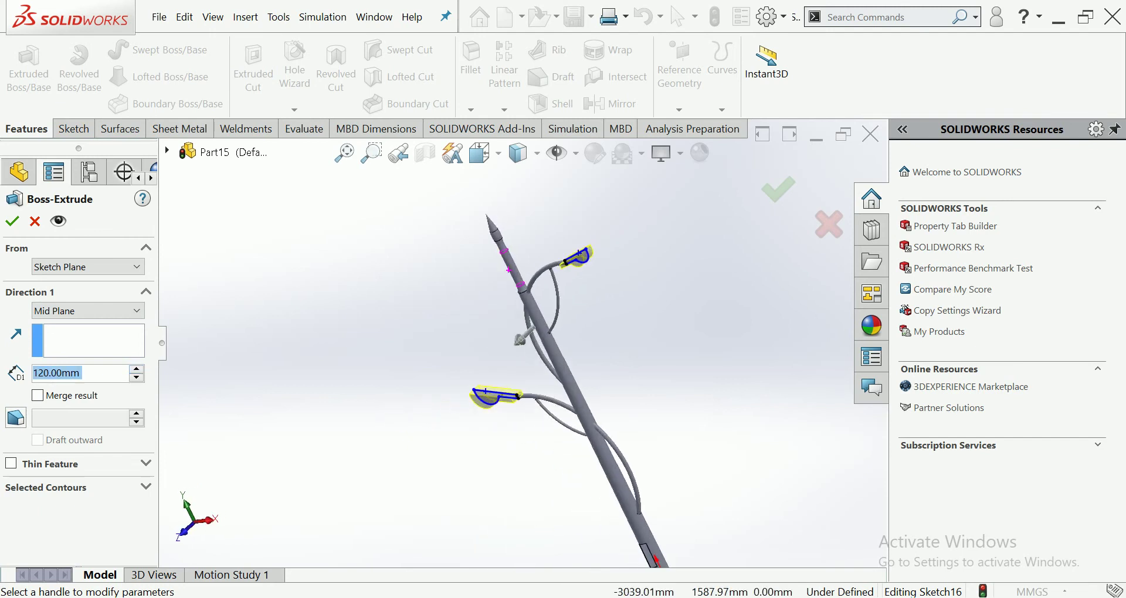
pyautogui.scroll(-5, 516, 387)
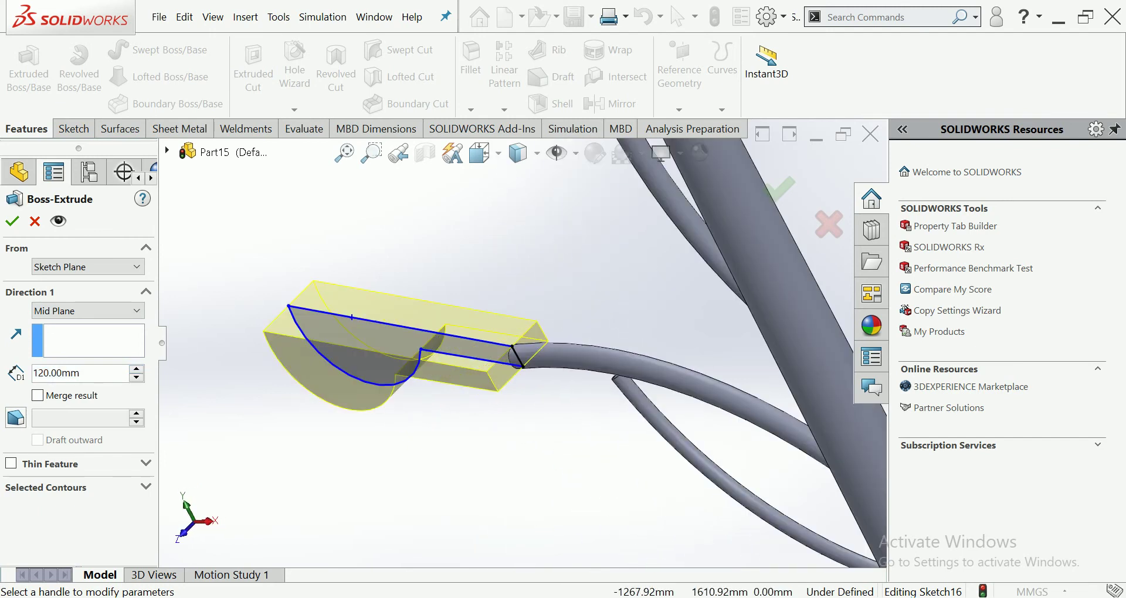
pyautogui.scroll(-1, 81, 373)
pyautogui.scroll(-1, 81, 373)
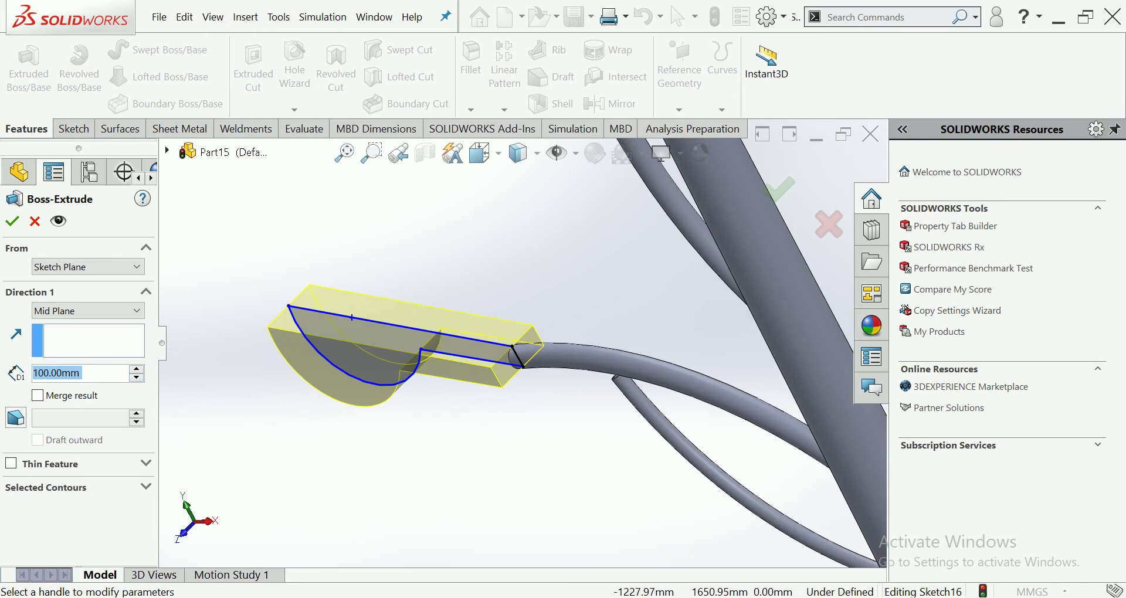
pyautogui.press('Return')
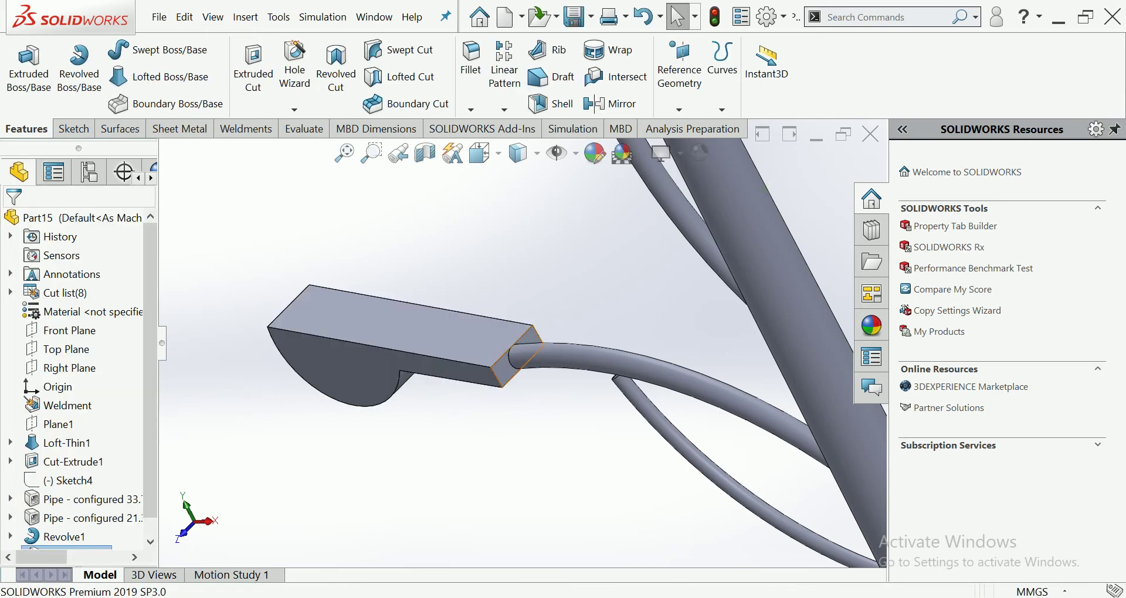
pyautogui.click(498, 380)
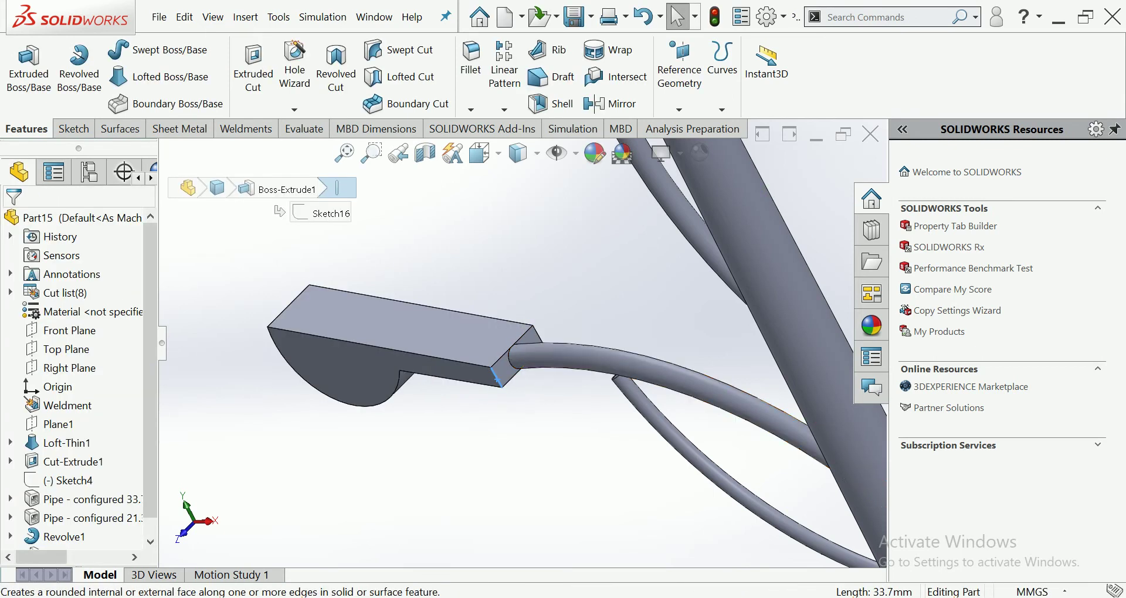
# Step: Round the lower lamp head's neck edges at the arm with a 30 mm fillet
pyautogui.click(471, 58)
pyautogui.click(516, 352)
pyautogui.press('f')
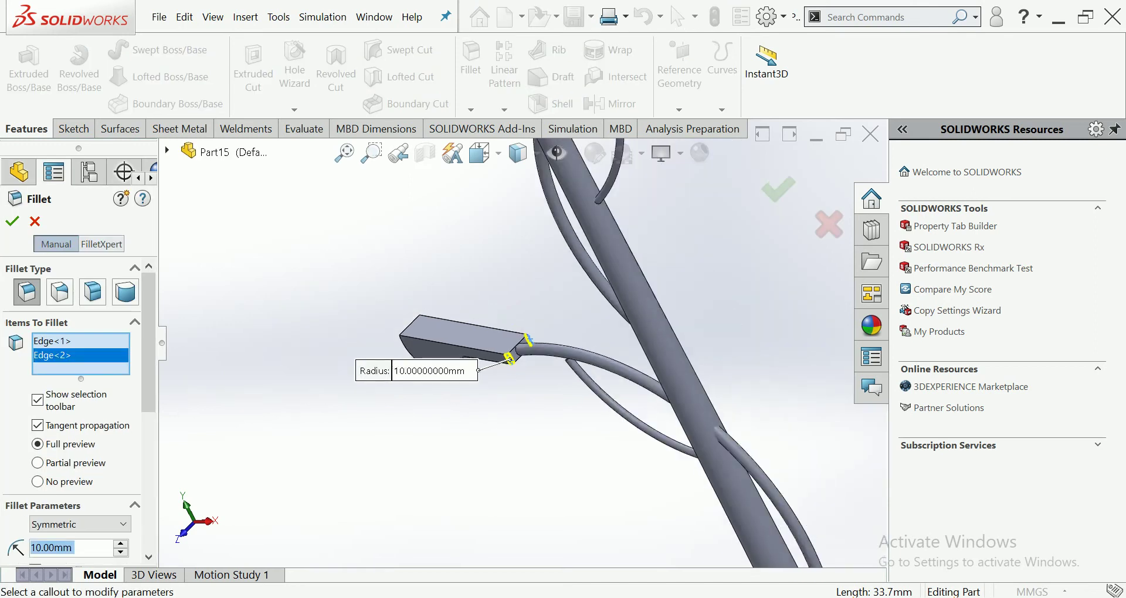
pyautogui.scroll(-2, 546, 278)
pyautogui.scroll(-3, 546, 278)
pyautogui.scroll(-4, 546, 278)
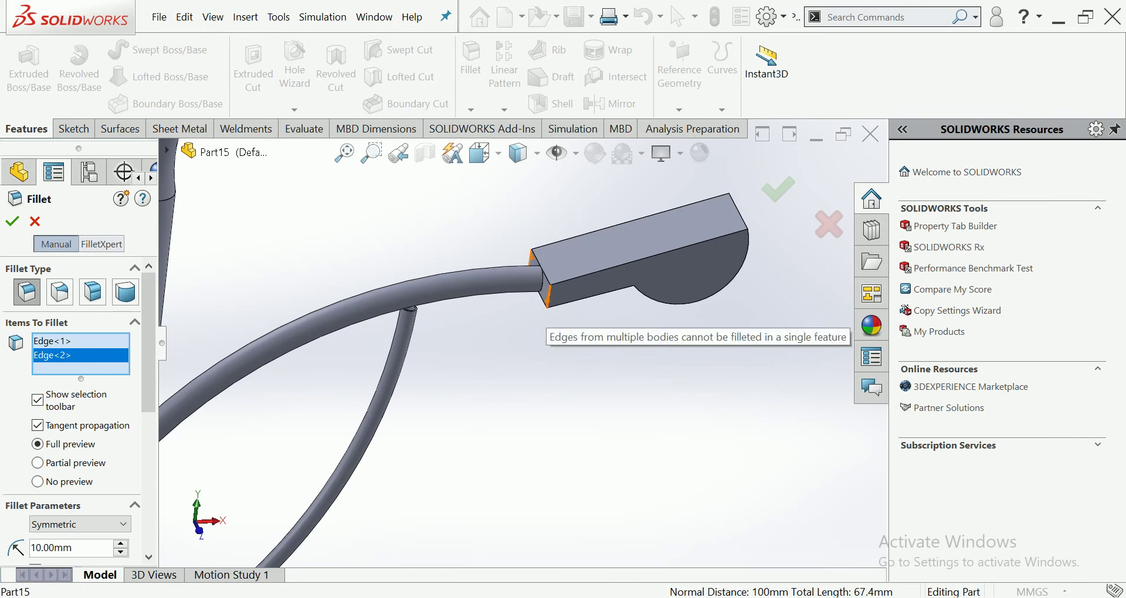
pyautogui.scroll(3, 528, 334)
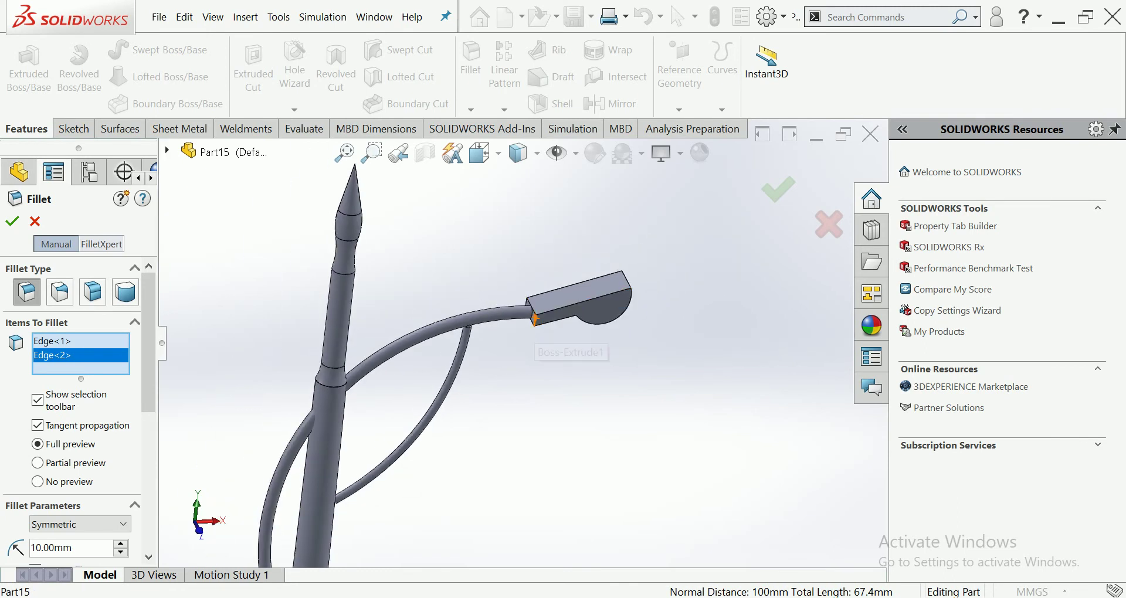
pyautogui.scroll(3, 525, 343)
pyautogui.scroll(-1, 317, 500)
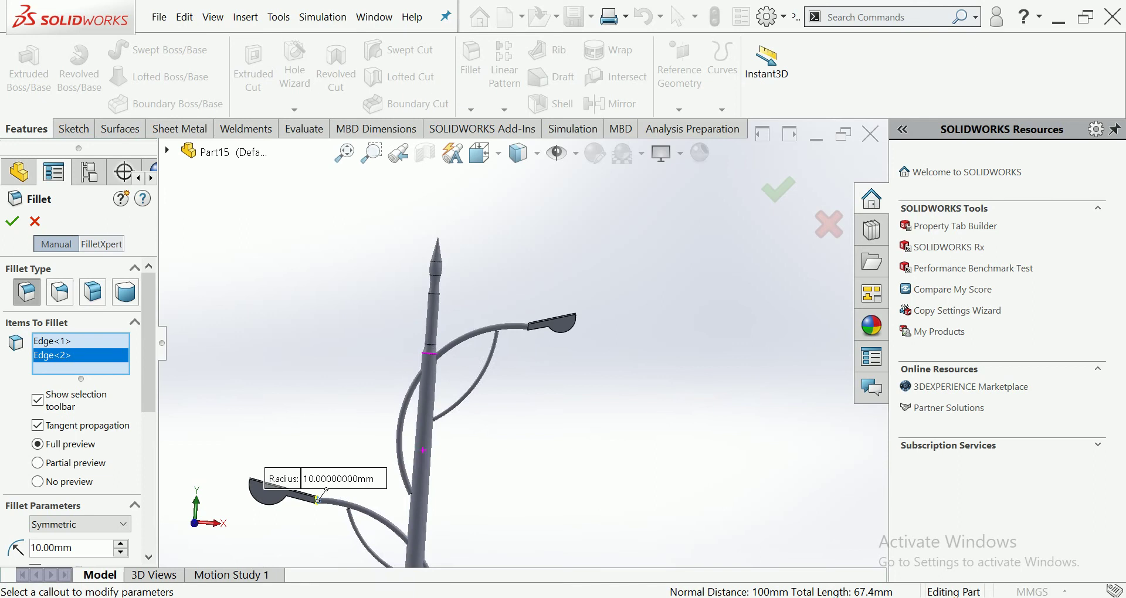
pyautogui.scroll(-2, 316, 499)
pyautogui.scroll(-2, 316, 500)
pyautogui.scroll(-2, 317, 504)
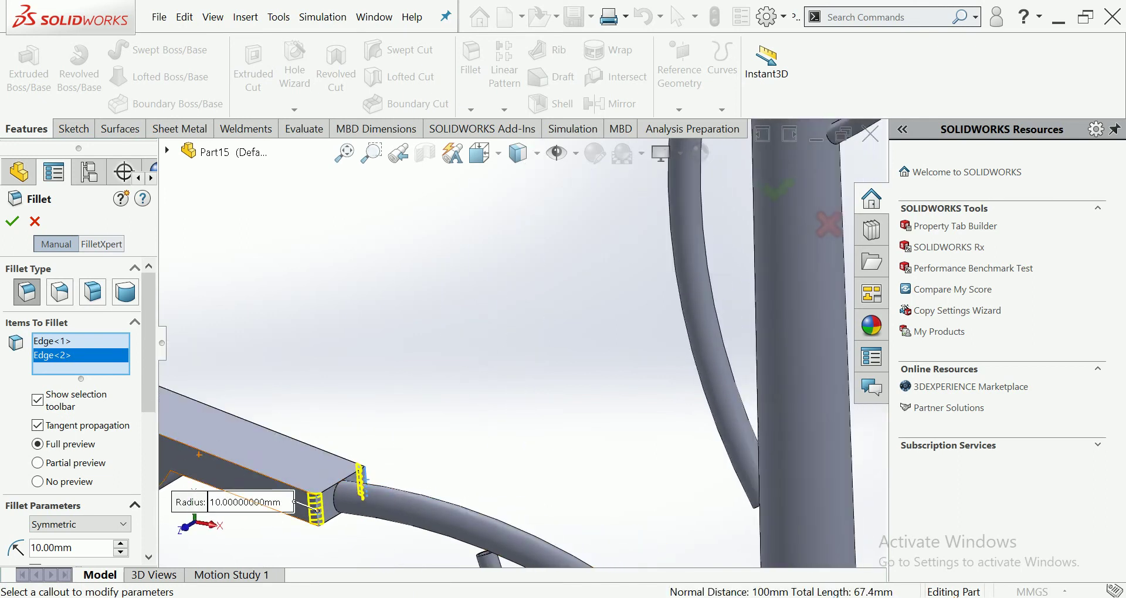
pyautogui.click(120, 544)
pyautogui.click(120, 543)
pyautogui.moveTo(410, 352); pyautogui.dragTo(351, 352, button='middle')
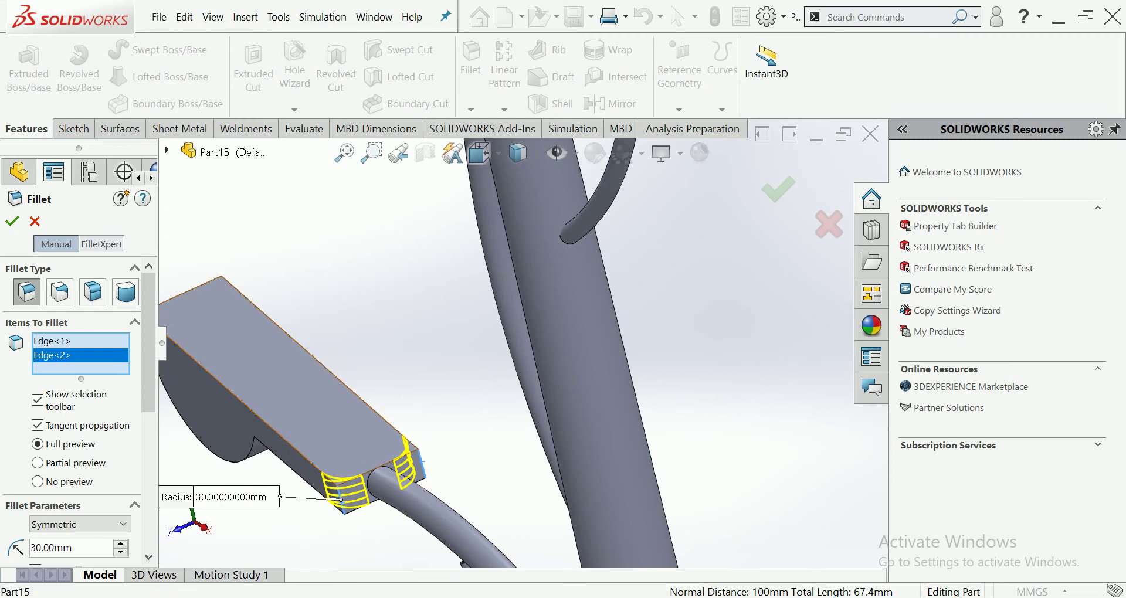
pyautogui.press('Return')
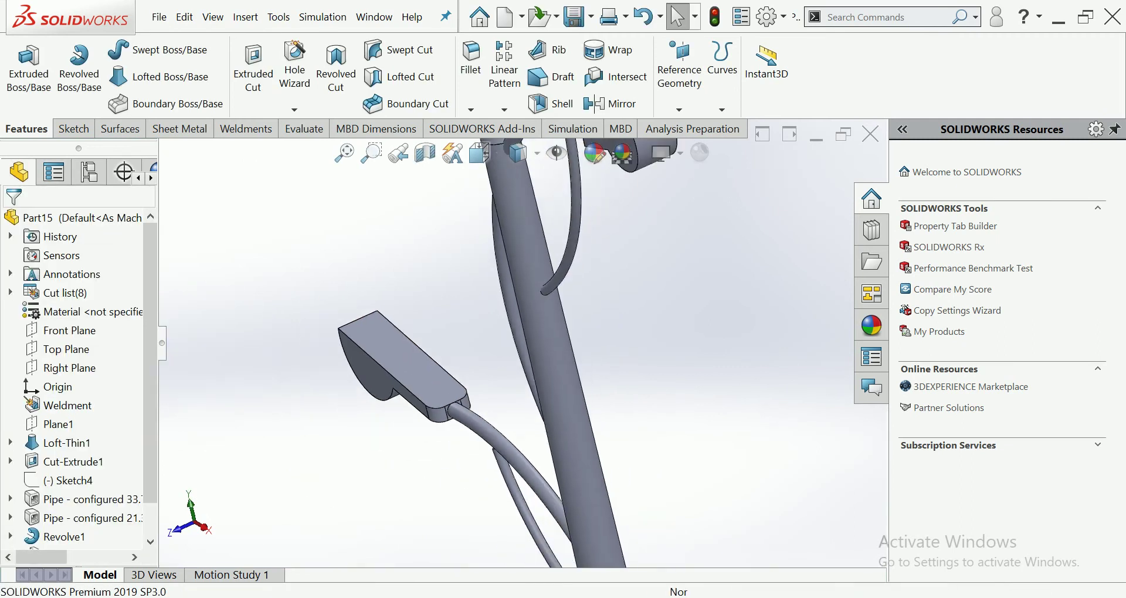
# Step: Fillet both neck edges of the upper lamp head at 30 mm, creating Fillet2
pyautogui.scroll(-6, 642, 167)
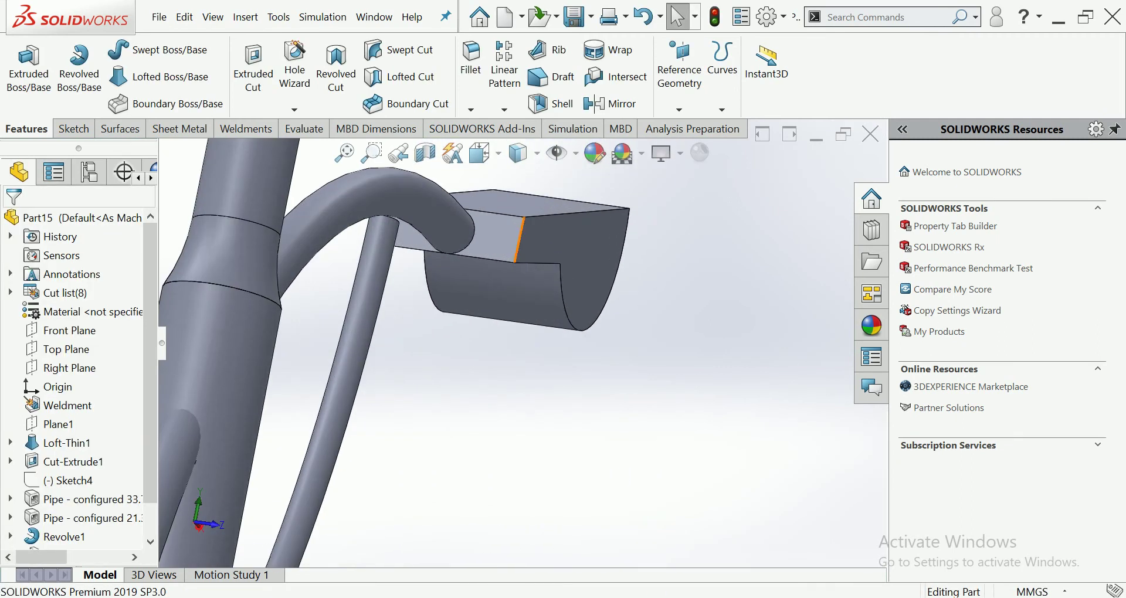
pyautogui.click(518, 238)
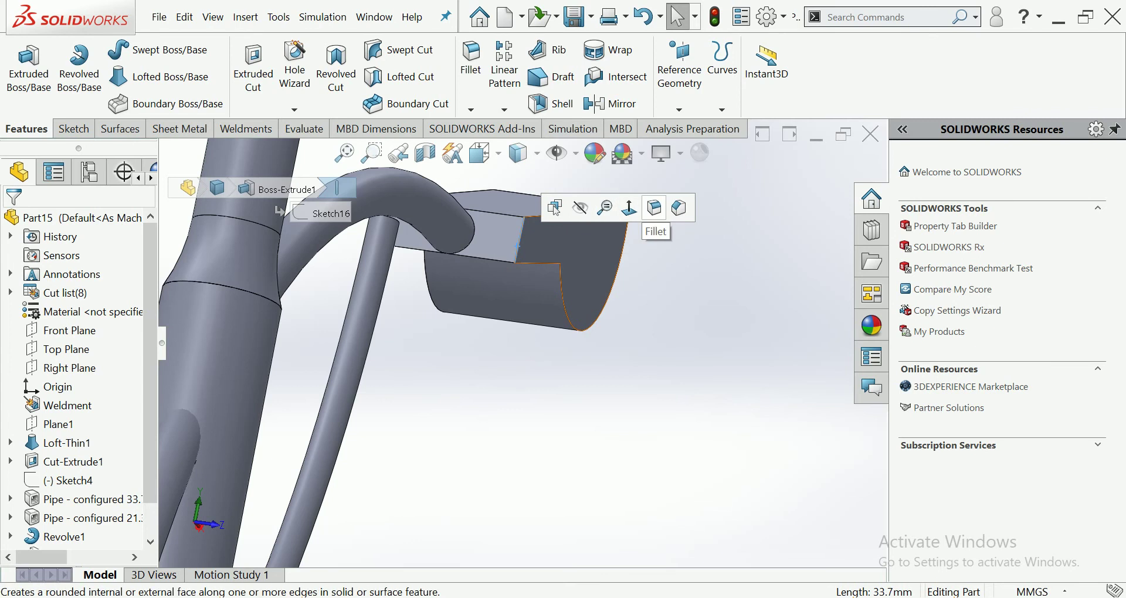
pyautogui.press('Return')
pyautogui.moveTo(516, 246); pyautogui.dragTo(622, 399, button='middle')
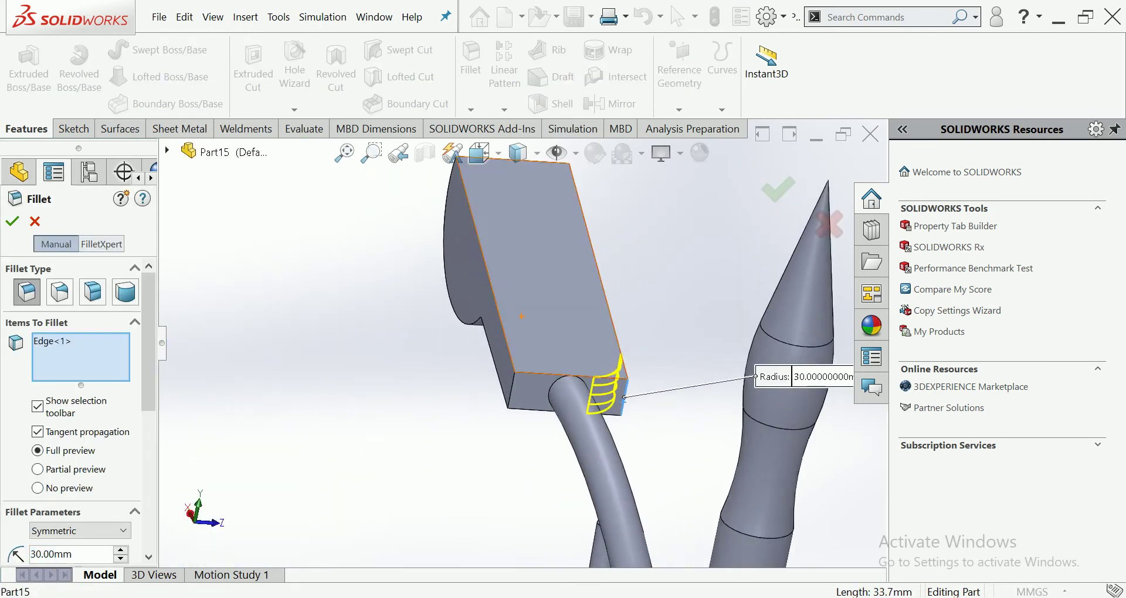
pyautogui.click(509, 389)
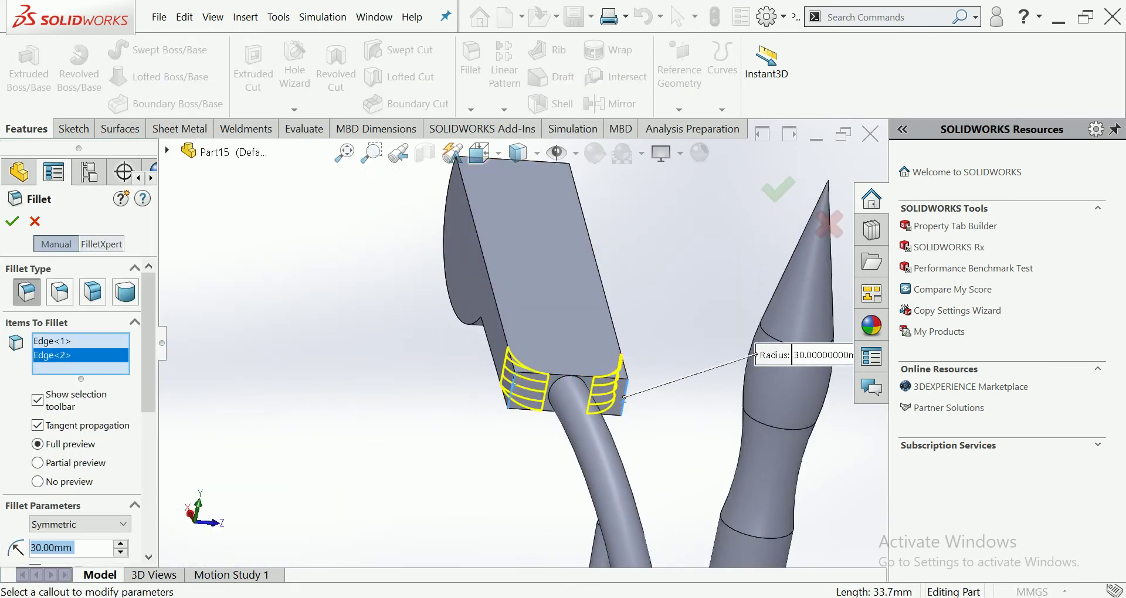
pyautogui.click(13, 222)
pyautogui.scroll(-5, 598, 387)
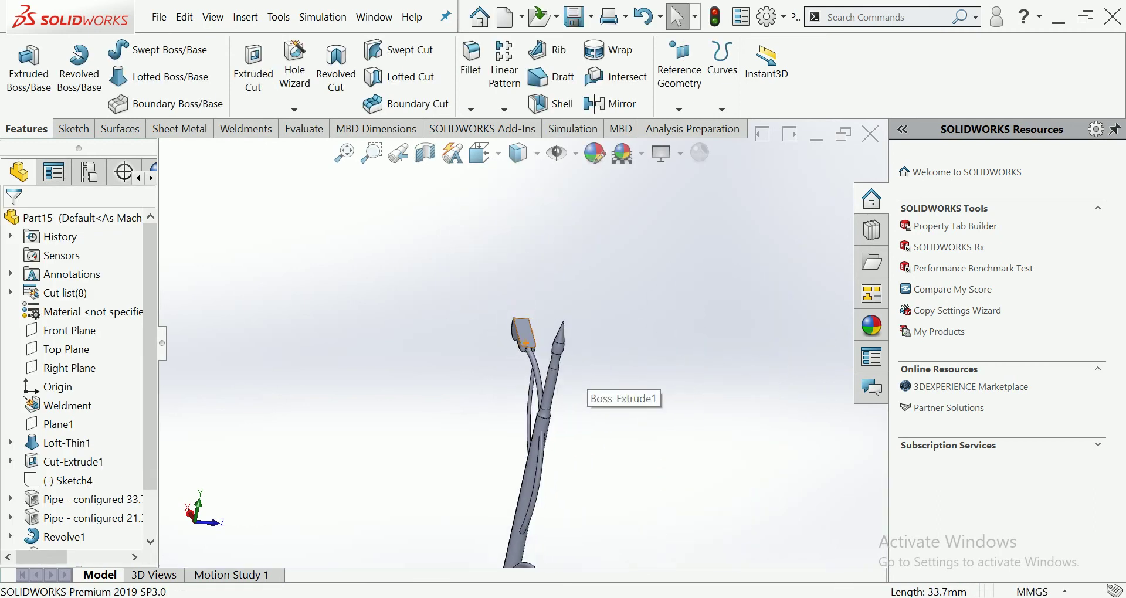
pyautogui.moveTo(560, 338); pyautogui.dragTo(592, 352, button='middle')
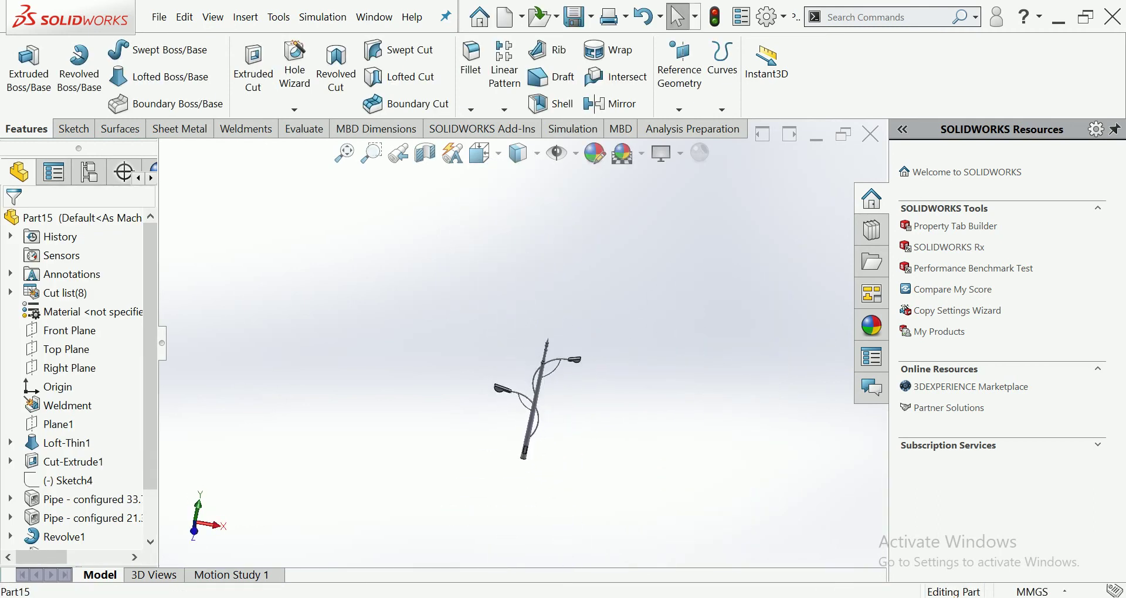
pyautogui.scroll(2, 504, 399)
pyautogui.scroll(2, 594, 399)
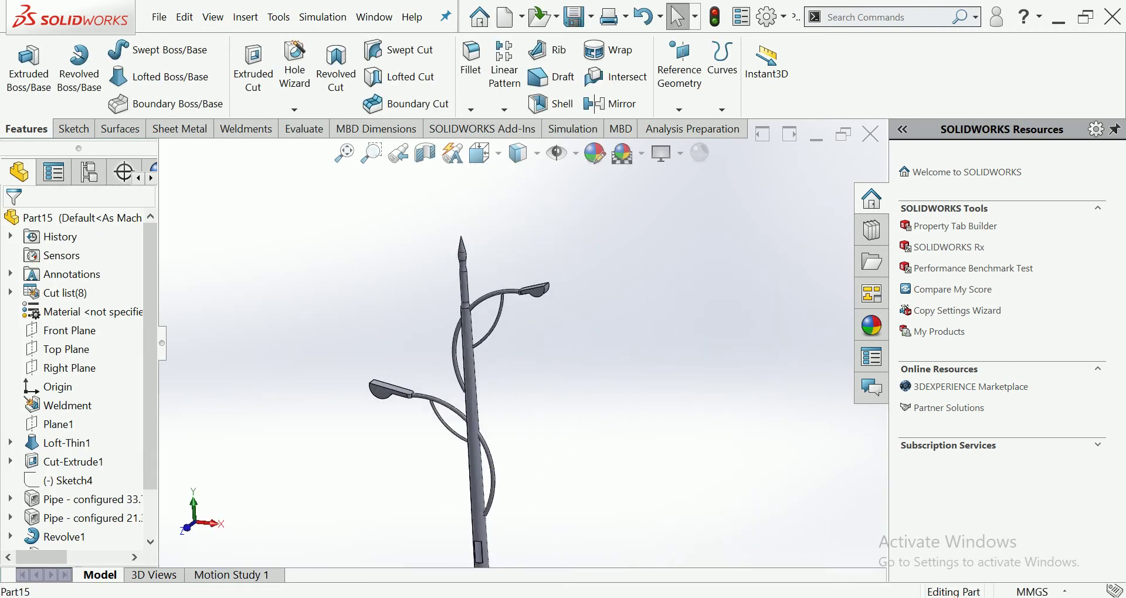
pyautogui.scroll(-1, 76, 381)
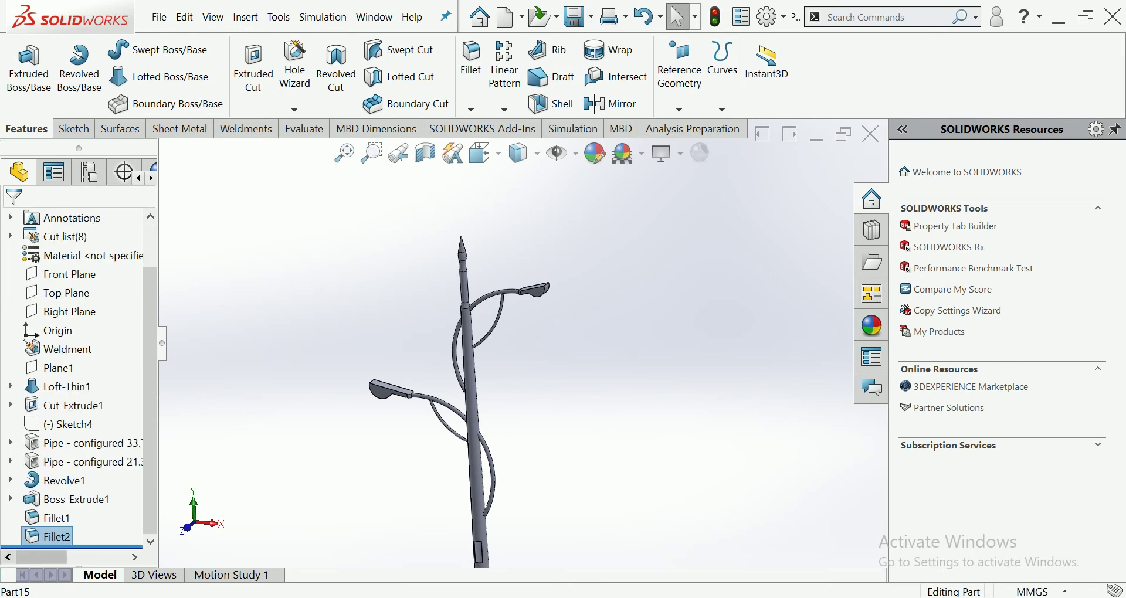
# Step: Give both lamp heads and their fillets a yellow Neon Tube appearance
pyautogui.click(56, 536)
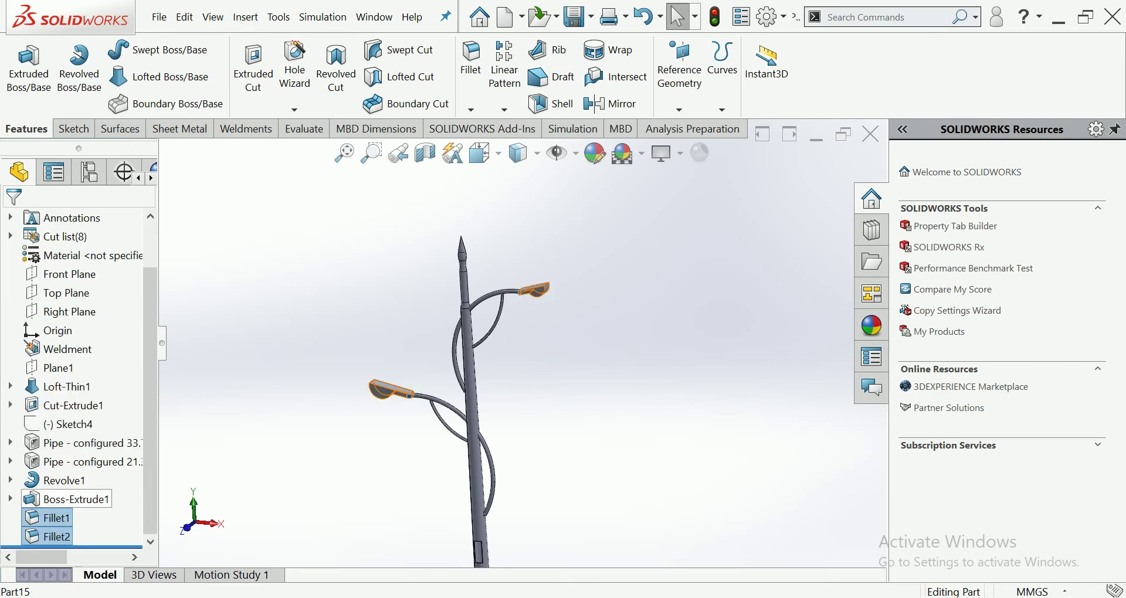
pyautogui.keyDown('ctrl'); pyautogui.click(76, 500); pyautogui.keyUp('ctrl')
pyautogui.click(872, 325)
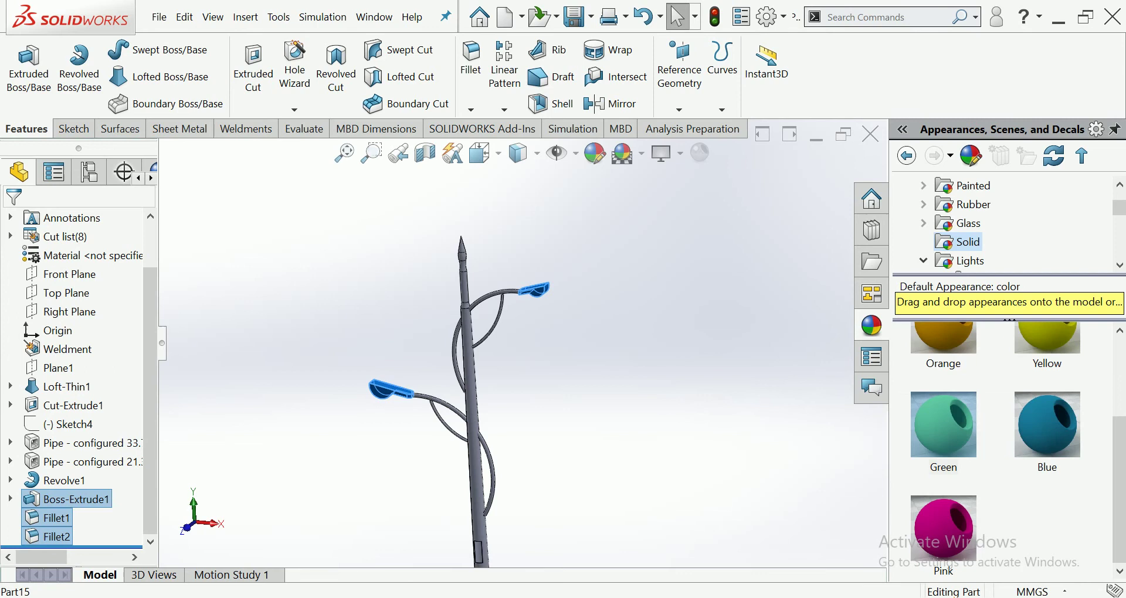
pyautogui.scroll(1, 961, 223)
pyautogui.scroll(-3, 962, 223)
pyautogui.scroll(2, 961, 223)
pyautogui.scroll(-2, 962, 223)
pyautogui.click(924, 223)
pyautogui.scroll(1, 991, 234)
pyautogui.scroll(1, 991, 235)
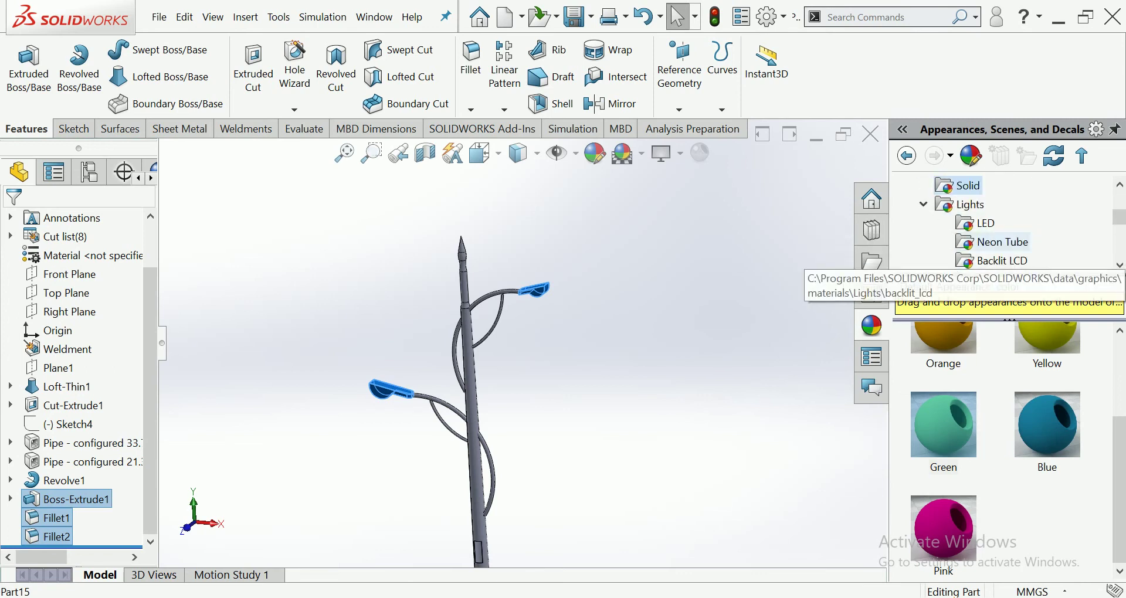
pyautogui.click(997, 241)
pyautogui.moveTo(1046, 460); pyautogui.dragTo(390, 389)
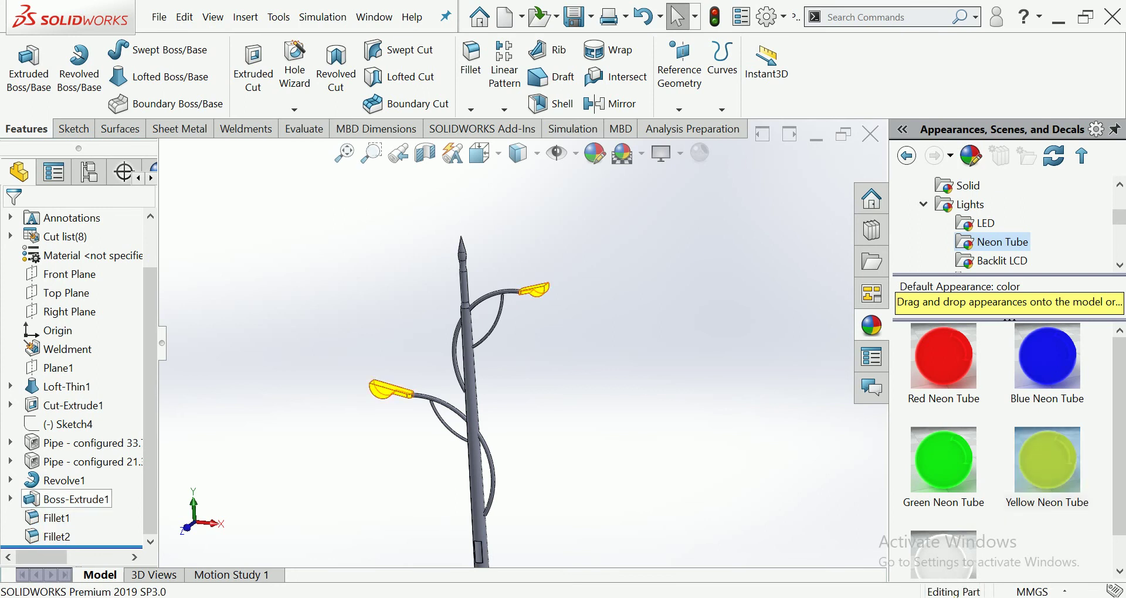
# Step: Colour the larger curved arm pipes (Pipe 33.7) solid green
pyautogui.click(76, 442)
pyautogui.scroll(-2, 530, 337)
pyautogui.scroll(-3, 530, 336)
pyautogui.scroll(-3, 530, 337)
pyautogui.scroll(-2, 530, 337)
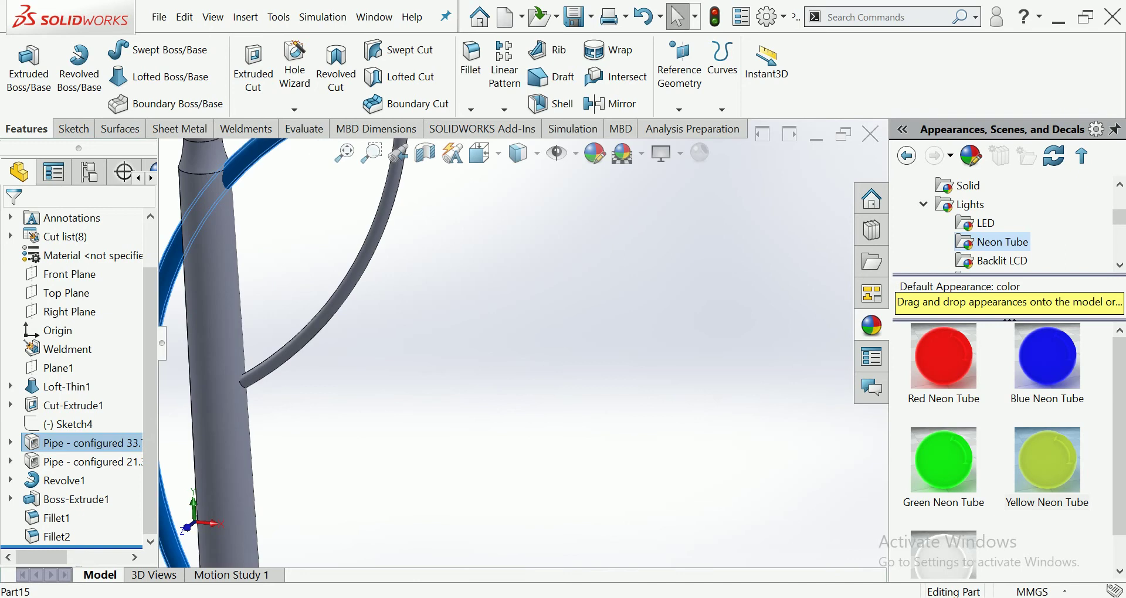
pyautogui.scroll(3, 1006, 223)
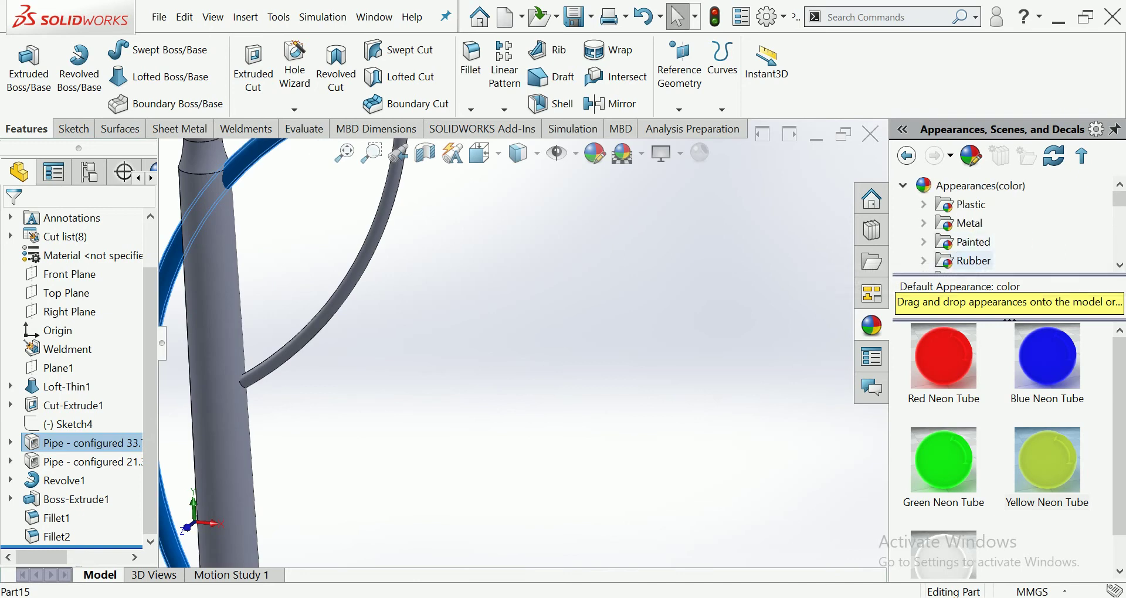
pyautogui.scroll(-3, 974, 242)
pyautogui.click(960, 185)
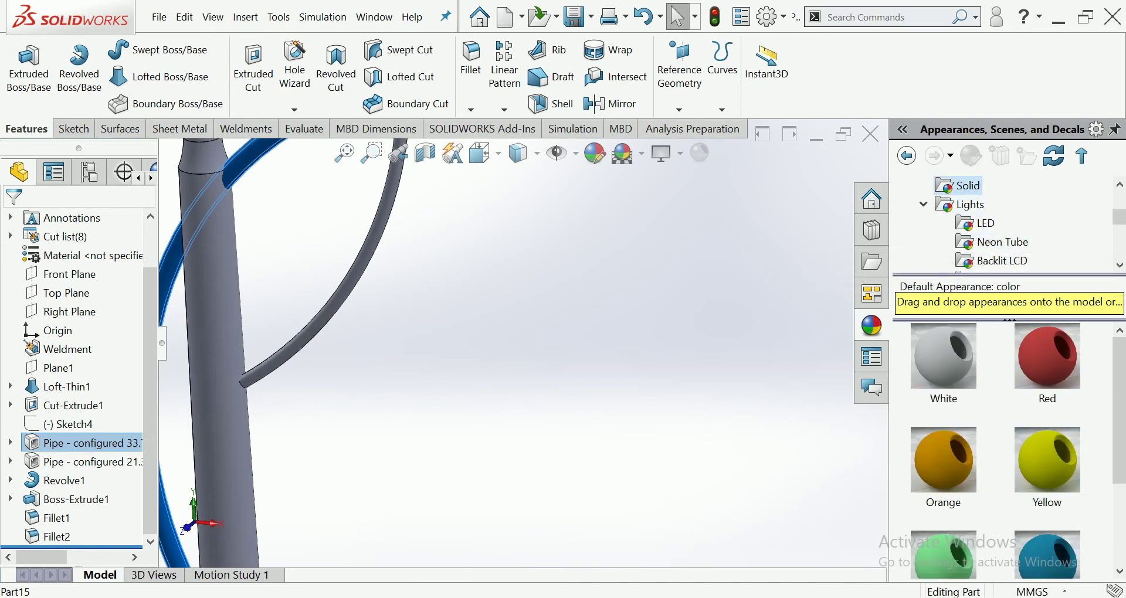
pyautogui.scroll(-2, 1003, 446)
pyautogui.moveTo(943, 424); pyautogui.dragTo(175, 498)
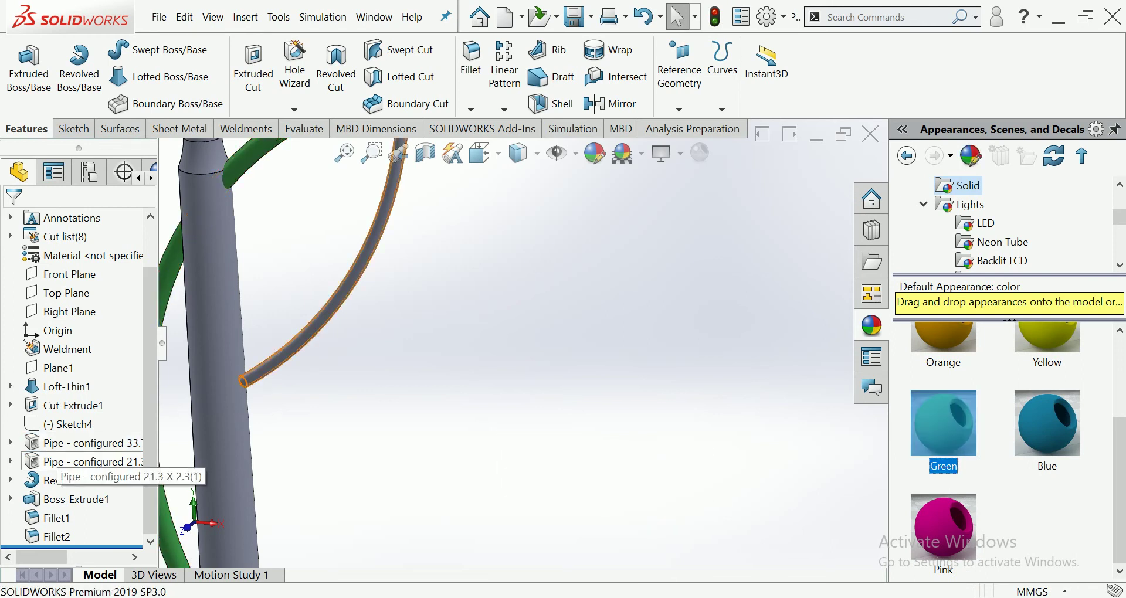
# Step: Colour the thinner inner arc pipes (Pipe 21.3) blue
pyautogui.click(88, 461)
pyautogui.click(1047, 423)
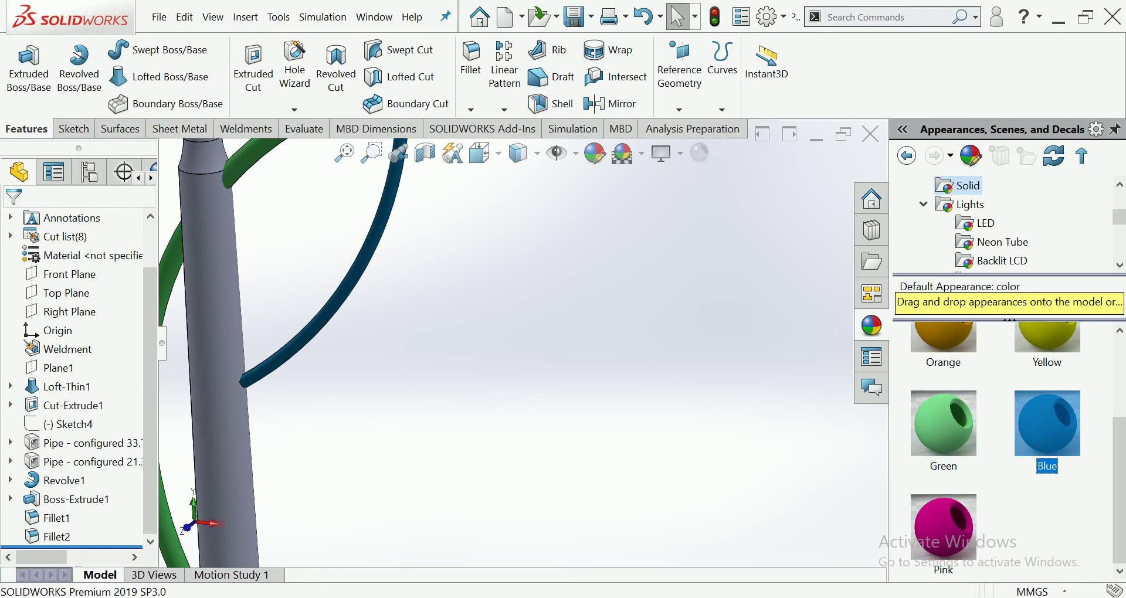
pyautogui.click(235, 405)
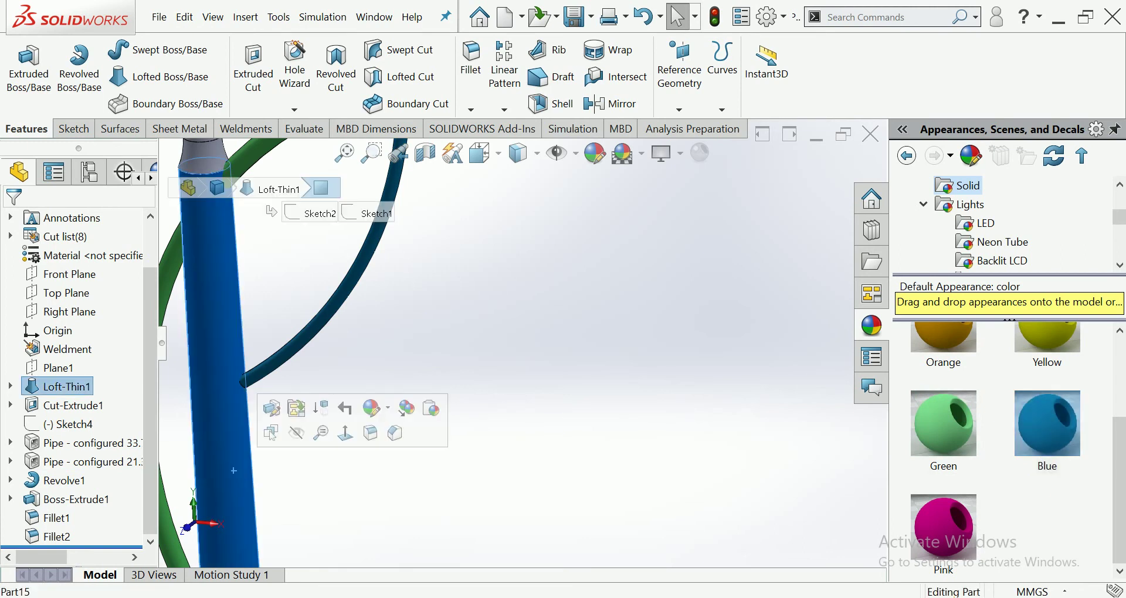
# Step: Make the main pole tube orange and recolour the thinner inner arcs yellow
pyautogui.scroll(2, 995, 451)
pyautogui.moveTo(943, 460); pyautogui.dragTo(223, 496)
pyautogui.scroll(4, 556, 336)
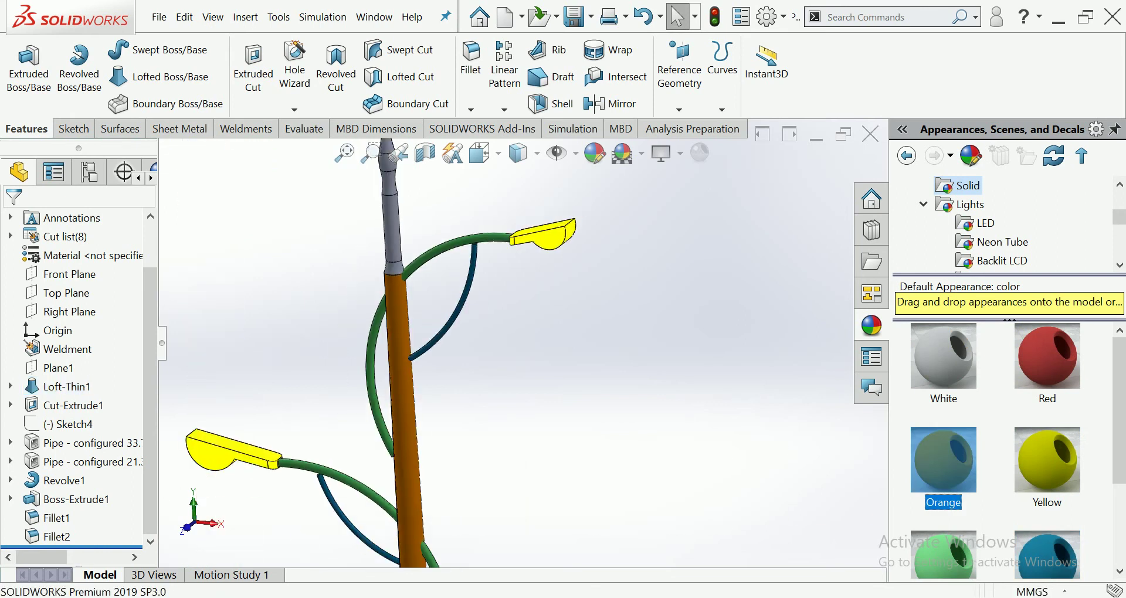
pyautogui.click(70, 461)
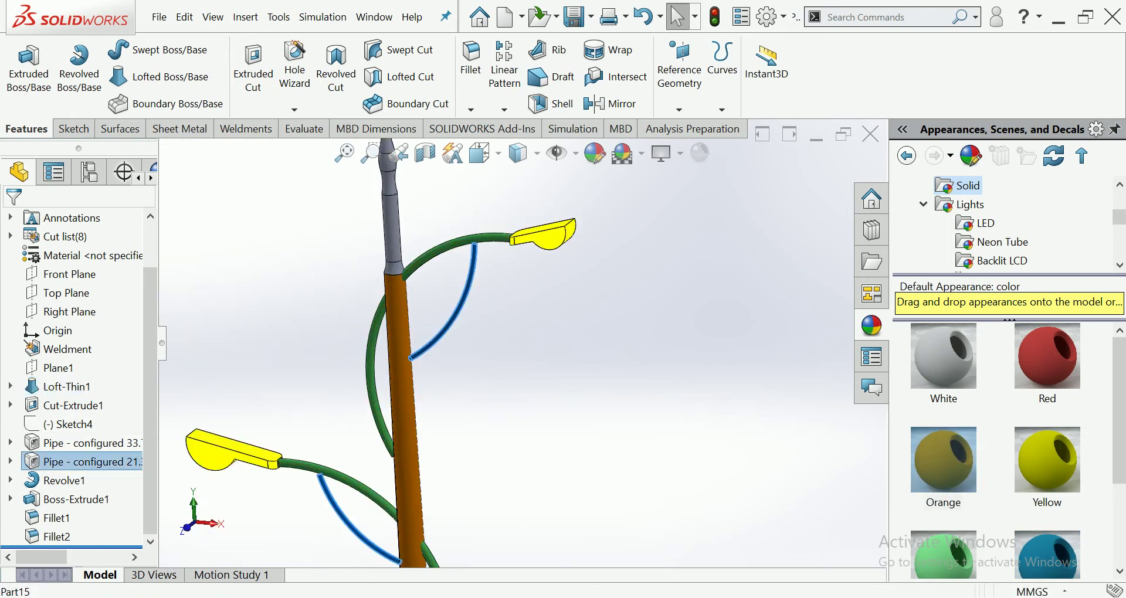
pyautogui.click(1047, 460)
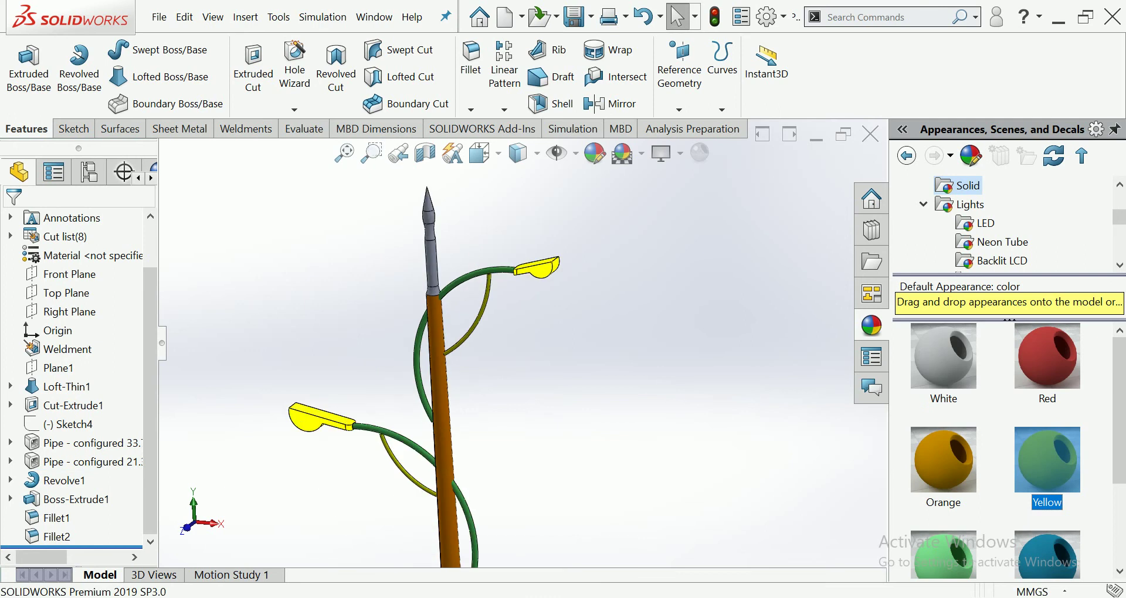
# Step: Colour the tapered upper pole section (Revolve1) red
pyautogui.scroll(-5, 305, 249)
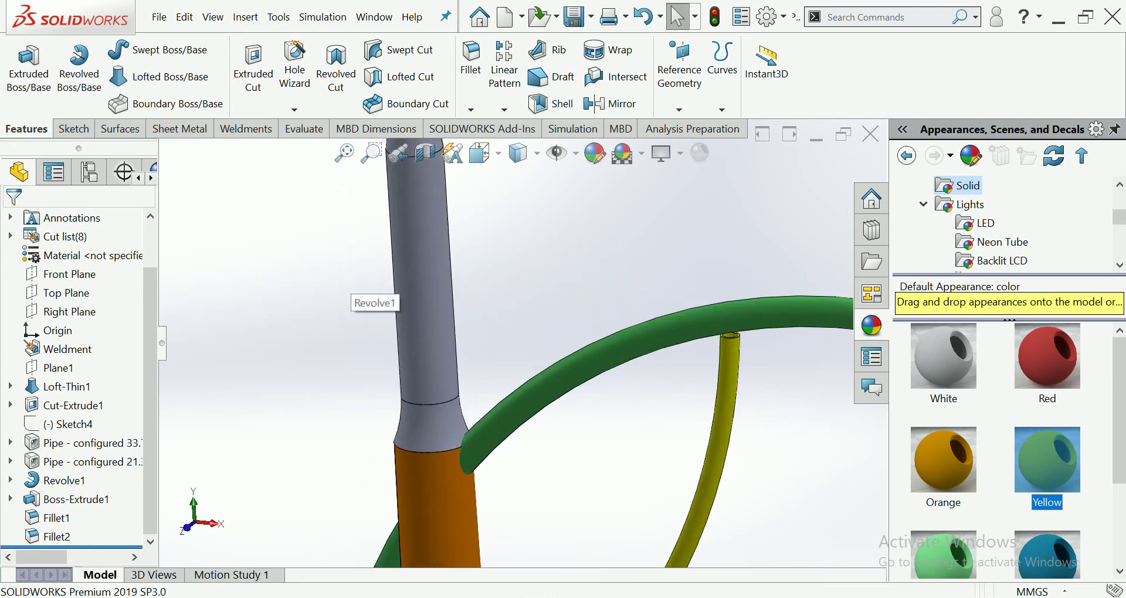
pyautogui.click(422, 310)
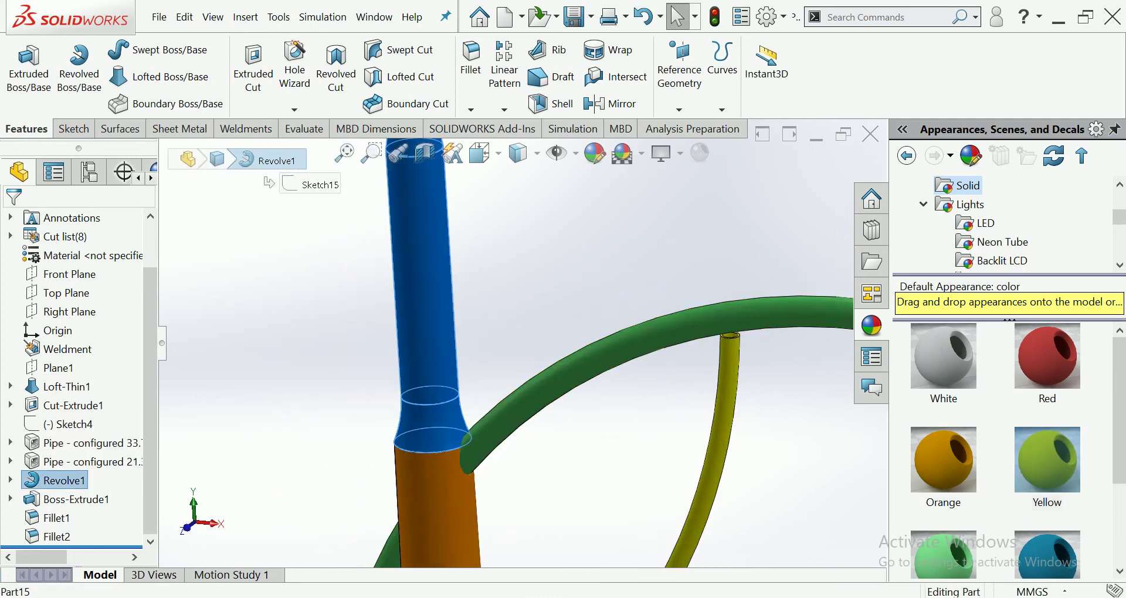
pyautogui.moveTo(1047, 356); pyautogui.dragTo(645, 313)
# Step: Turn the model to the pole's bottom end face and start a sketch there
pyautogui.scroll(5, 645, 314)
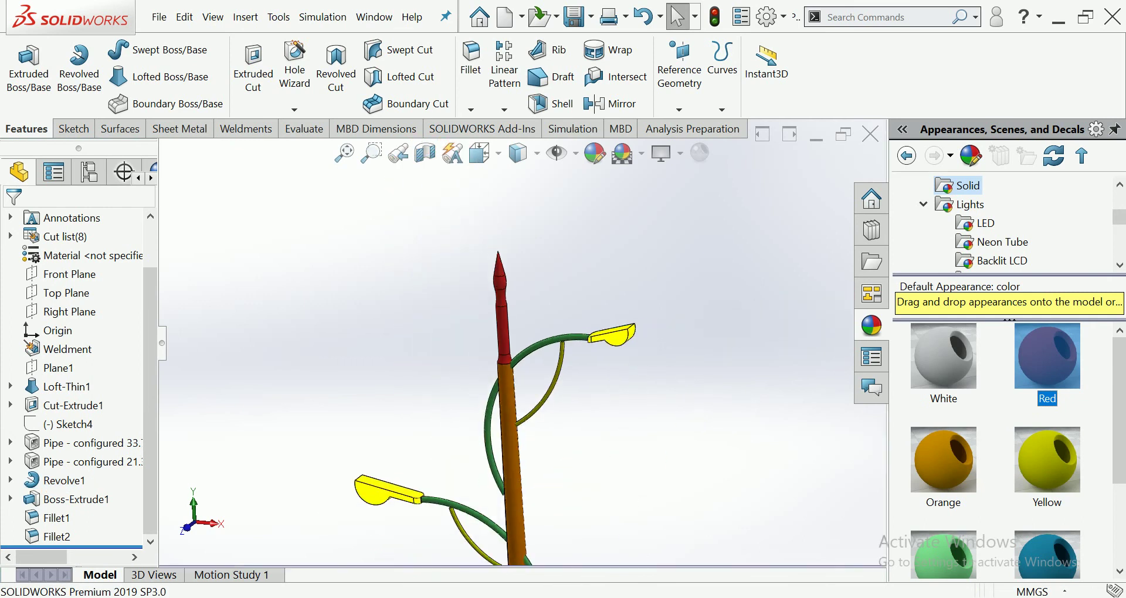
pyautogui.scroll(5, 516, 328)
pyautogui.moveTo(516, 328); pyautogui.dragTo(470, 264, button='middle')
pyautogui.scroll(-5, 440, 293)
pyautogui.scroll(-1, 422, 446)
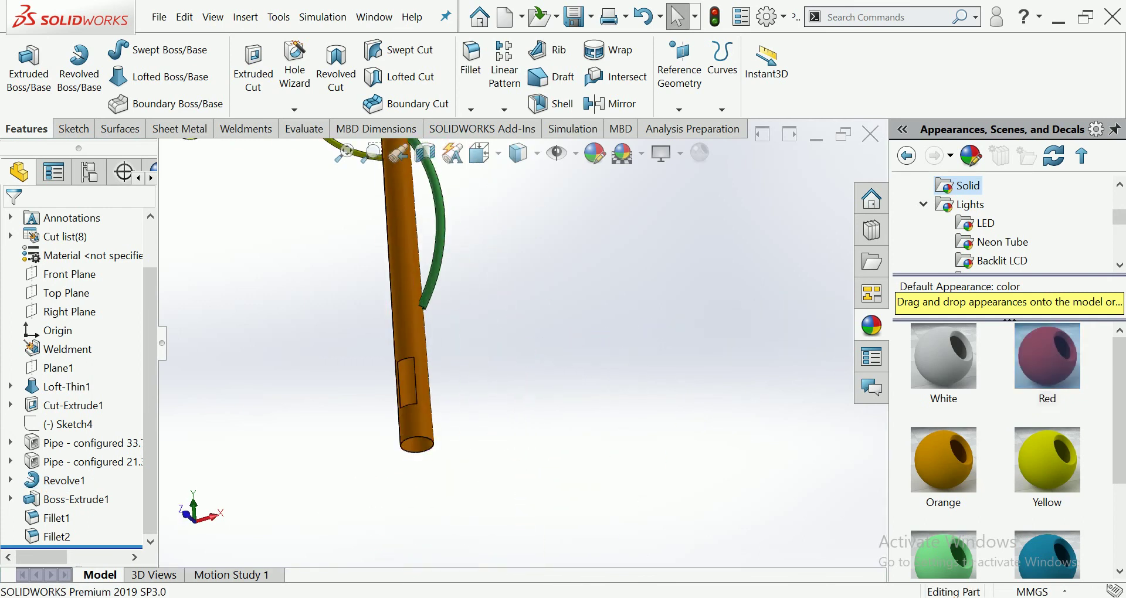
pyautogui.scroll(-2, 422, 446)
pyautogui.scroll(-2, 422, 445)
pyautogui.scroll(-2, 423, 446)
pyautogui.click(555, 335)
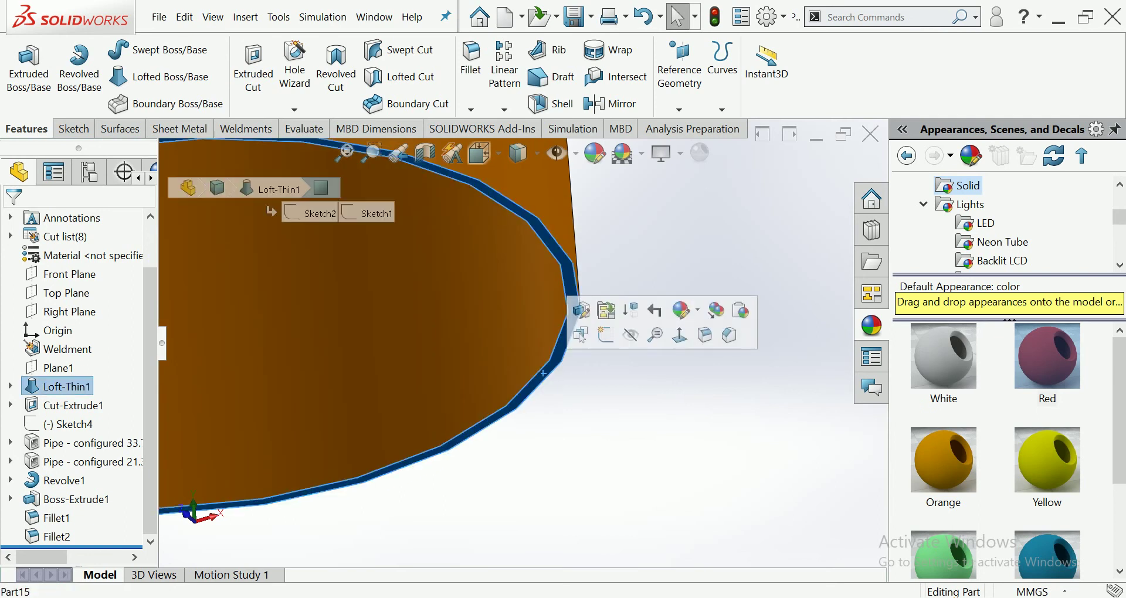
pyautogui.click(615, 337)
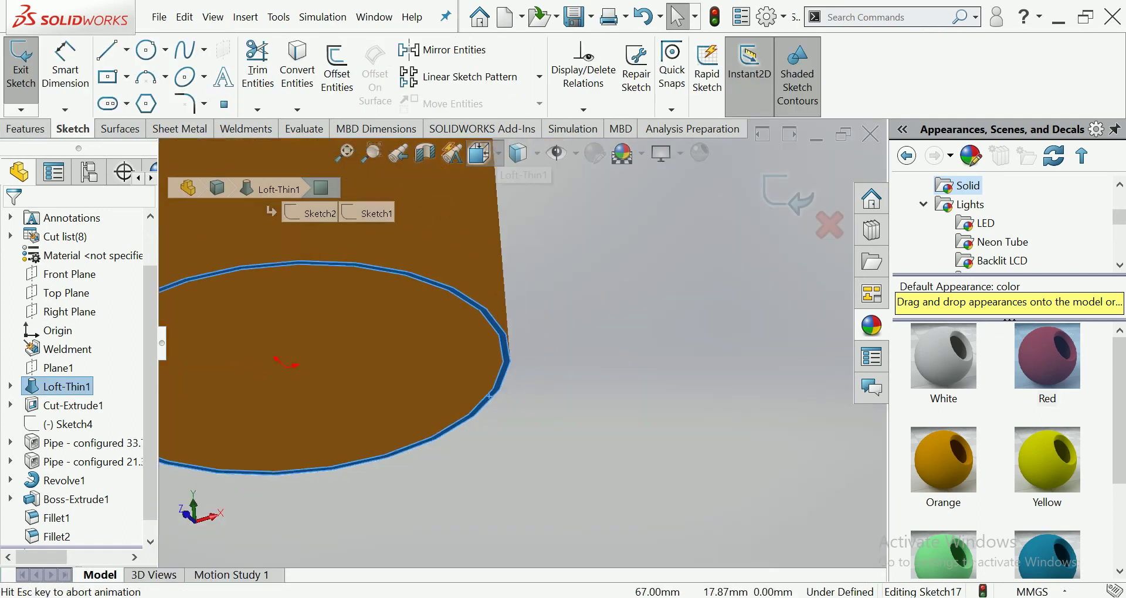
# Step: View the bottom face head-on and draw a centre rectangle on the pole's origin
pyautogui.click(480, 154)
pyautogui.click(592, 266)
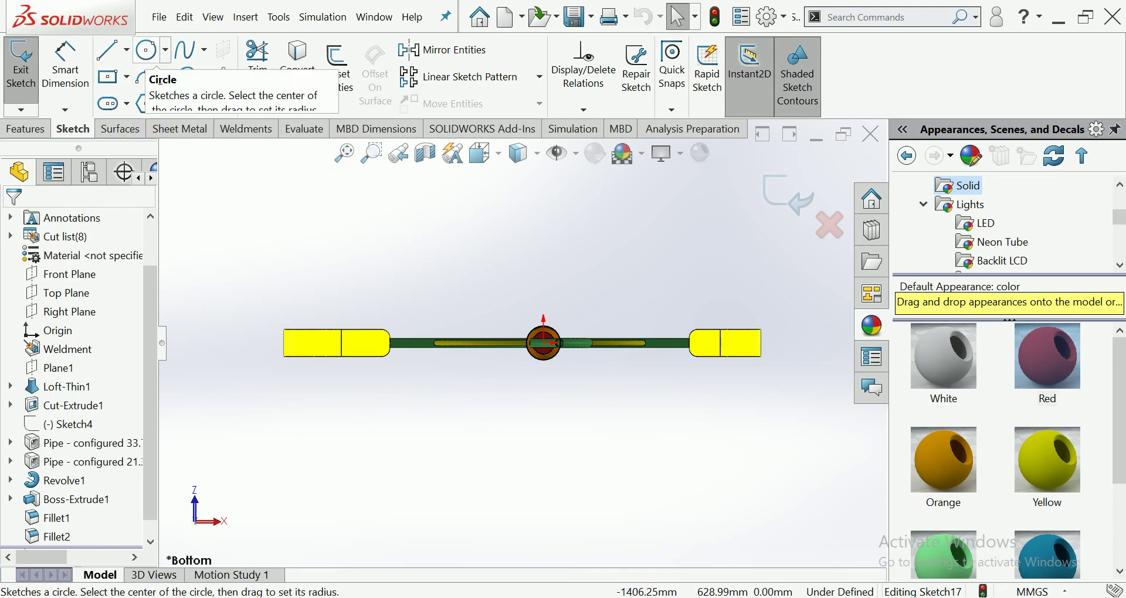
pyautogui.click(107, 77)
pyautogui.scroll(-3, 598, 374)
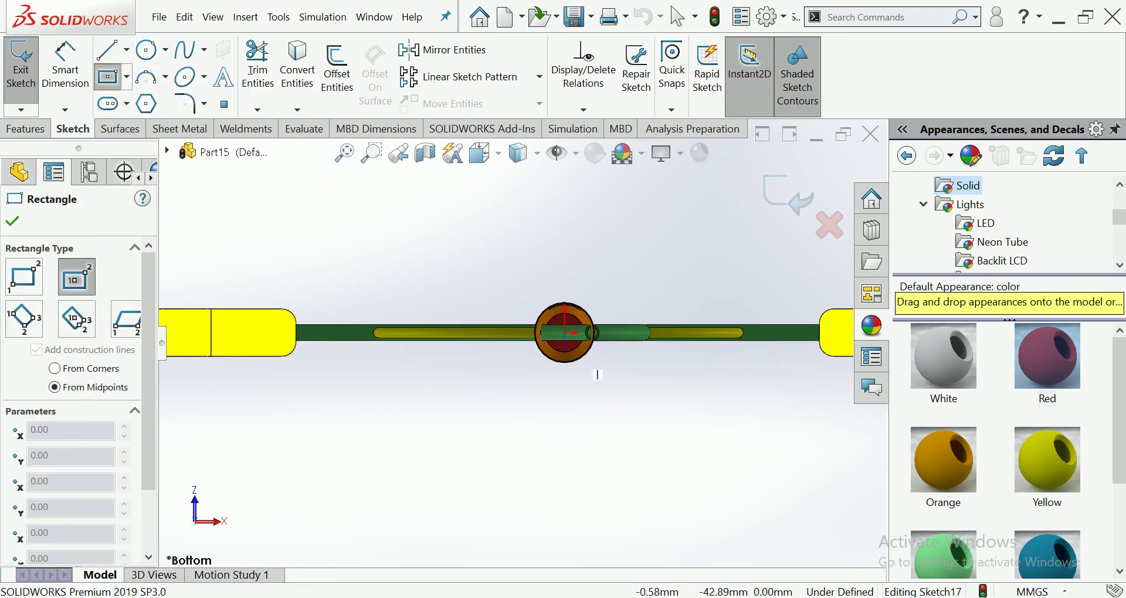
pyautogui.click(565, 333)
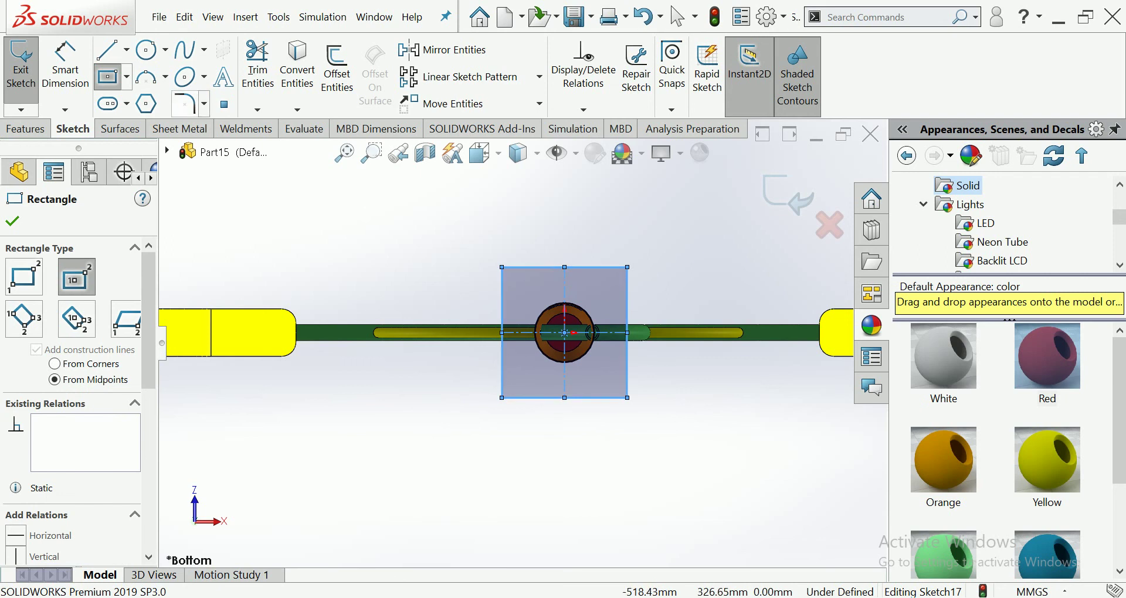
# Step: Dimension the rectangle's height and width to 275 mm each
pyautogui.click(65, 62)
pyautogui.click(502, 351)
pyautogui.click(449, 293)
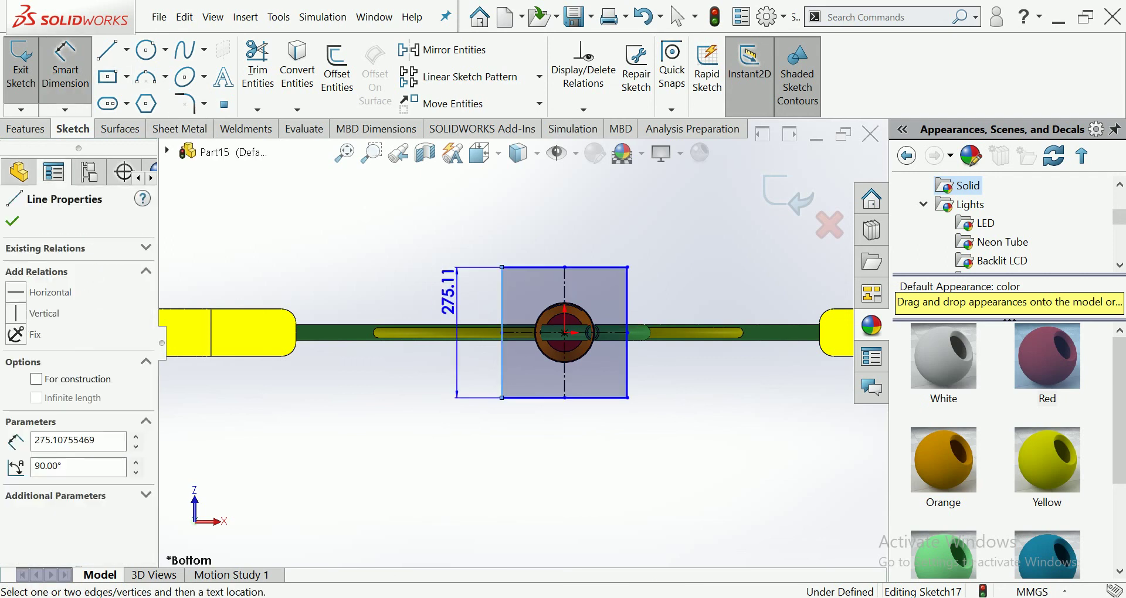
pyautogui.write('275')
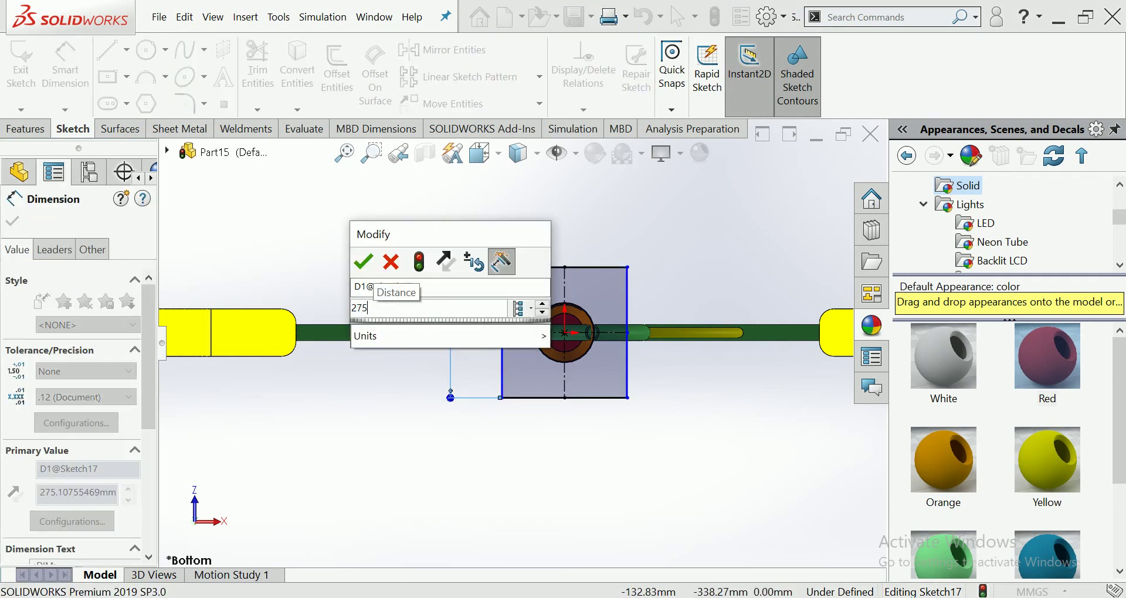
pyautogui.press('Return')
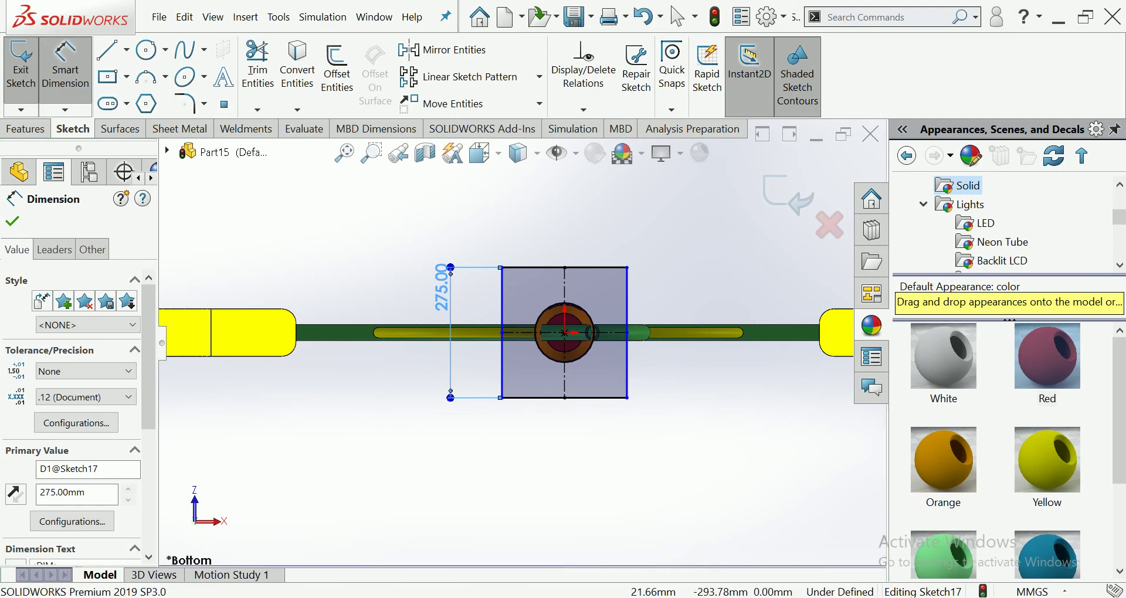
pyautogui.click(565, 398)
pyautogui.click(563, 434)
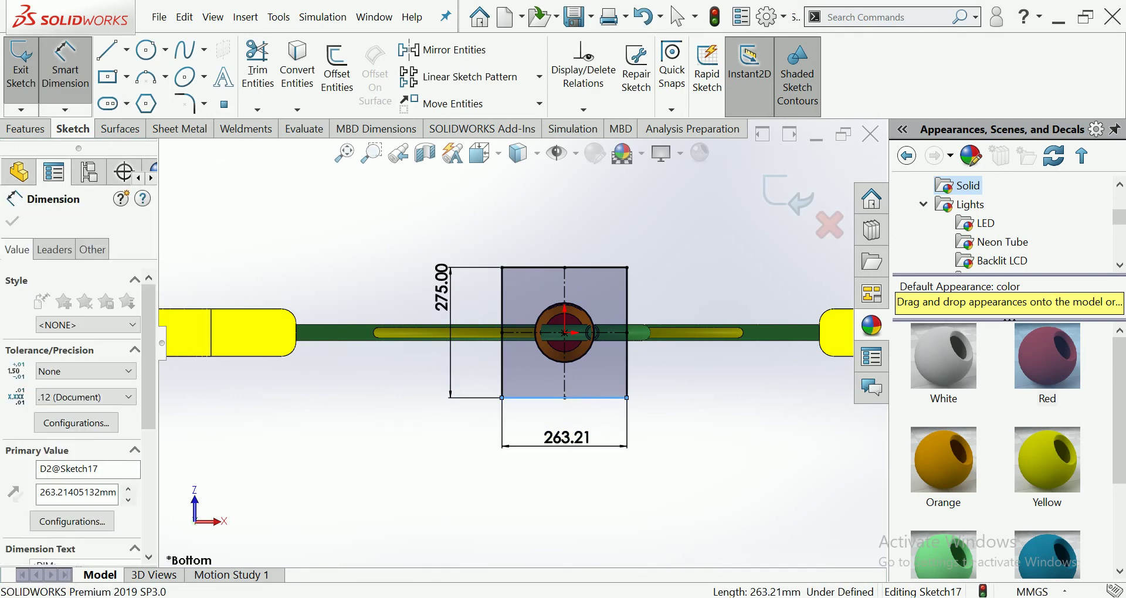
pyautogui.write('275')
pyautogui.press('Return')
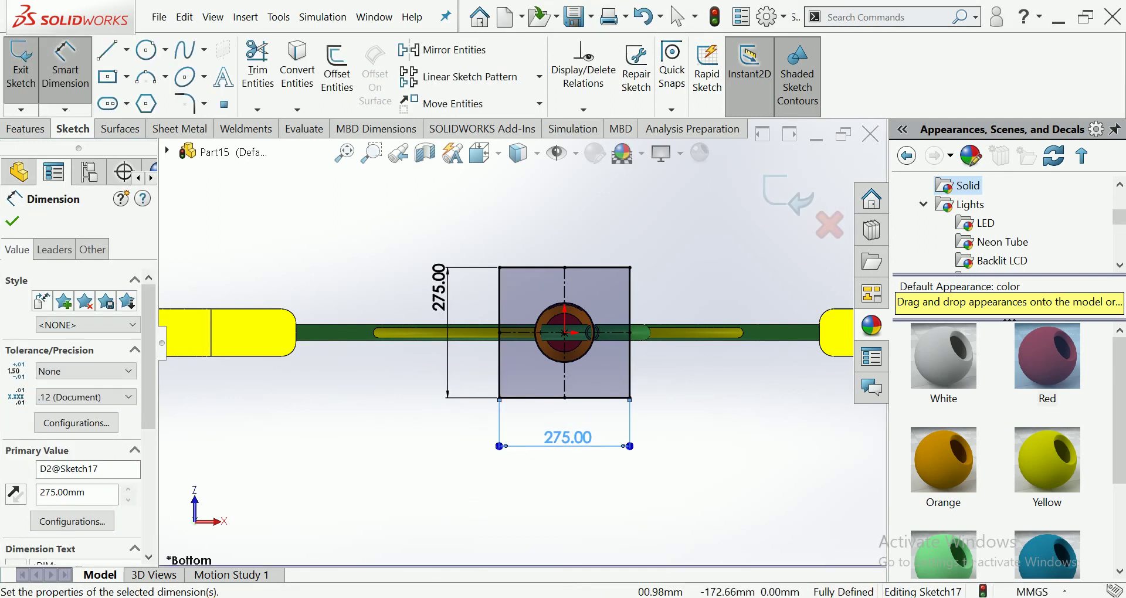
pyautogui.click(146, 50)
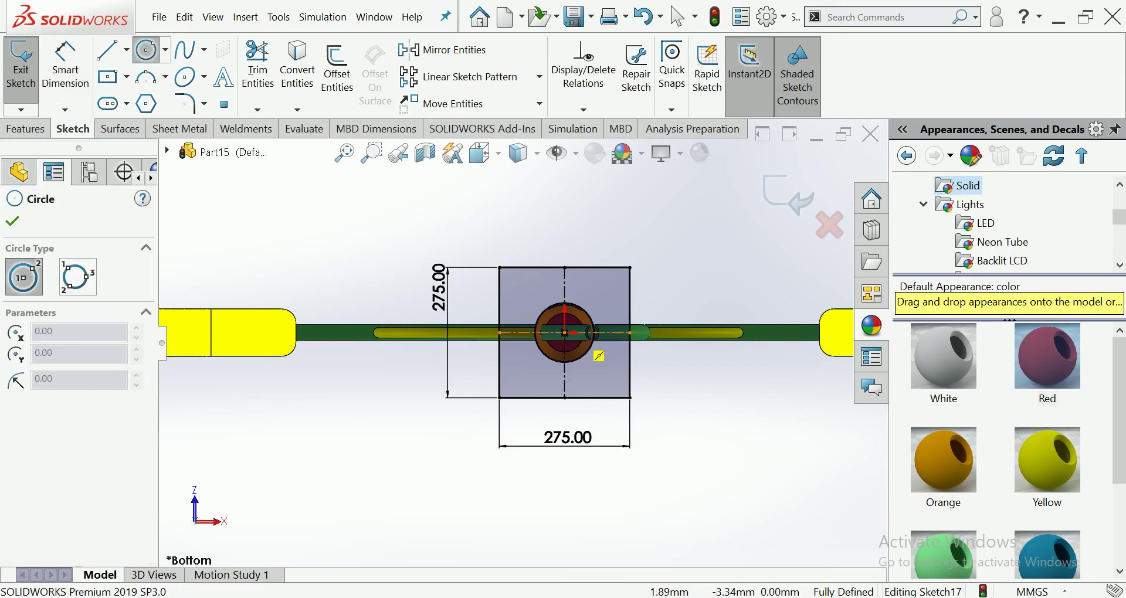
# Step: Add a construction circle inscribed in the square and a diagonal centerline from its centre
pyautogui.click(565, 332)
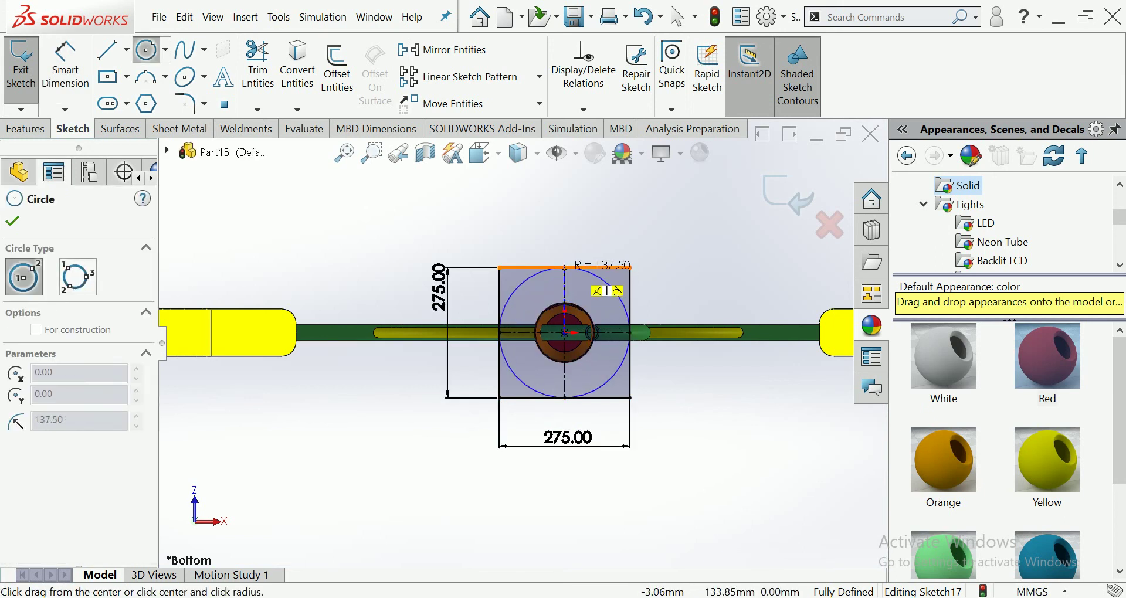
pyautogui.click(565, 268)
pyautogui.click(36, 489)
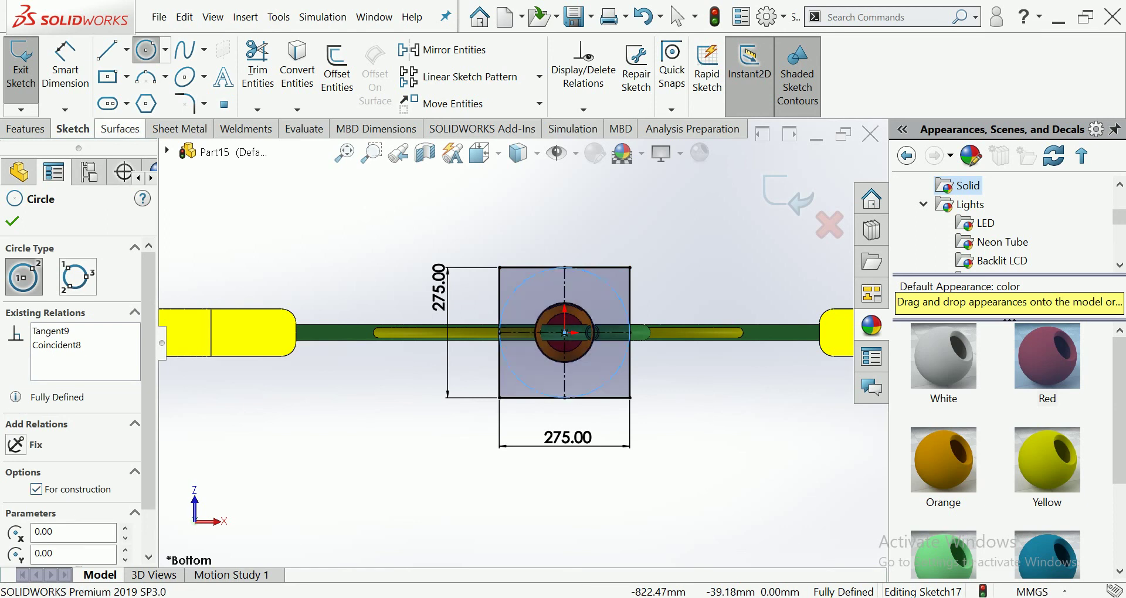
pyautogui.click(126, 50)
pyautogui.click(146, 93)
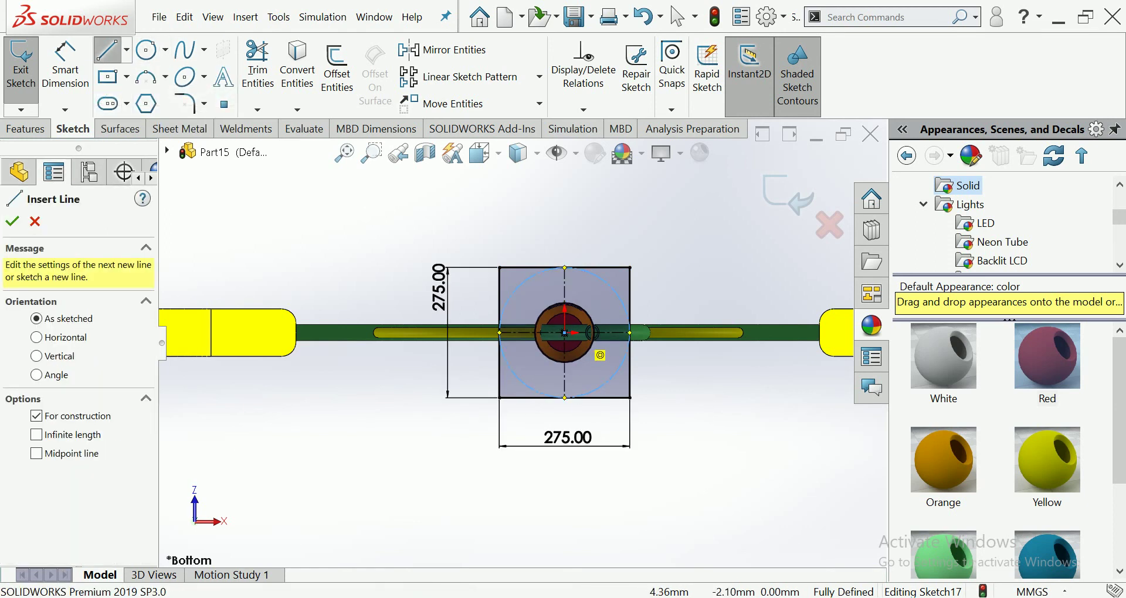
pyautogui.click(565, 332)
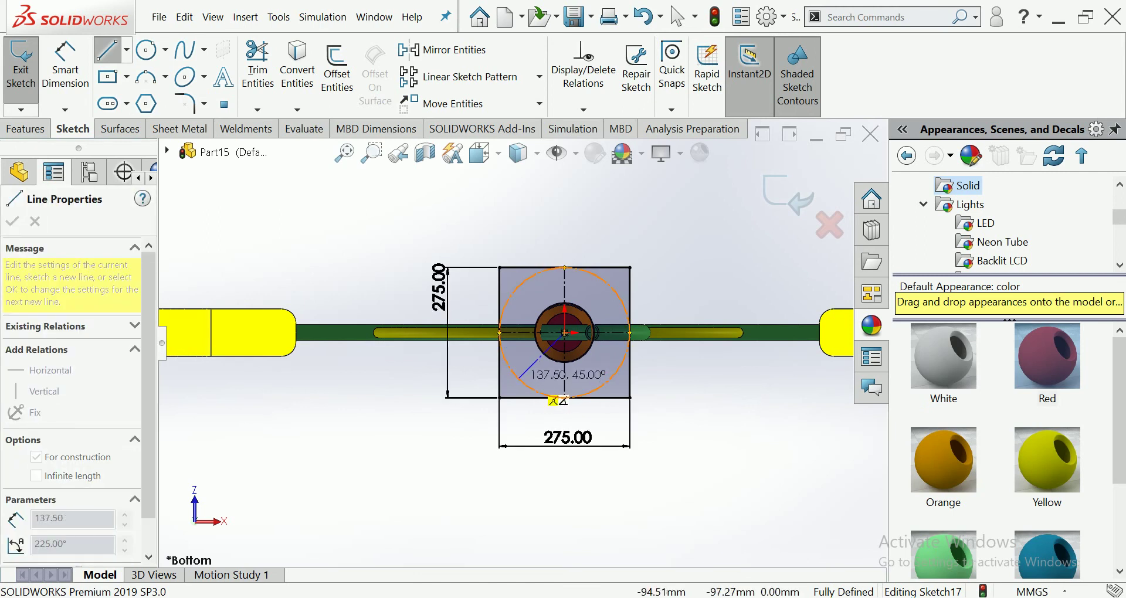
pyautogui.click(517, 378)
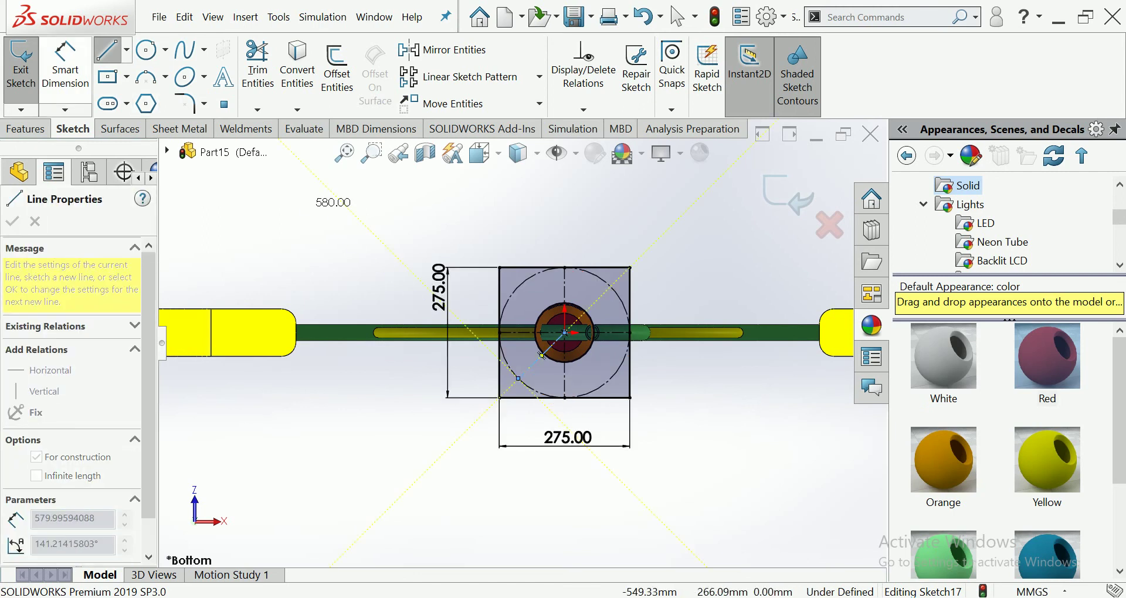
pyautogui.press('Escape')
# Step: Fix the diagonal centerline with a 45° angle dimension
pyautogui.press('d')
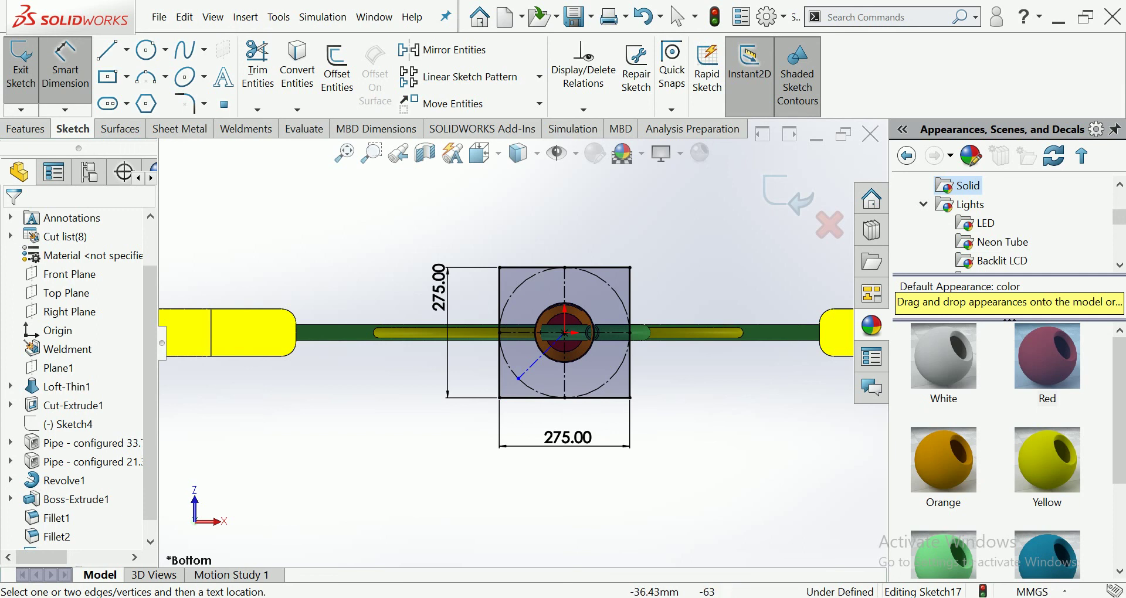
pyautogui.click(539, 358)
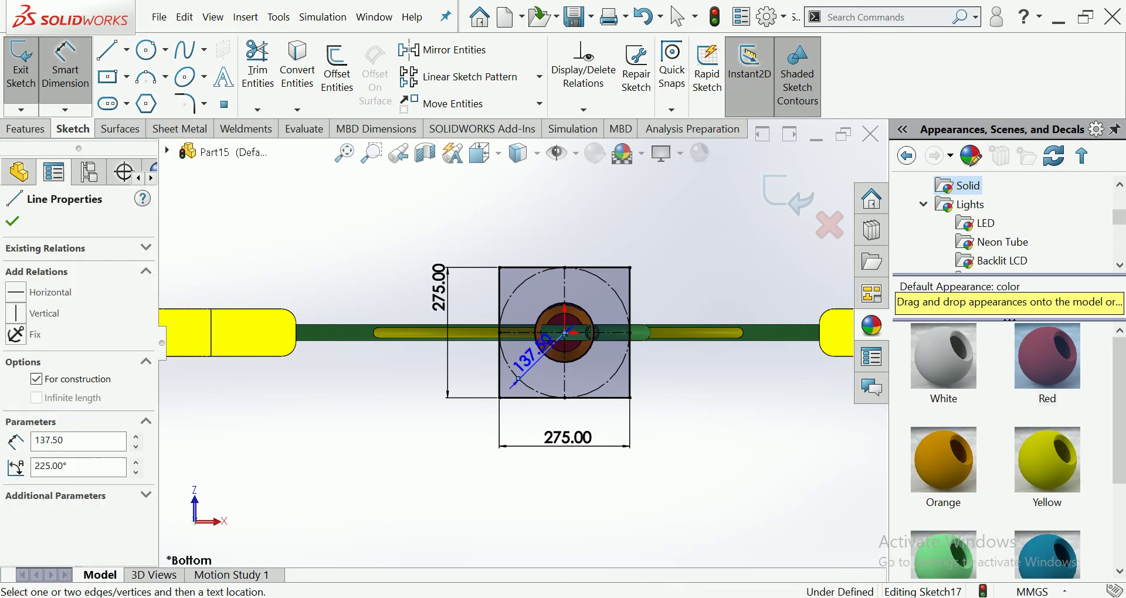
pyautogui.click(545, 373)
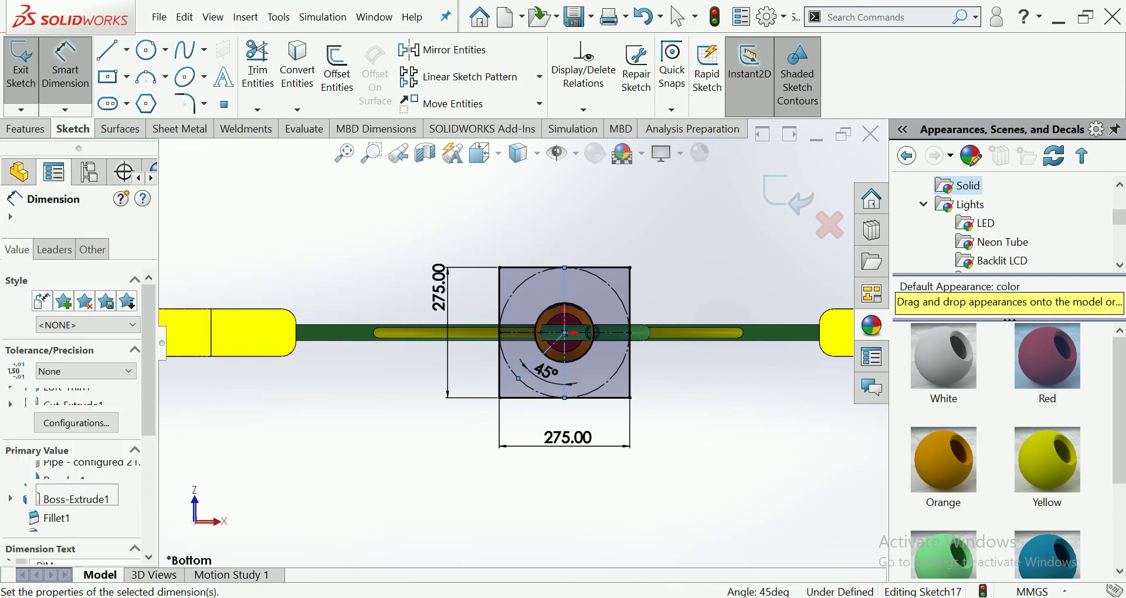
pyautogui.press('Return')
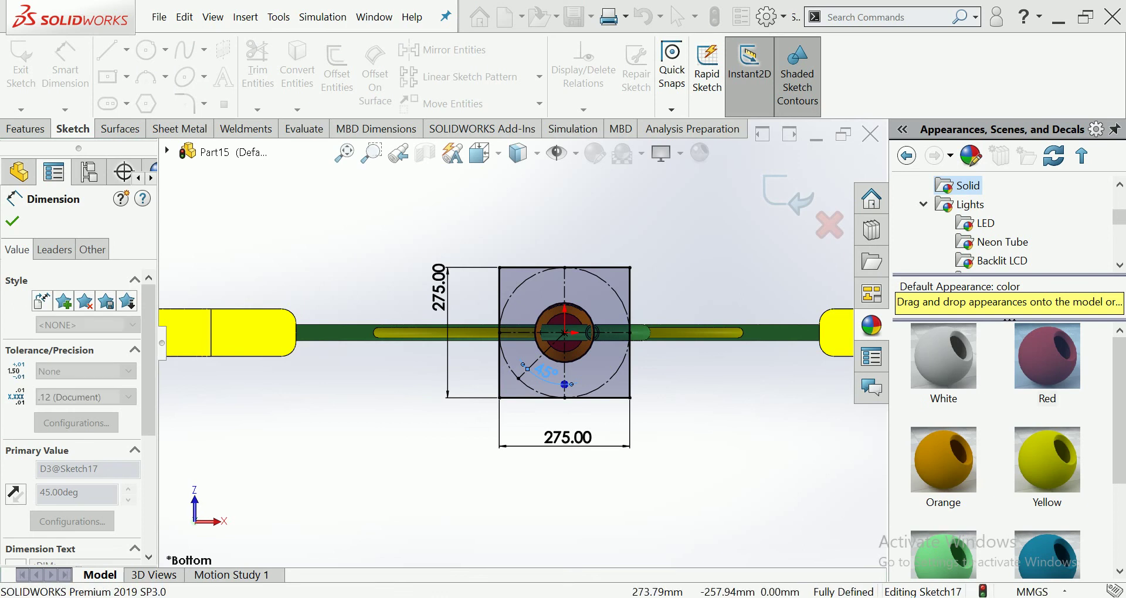
pyautogui.press('Escape')
pyautogui.click(146, 50)
# Step: Draw a hole circle at the 45° bolt-circle point and dimension it Ø28 mm
pyautogui.scroll(-2, 516, 384)
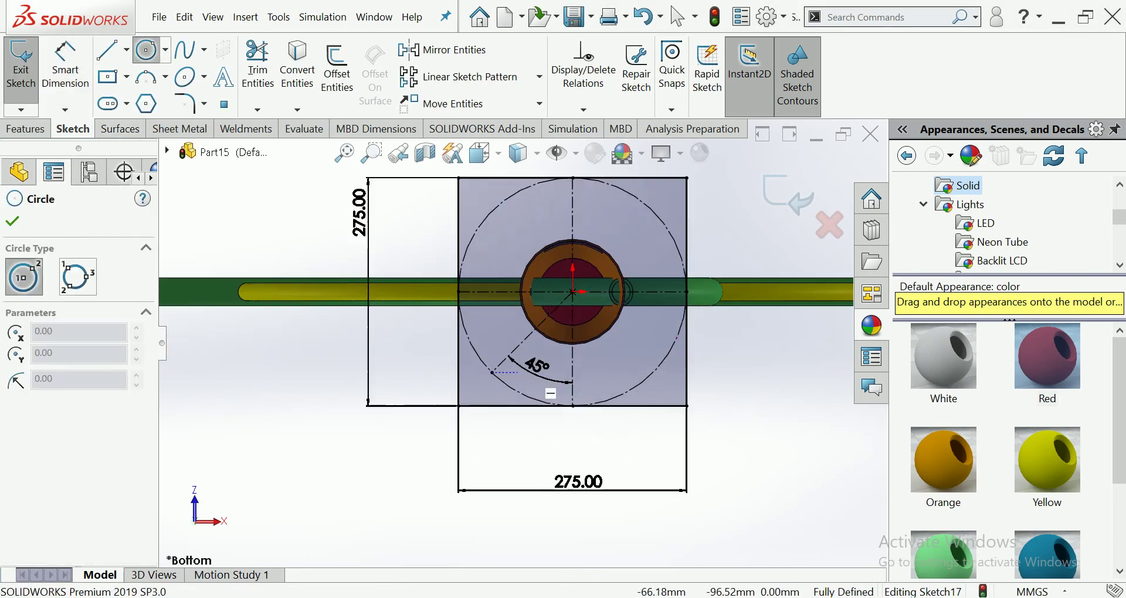
pyautogui.moveTo(492, 373); pyautogui.dragTo(504, 372)
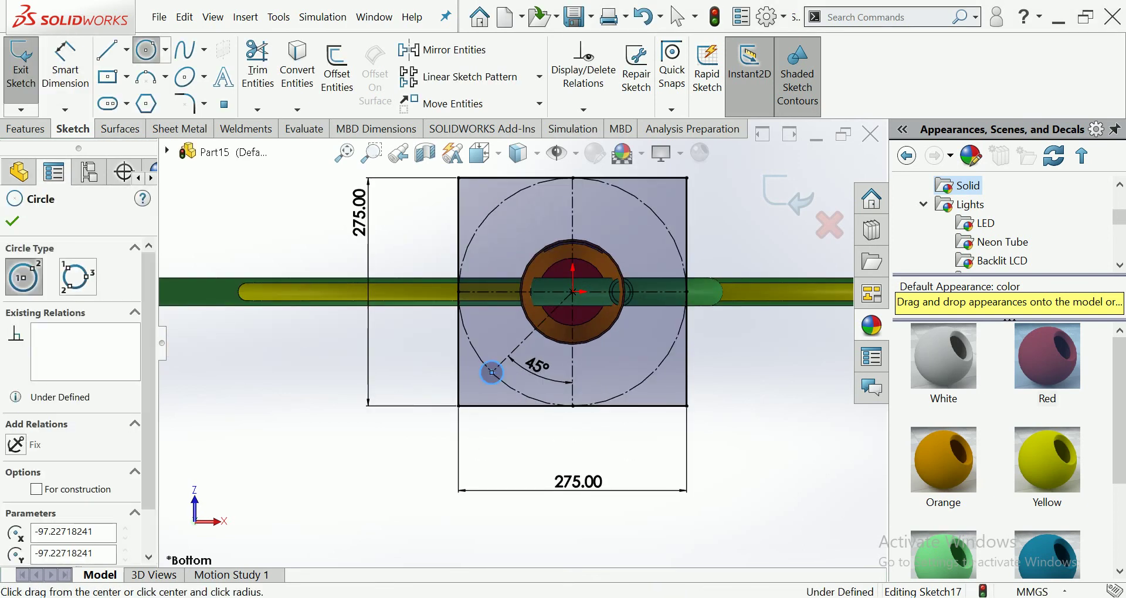
pyautogui.press('d')
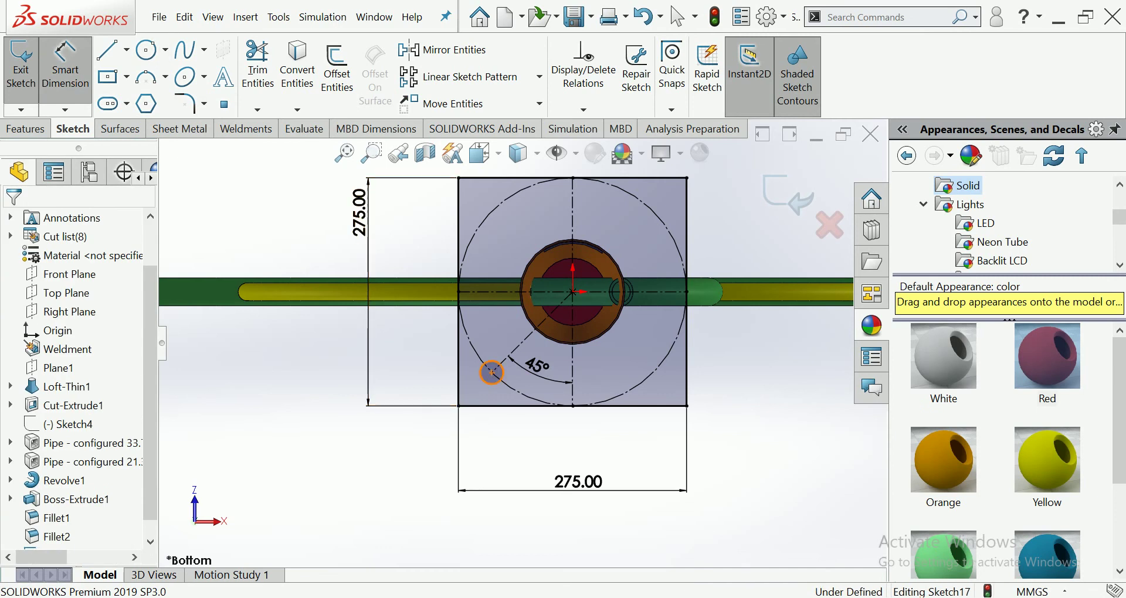
pyautogui.click(492, 373)
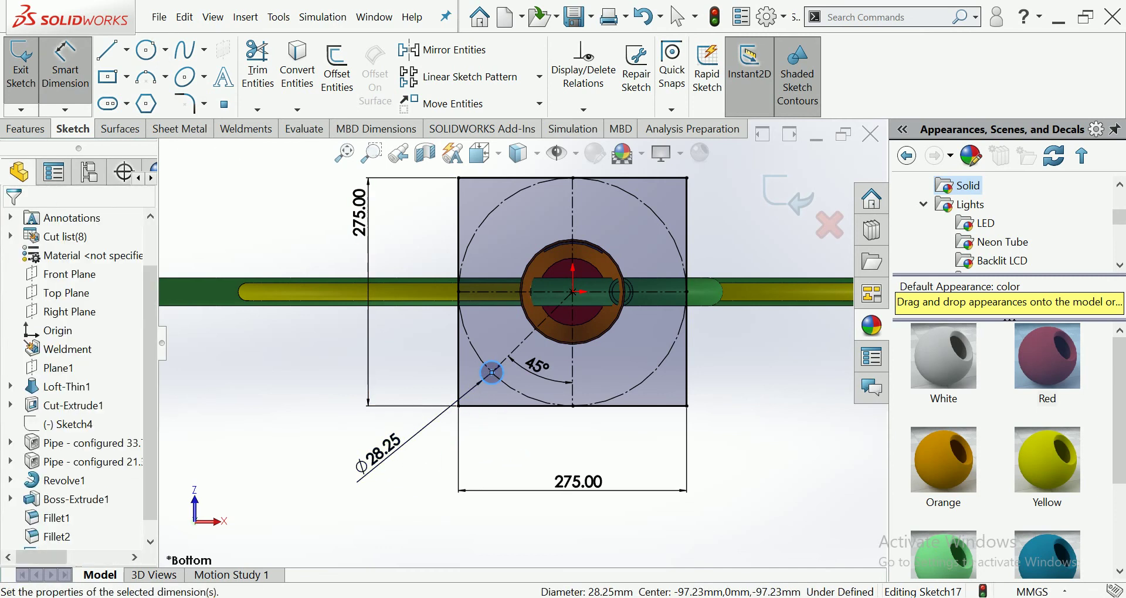
pyautogui.click(378, 455)
pyautogui.write('28')
pyautogui.press('Return')
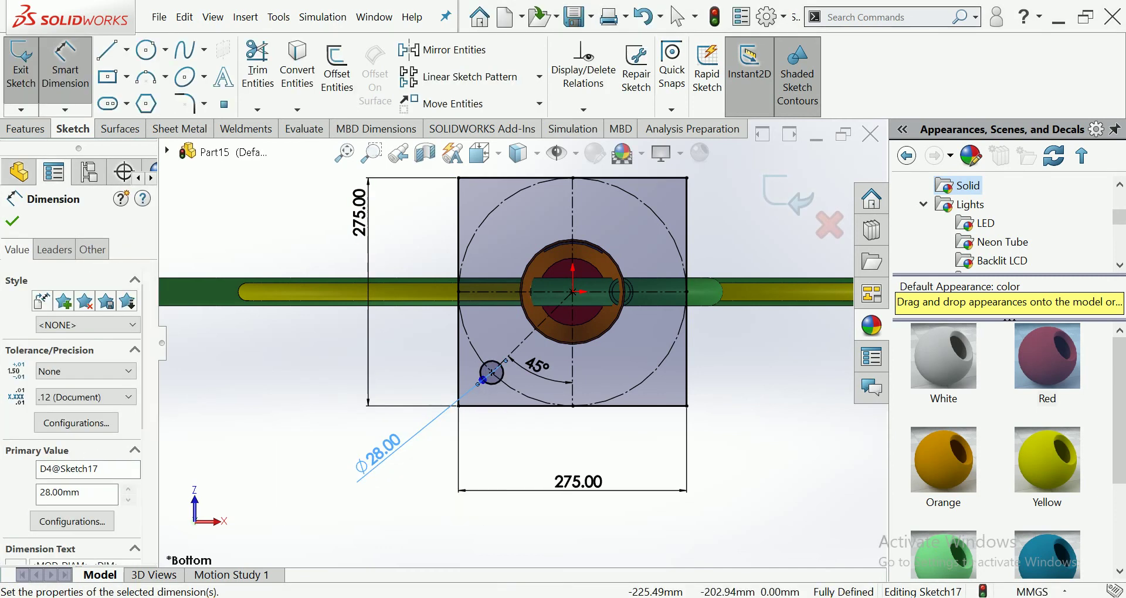
pyautogui.press('Escape')
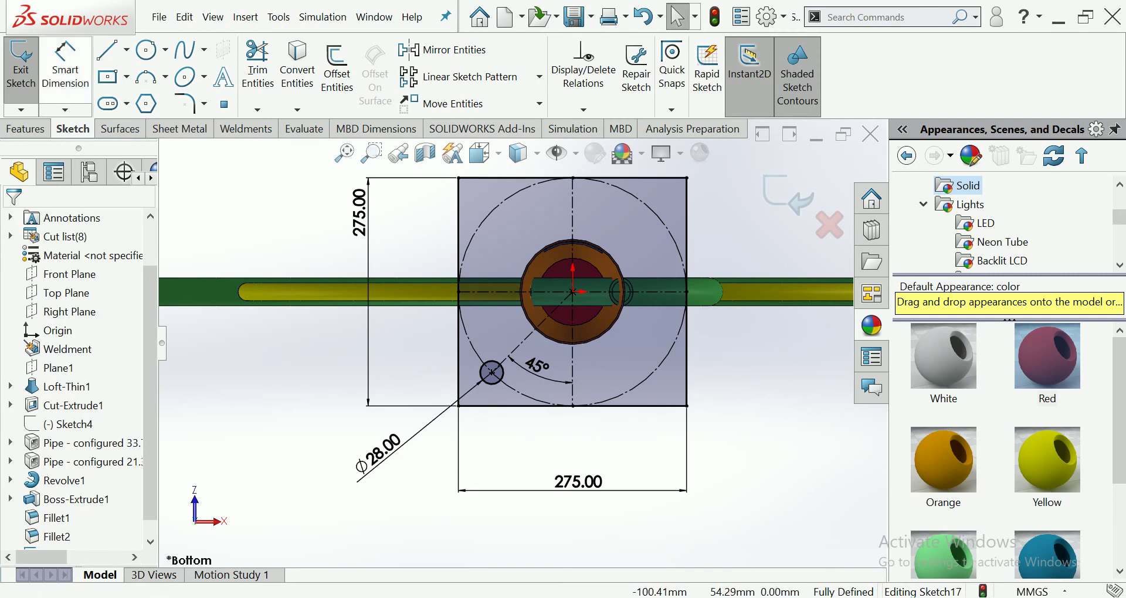
# Step: Circularly pattern the Ø28 hole circle into four bolt holes
pyautogui.click(539, 77)
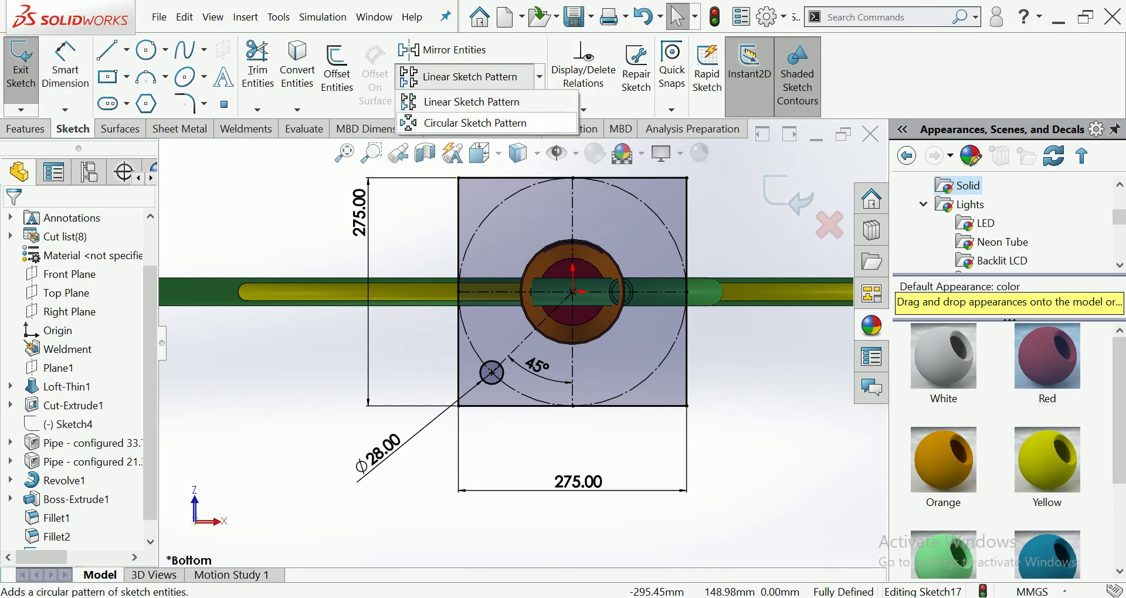
pyautogui.click(469, 123)
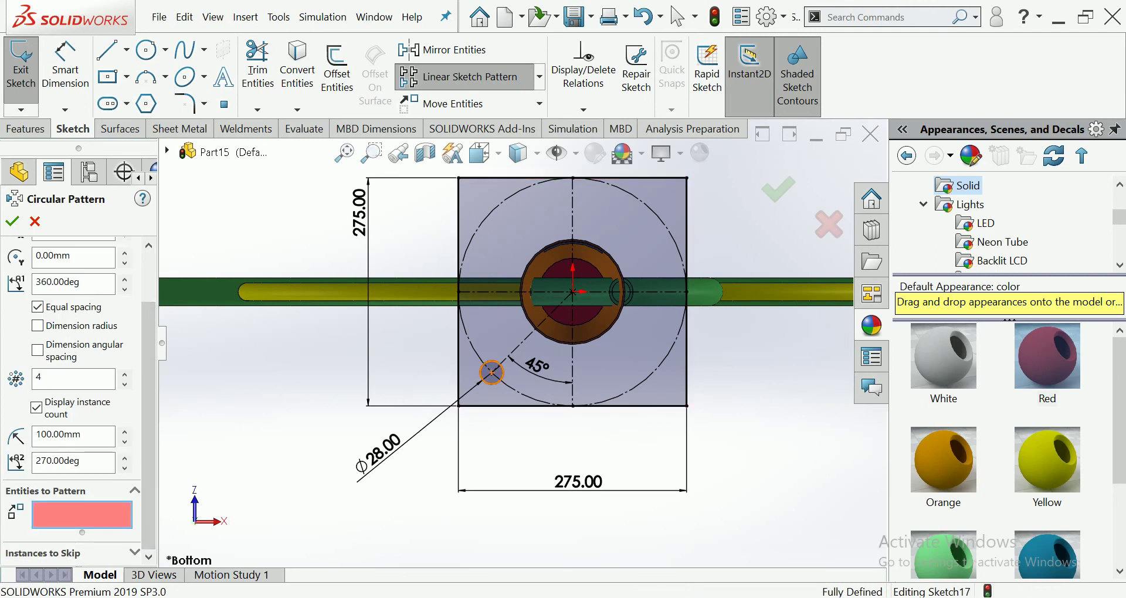
pyautogui.click(491, 371)
pyautogui.click(11, 221)
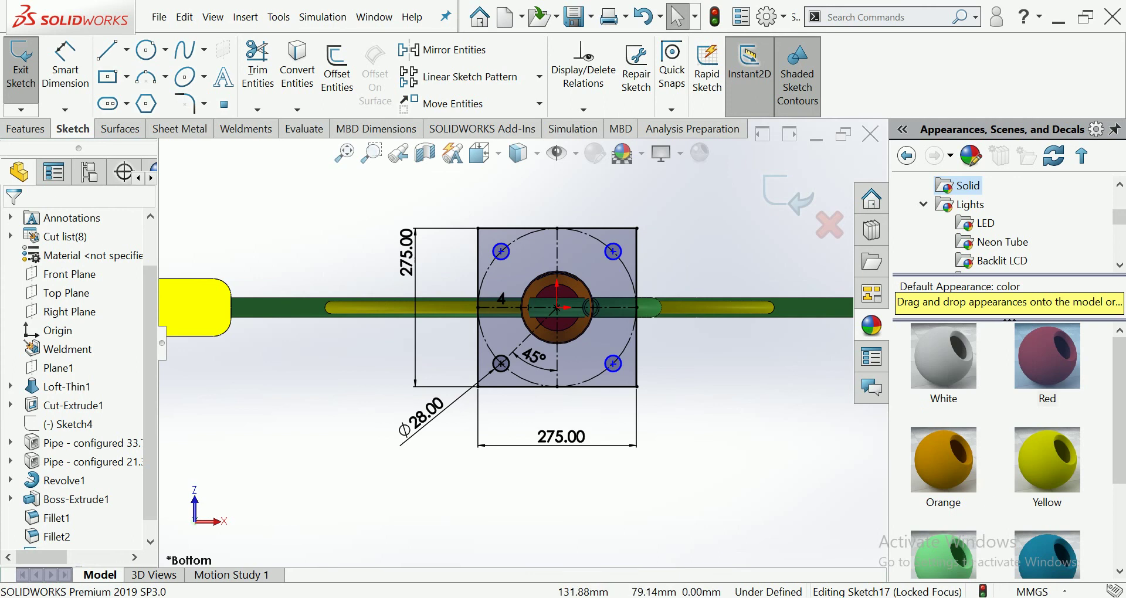
pyautogui.keyDown('ctrl'); pyautogui.moveTo(563, 300); pyautogui.dragTo(536, 320, button='middle'); pyautogui.keyUp('ctrl')
pyautogui.click(25, 129)
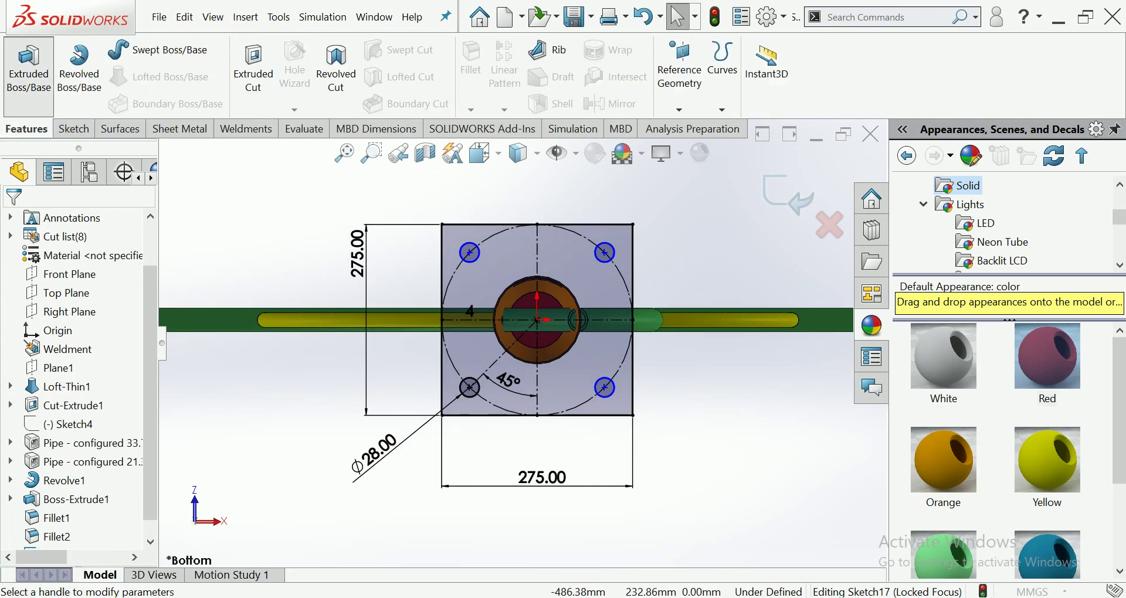
# Step: Extrude the square plate sketch 16 mm deep as Boss-Extrude2 with four bolt holes
pyautogui.click(29, 64)
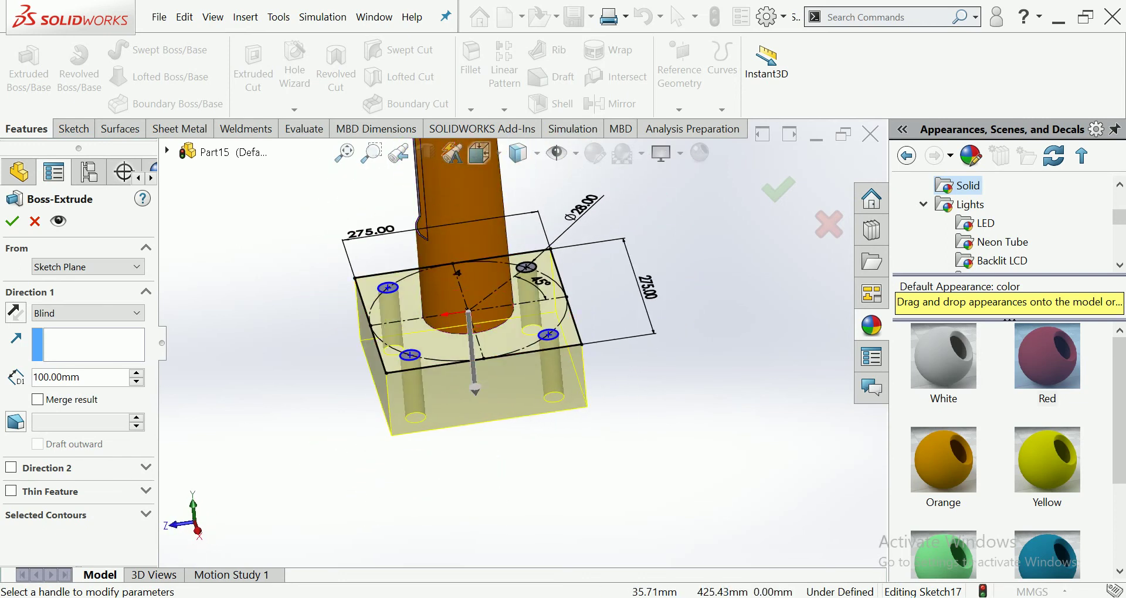
pyautogui.write('16')
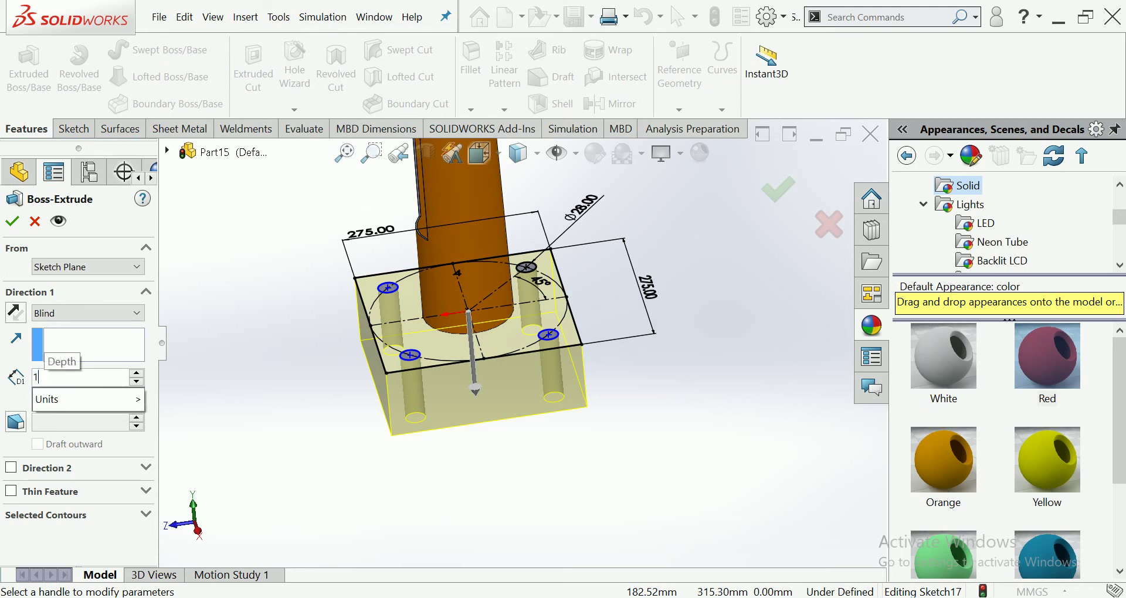
pyautogui.press('Return')
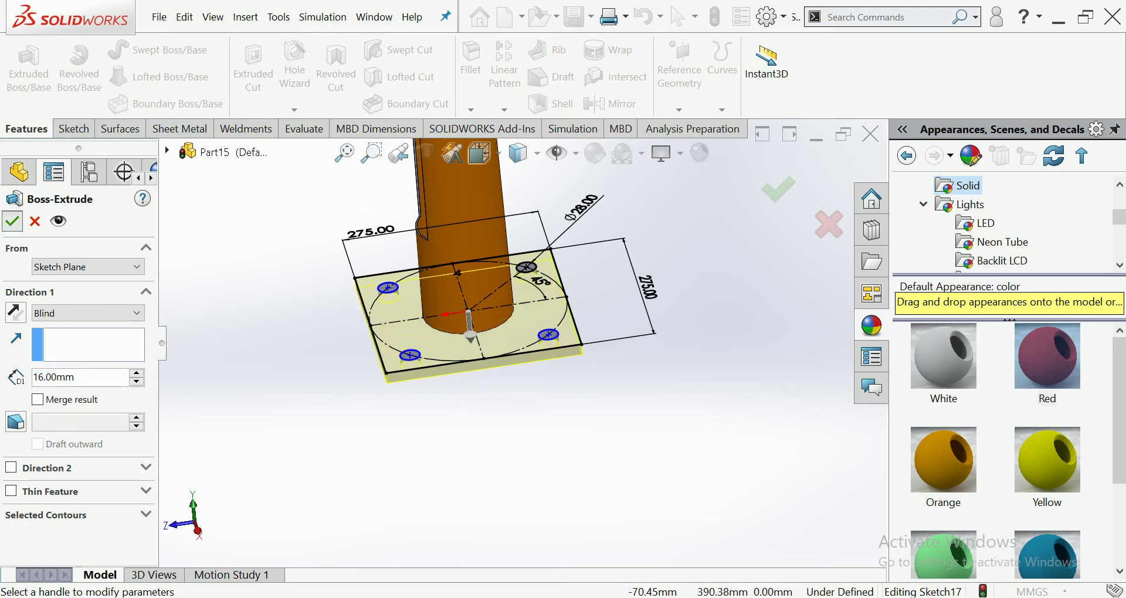
pyautogui.press('Return')
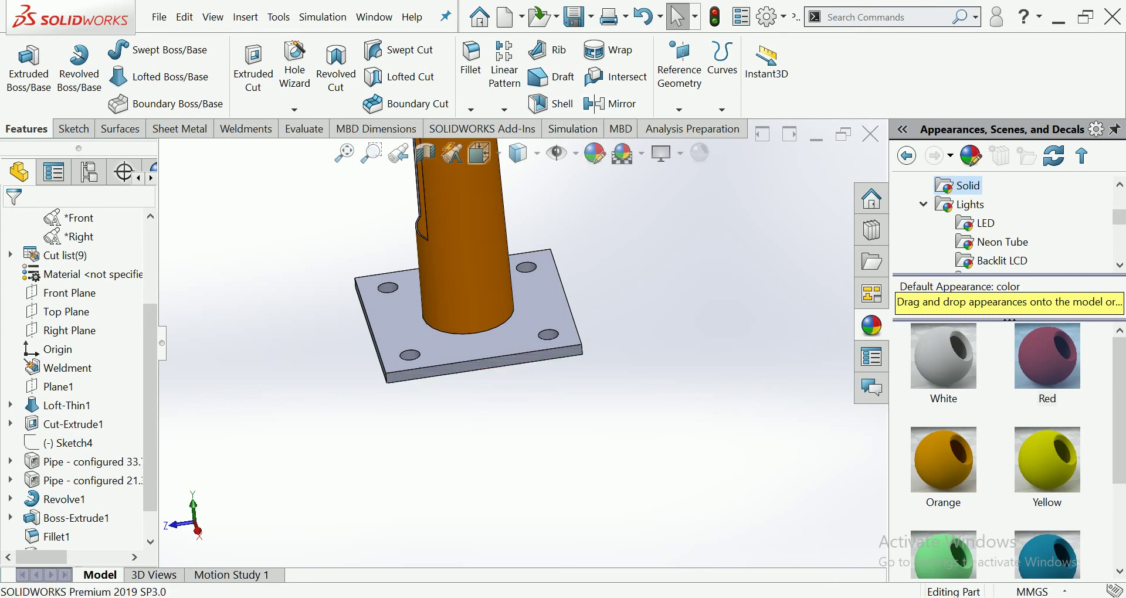
pyautogui.click(411, 334)
# Step: Round all four base-plate corner edges with a 30 mm fillet (Fillet3)
pyautogui.click(386, 379)
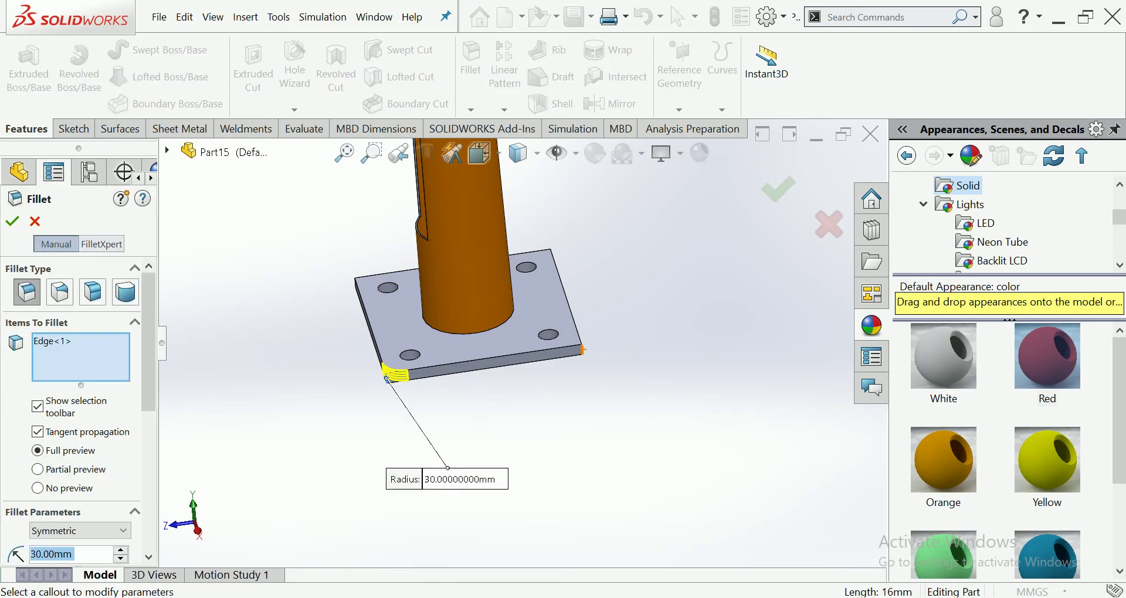
pyautogui.click(387, 379)
pyautogui.moveTo(469, 294); pyautogui.dragTo(446, 305, button='middle')
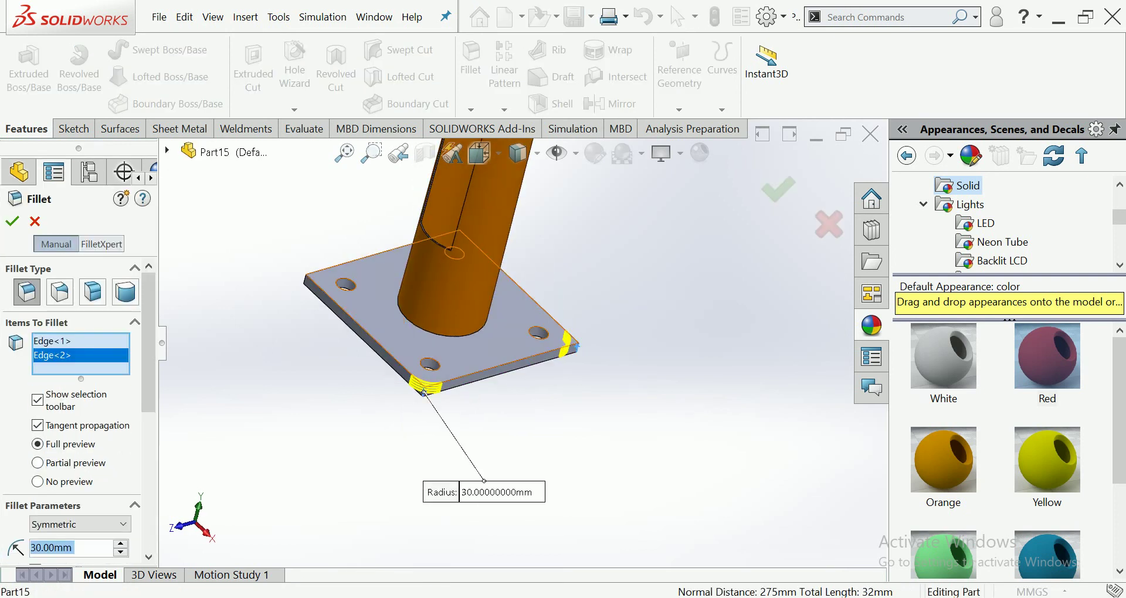
pyautogui.click(305, 279)
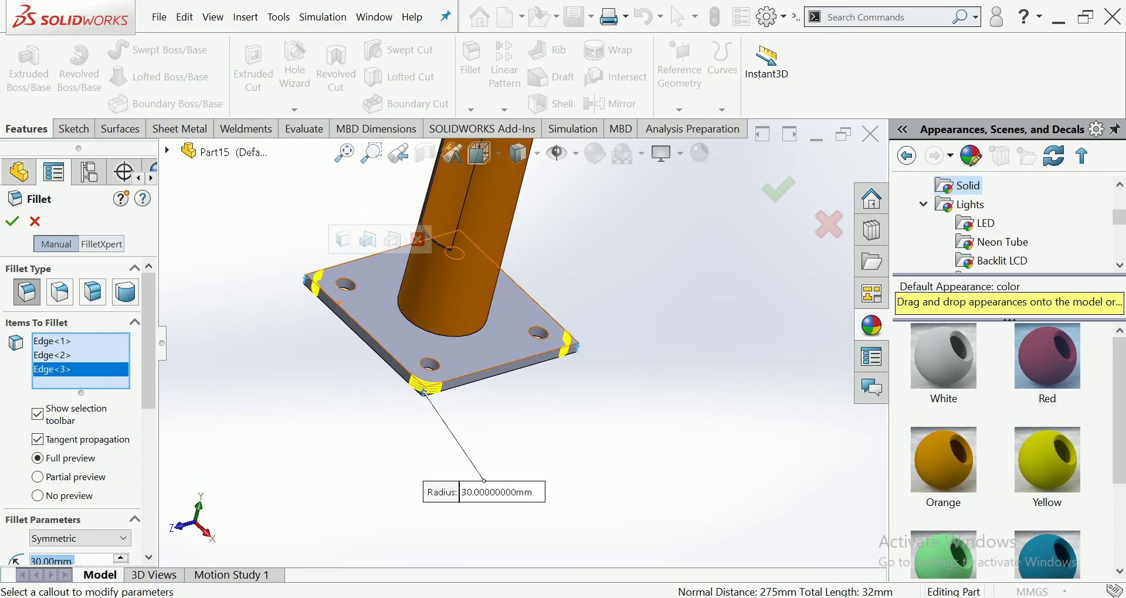
pyautogui.moveTo(306, 280); pyautogui.dragTo(276, 305, button='middle')
pyautogui.click(511, 263)
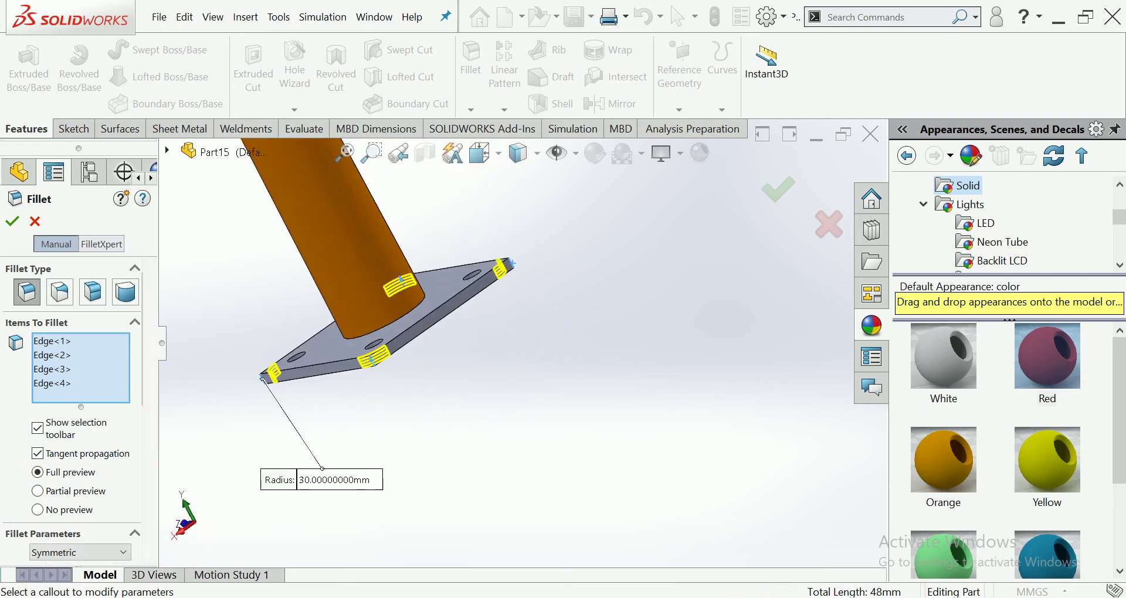
pyautogui.moveTo(512, 263); pyautogui.dragTo(528, 293, button='middle')
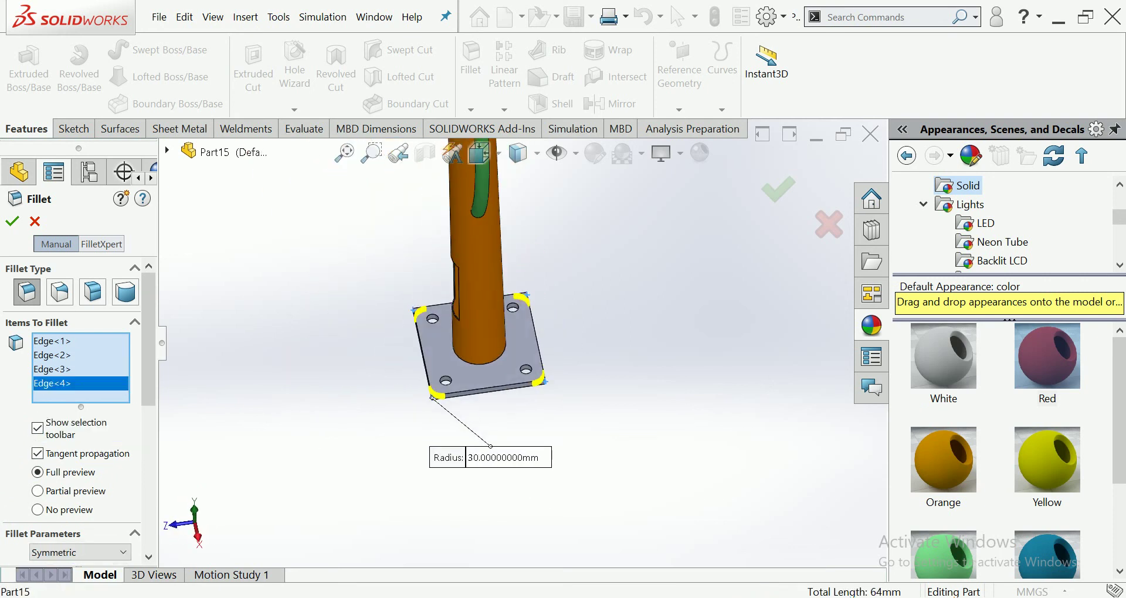
pyautogui.press('Return')
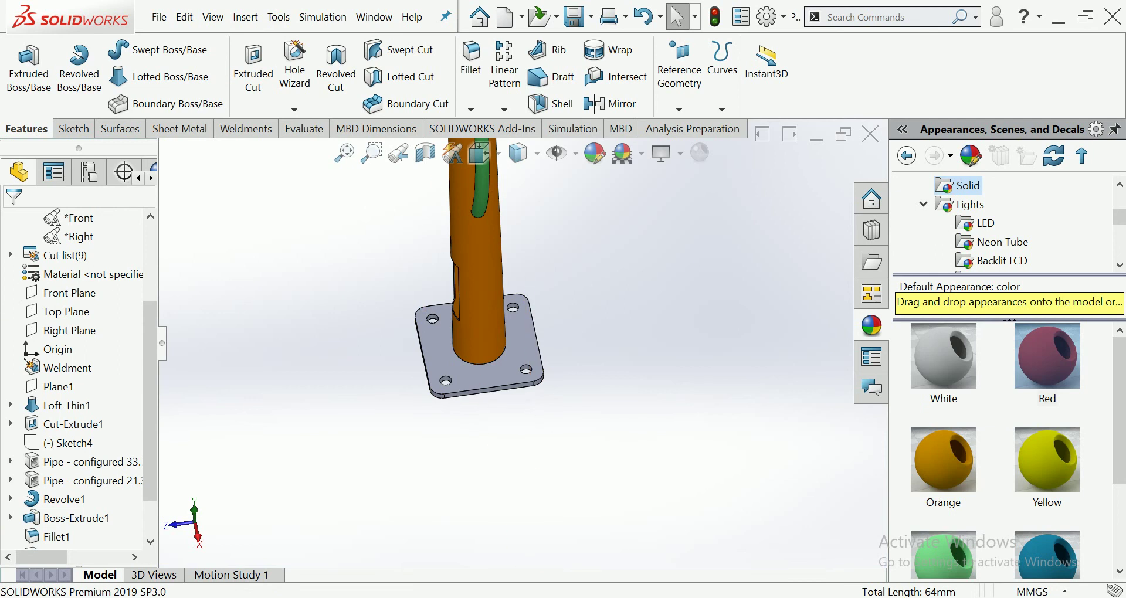
pyautogui.scroll(-1, 76, 469)
# Step: Apply the Pink appearance to the base plate extrusion and its fillet
pyautogui.click(57, 537)
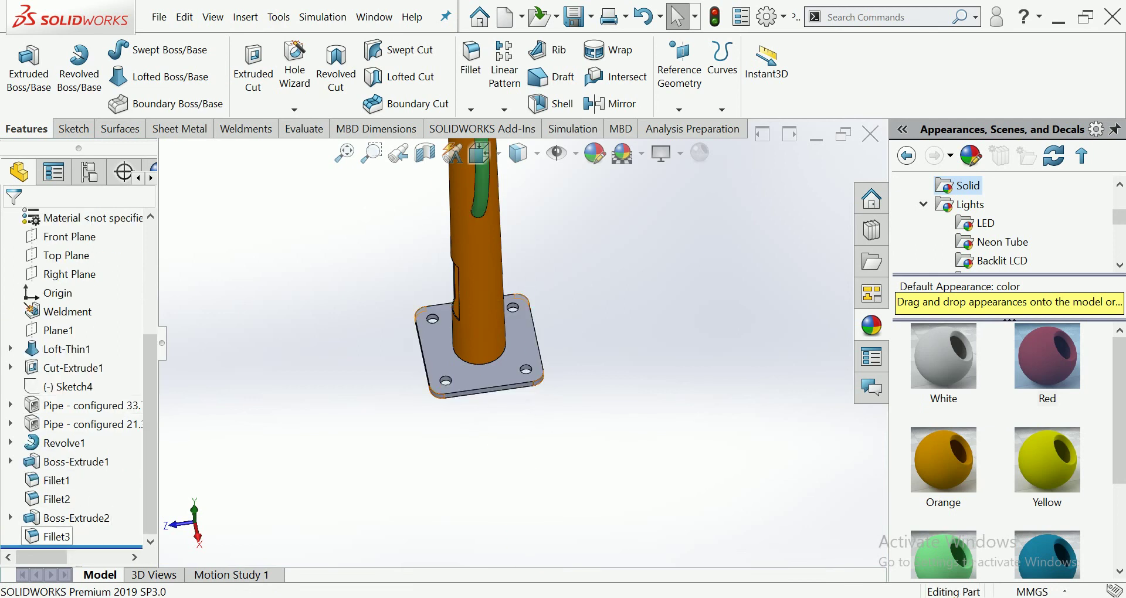
pyautogui.keyDown('ctrl'); pyautogui.click(71, 518); pyautogui.keyUp('ctrl')
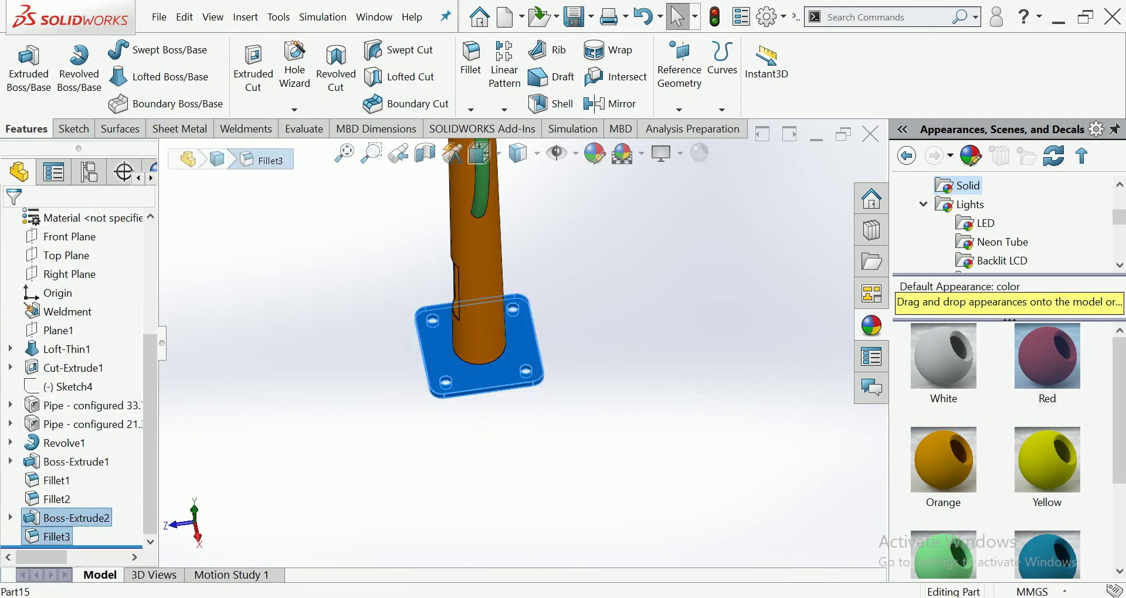
pyautogui.scroll(-2, 997, 445)
pyautogui.moveTo(943, 527); pyautogui.dragTo(478, 346)
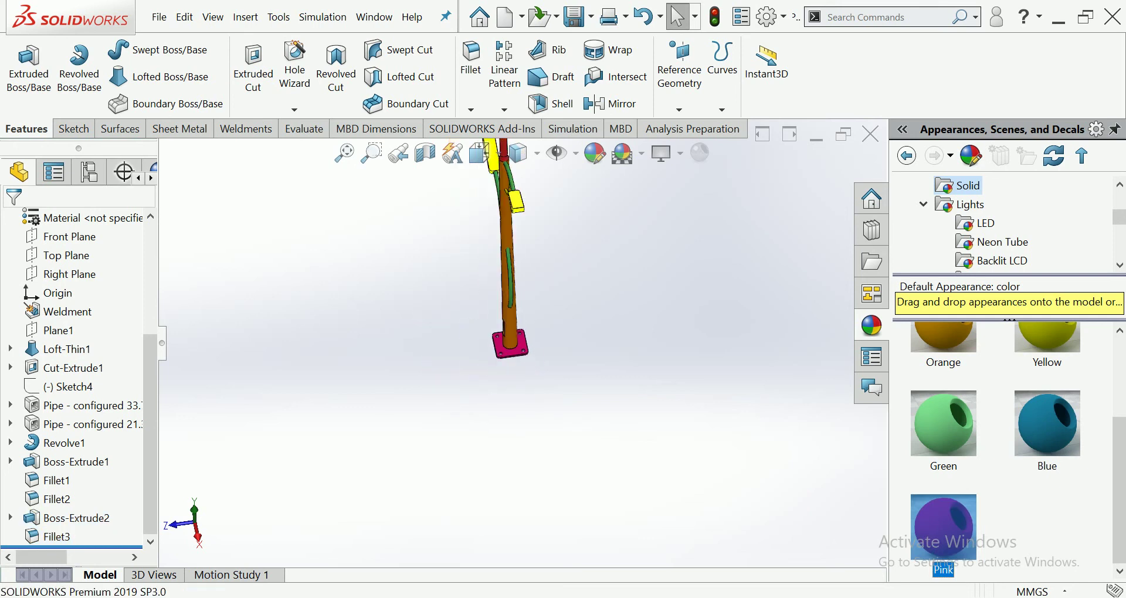
pyautogui.press('f')
# Step: Switch the model to the Front view orientation
pyautogui.scroll(-2, 555, 322)
pyautogui.scroll(-2, 555, 323)
pyautogui.scroll(-1, 554, 323)
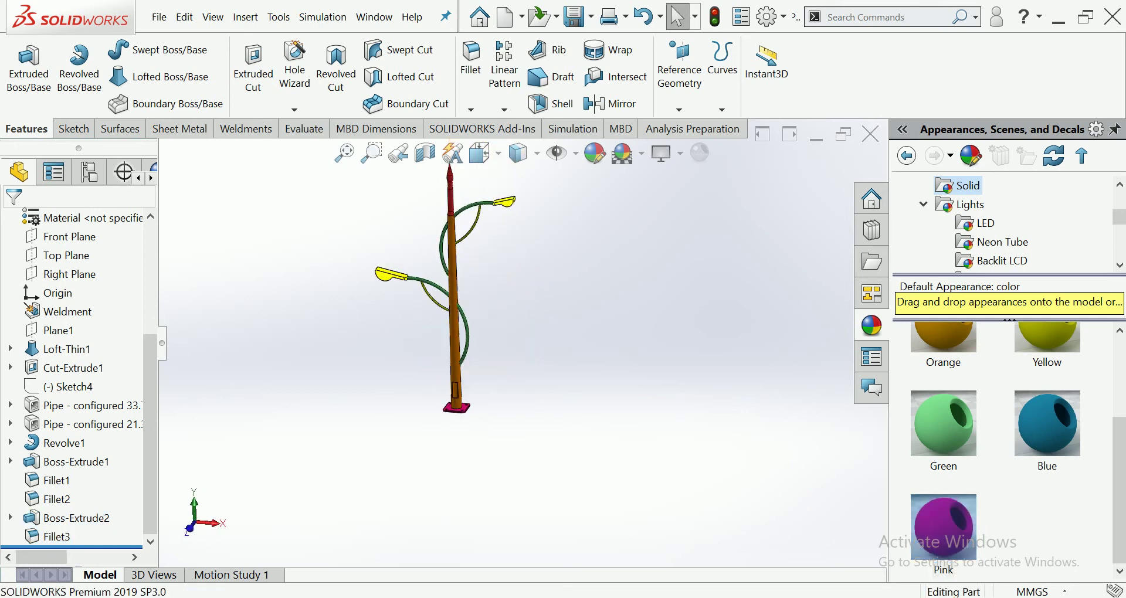
pyautogui.scroll(2, 523, 340)
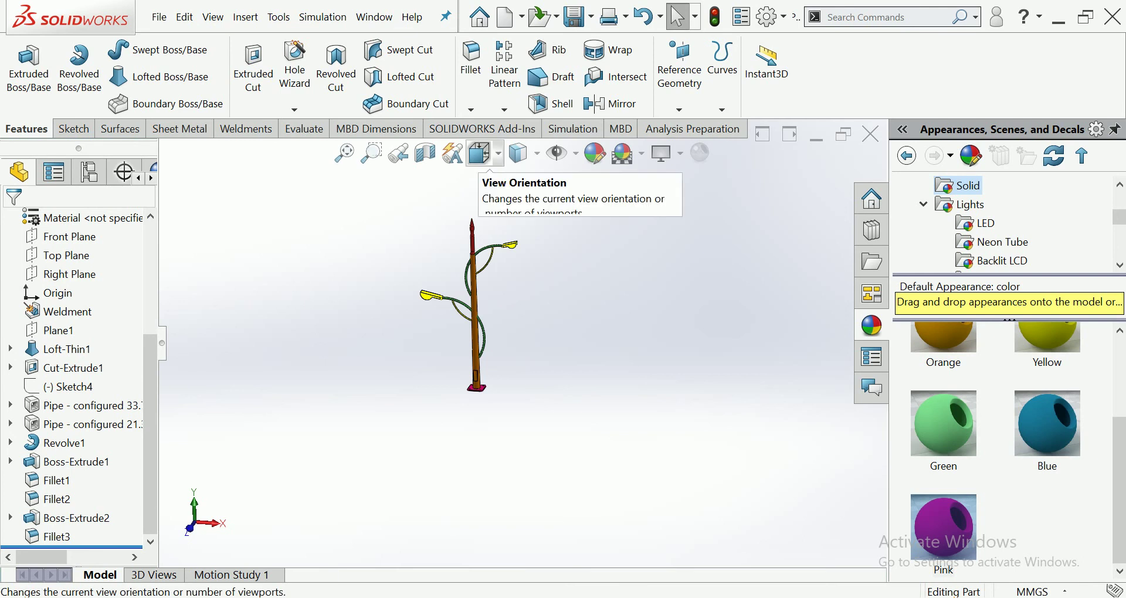
pyautogui.click(482, 153)
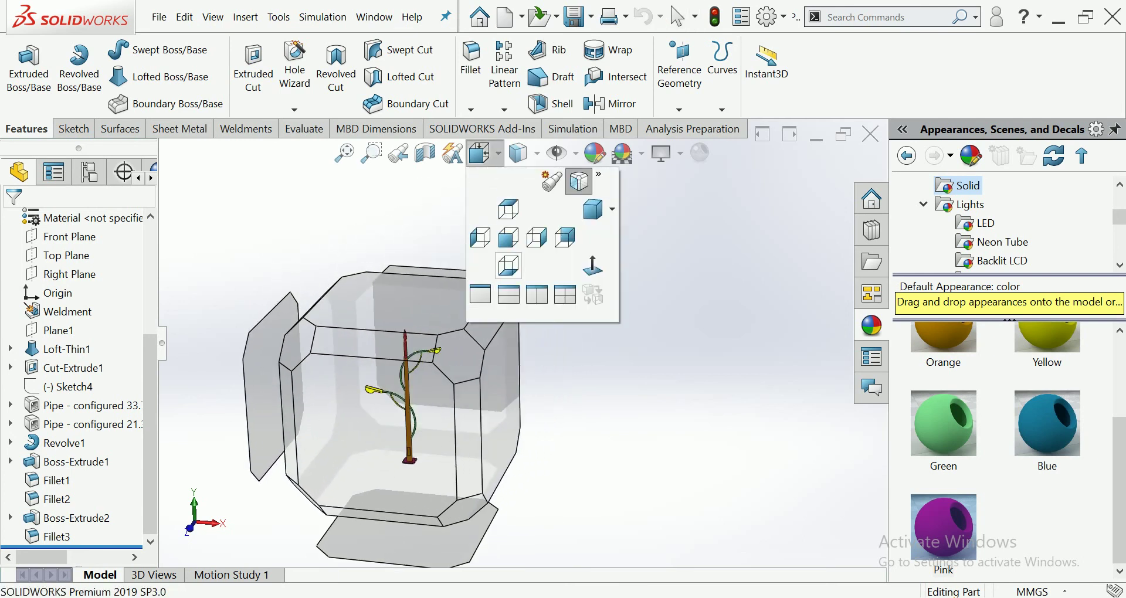
pyautogui.click(508, 237)
pyautogui.scroll(-3, 417, 505)
pyautogui.scroll(-3, 417, 505)
pyautogui.scroll(-4, 416, 506)
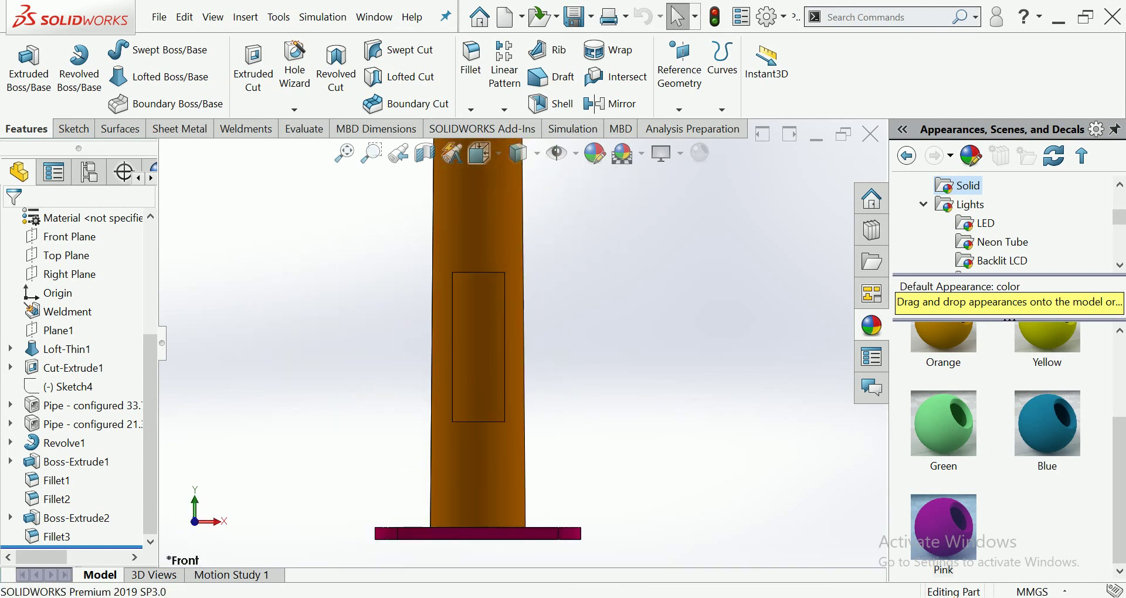
pyautogui.click(120, 128)
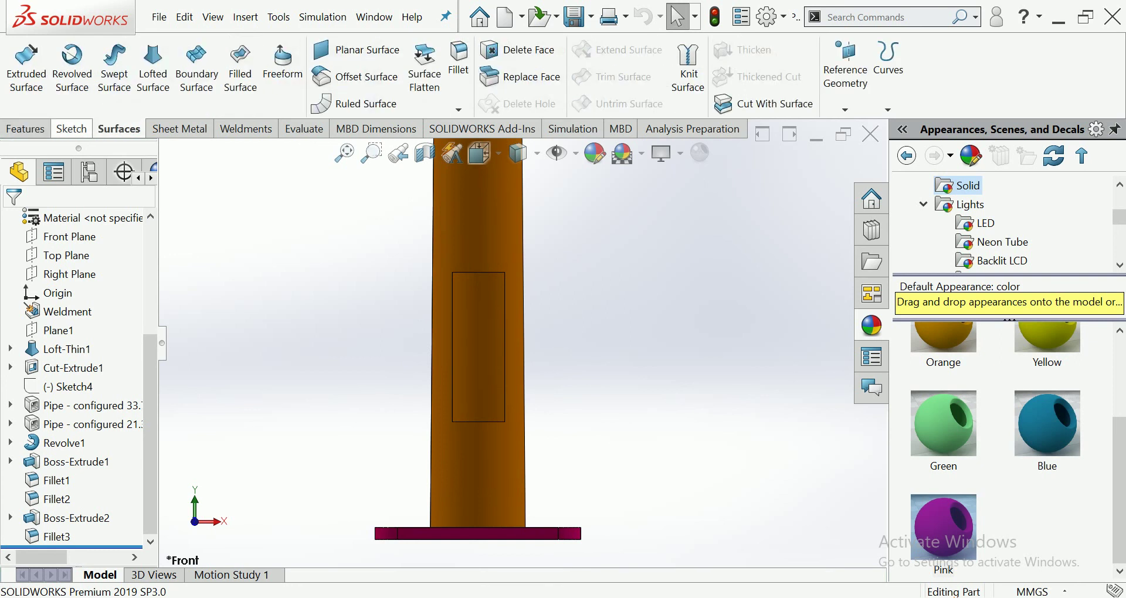
# Step: On the Front Plane, draw a closed gusset outline between the pole and base plate
pyautogui.click(72, 128)
pyautogui.click(69, 236)
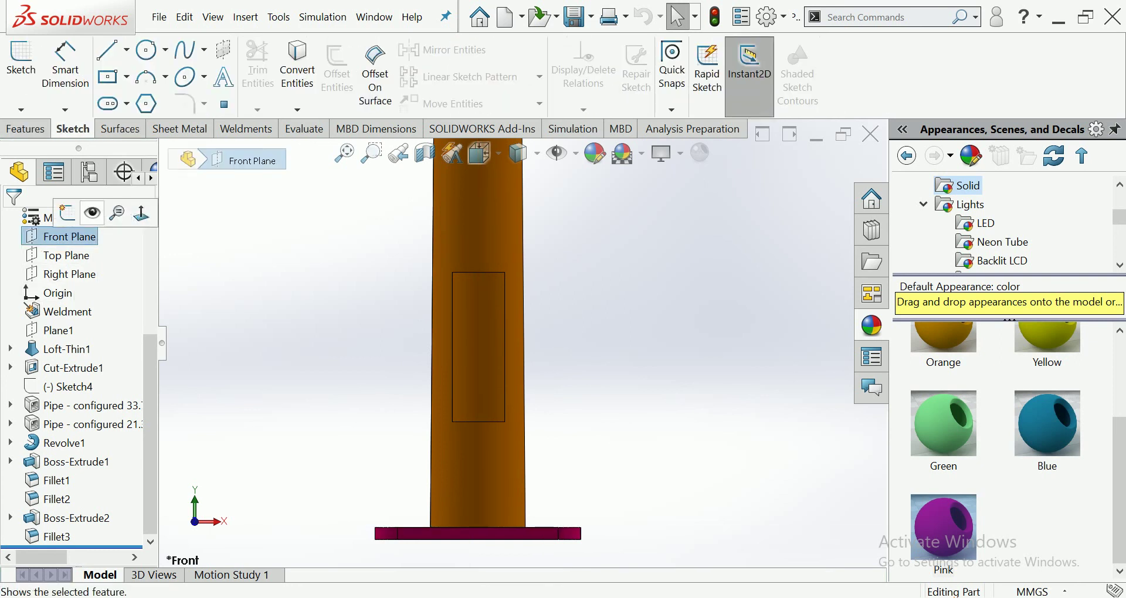
pyautogui.click(67, 213)
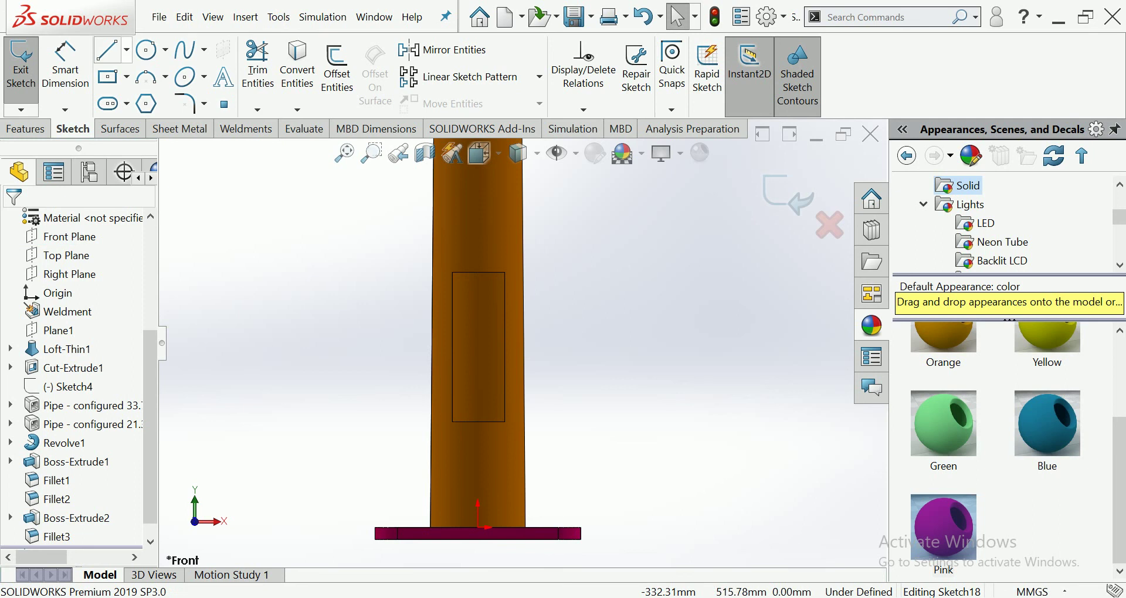
pyautogui.click(107, 49)
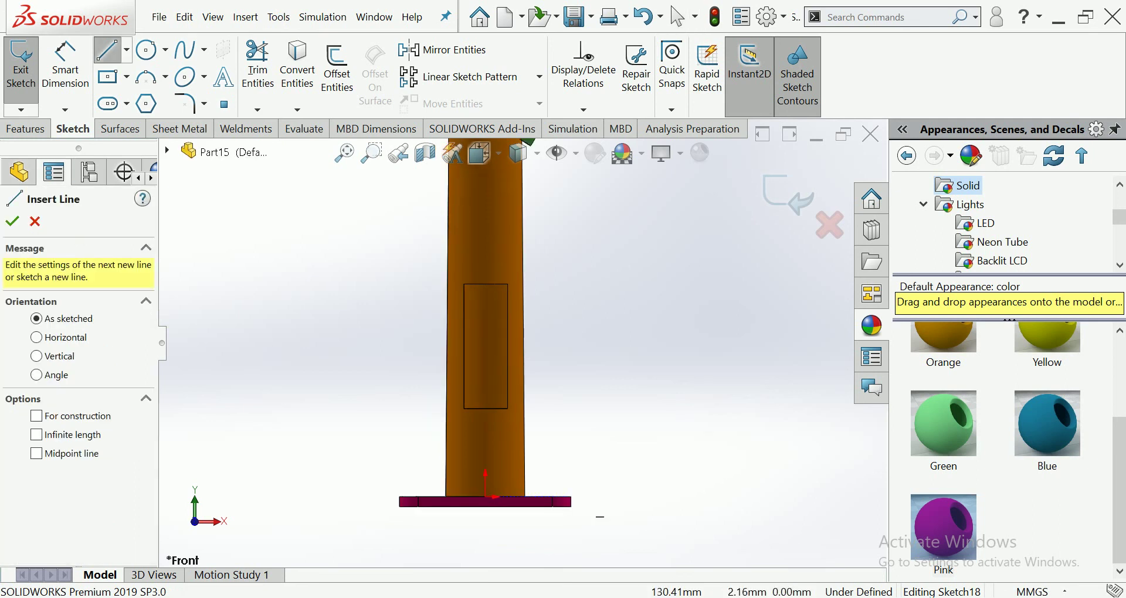
pyautogui.click(571, 497)
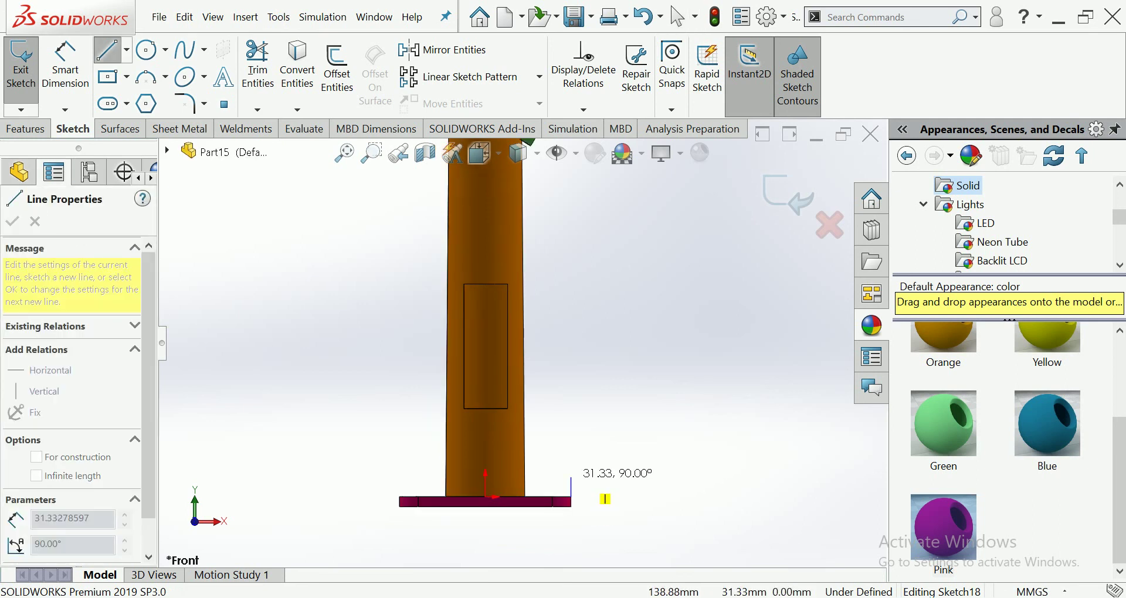
pyautogui.click(571, 481)
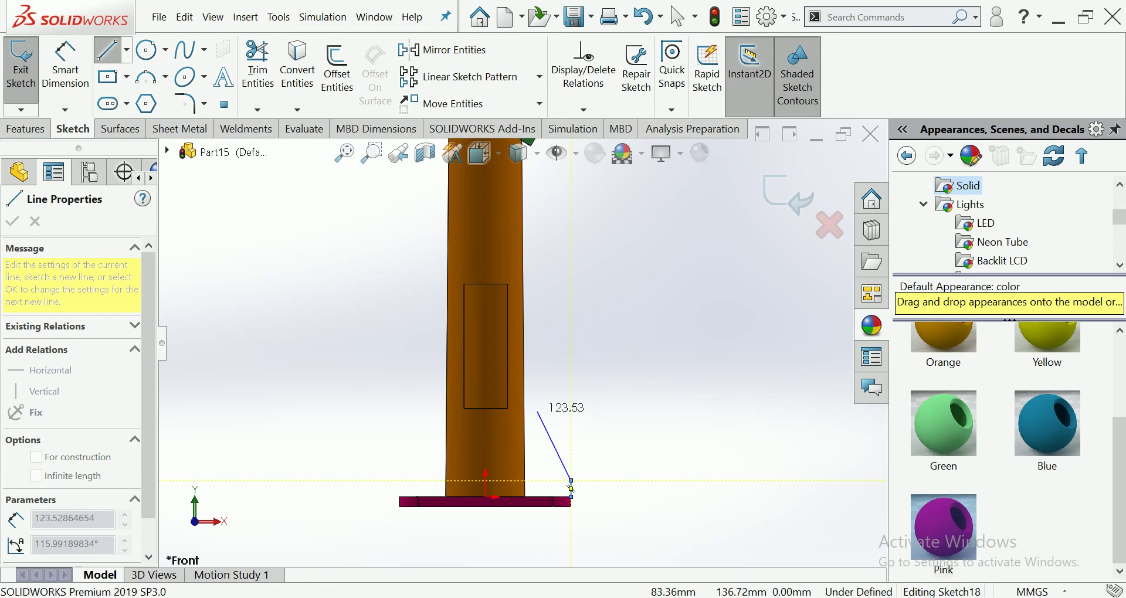
pyautogui.click(534, 406)
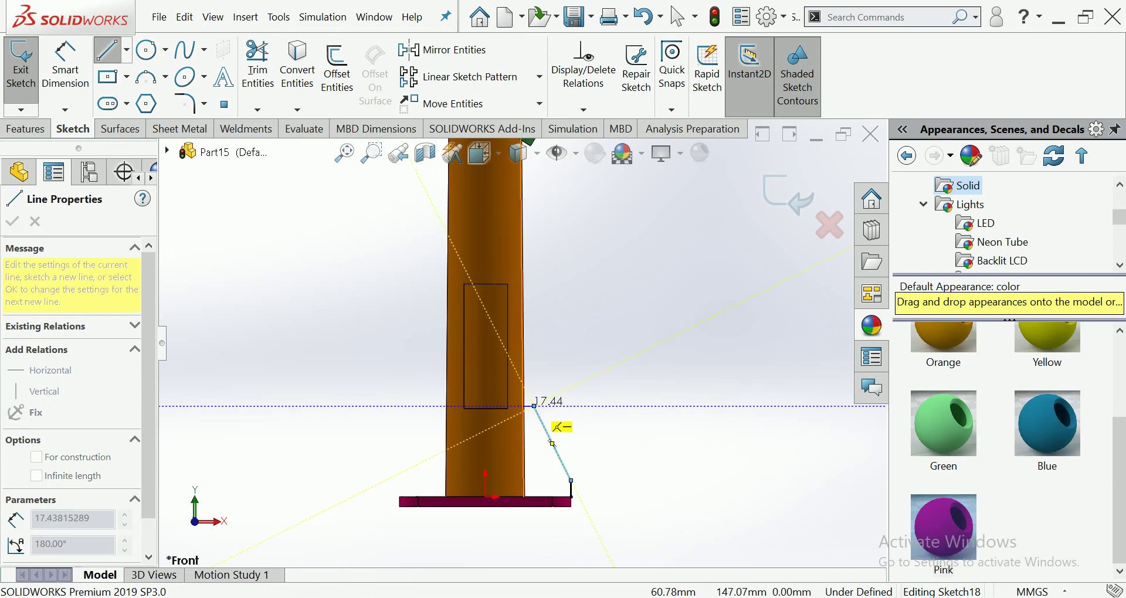
pyautogui.click(525, 406)
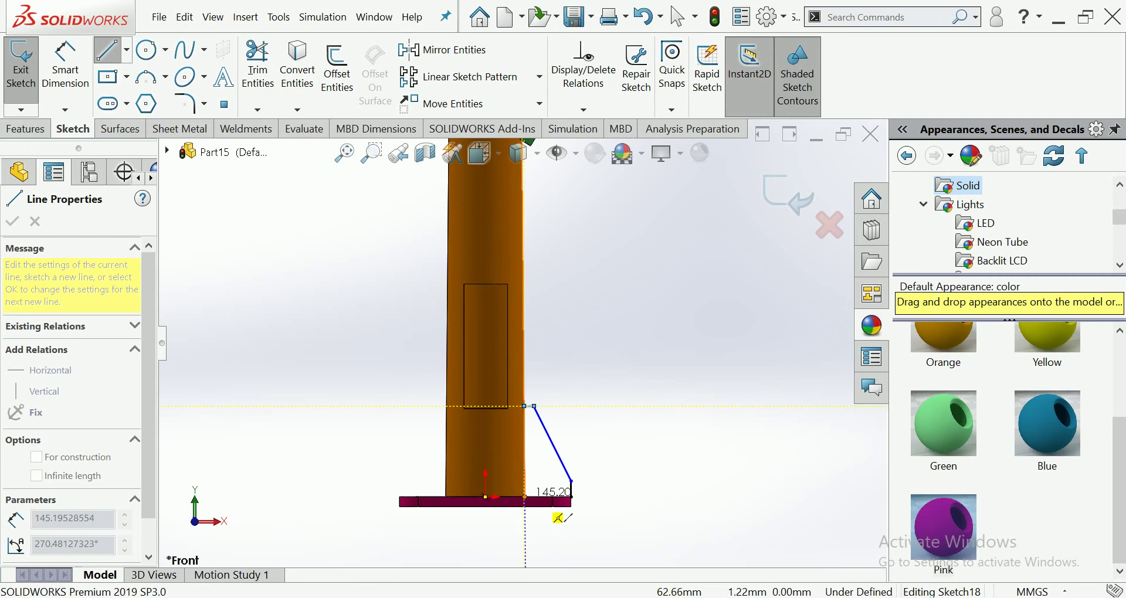
pyautogui.click(525, 497)
pyautogui.click(571, 497)
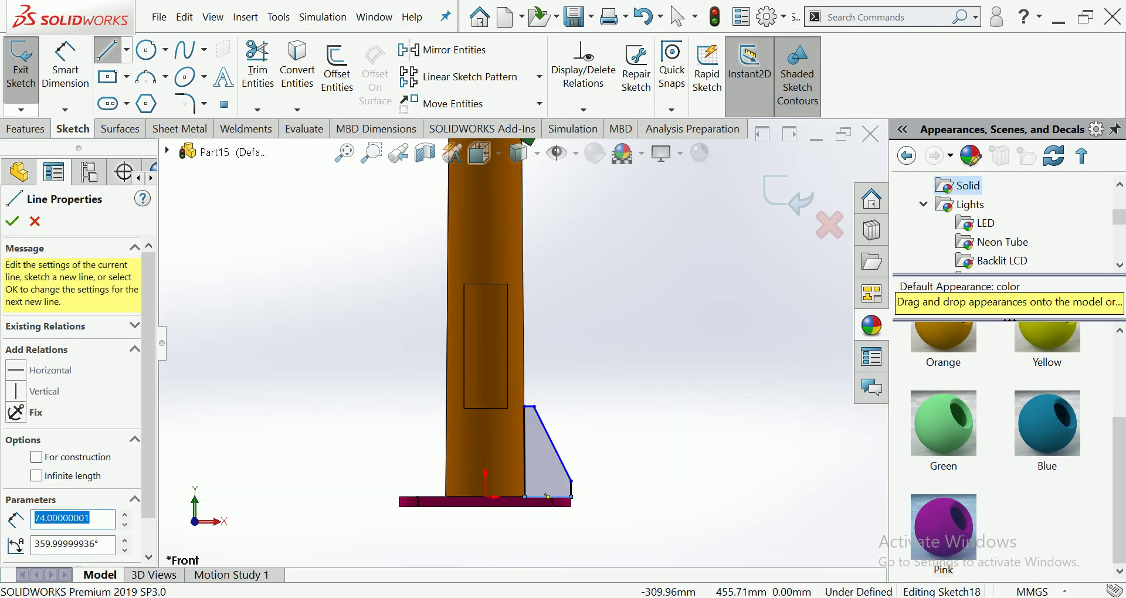
# Step: Dimension the gusset: 15 mm top edge, 25 mm outer height, 145 mm along the pole
pyautogui.moveTo(547, 496); pyautogui.dragTo(545, 458, button='right')
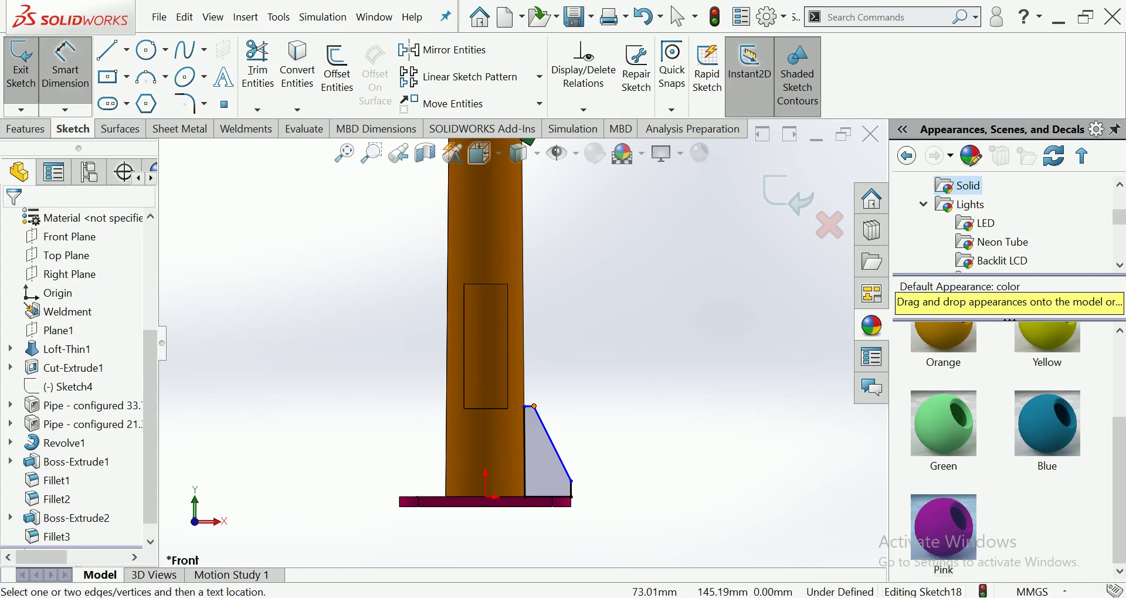
pyautogui.click(529, 407)
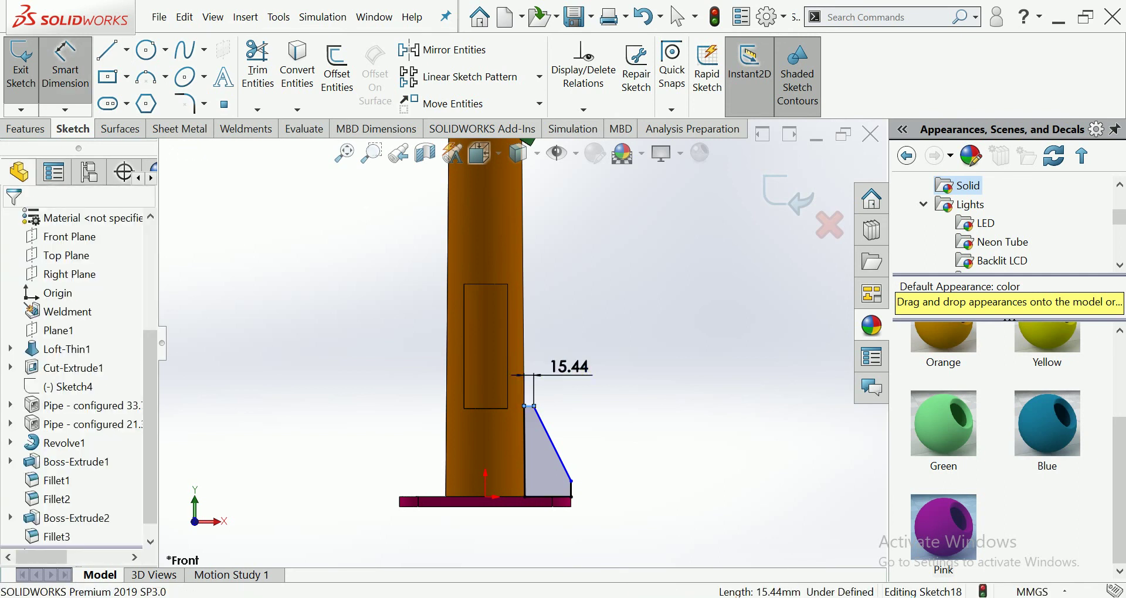
pyautogui.click(548, 369)
pyautogui.write('15')
pyautogui.press('Return')
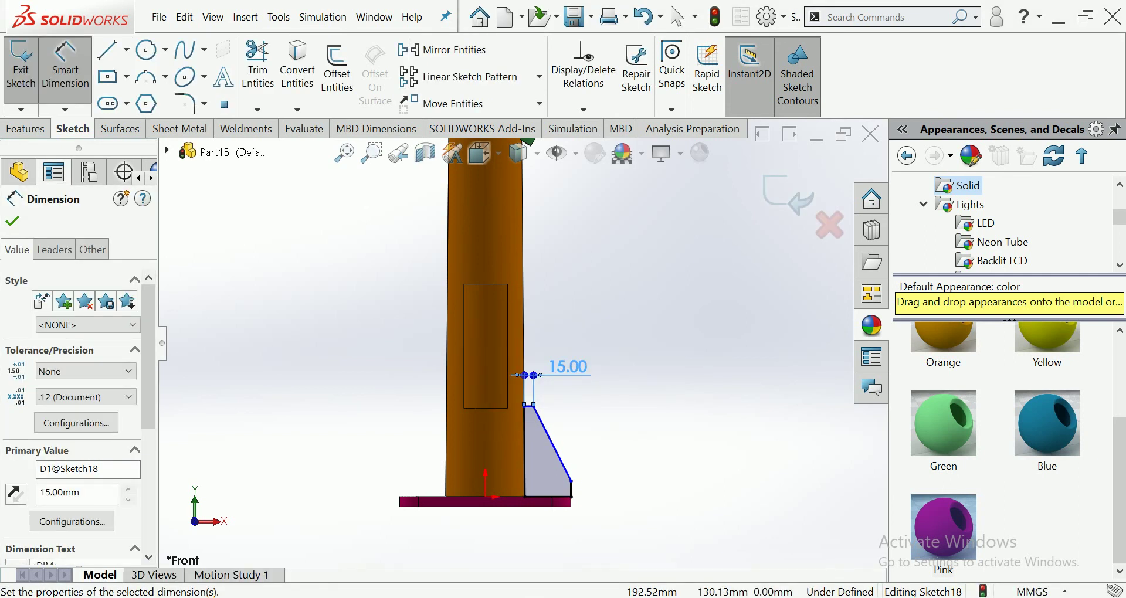
pyautogui.click(572, 483)
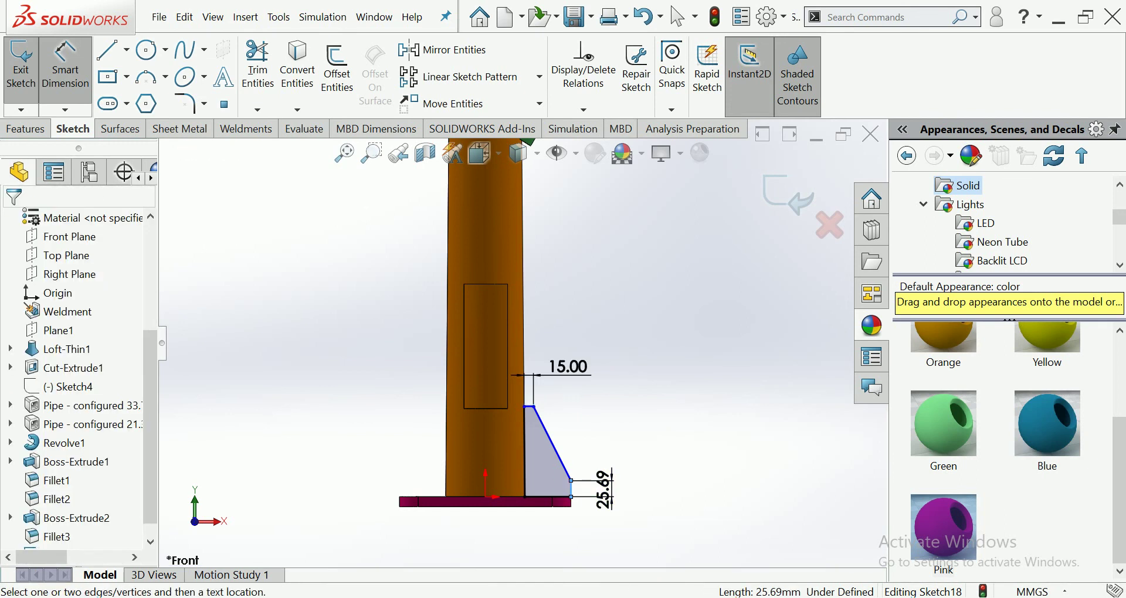
pyautogui.click(604, 486)
pyautogui.write('25')
pyautogui.press('Return')
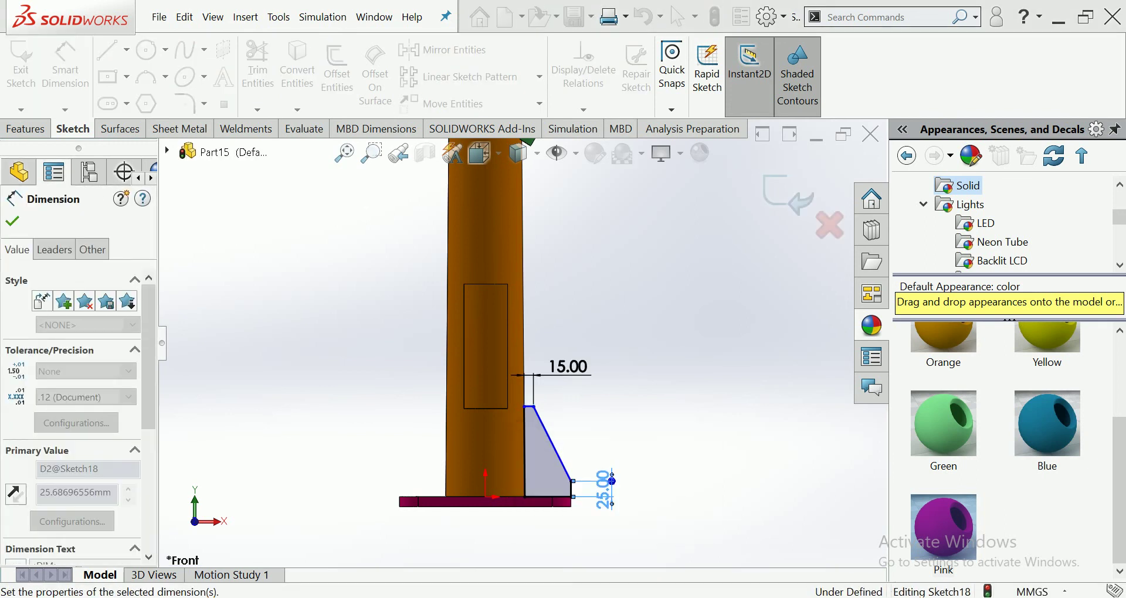
pyautogui.click(524, 451)
pyautogui.click(374, 449)
pyautogui.write('145')
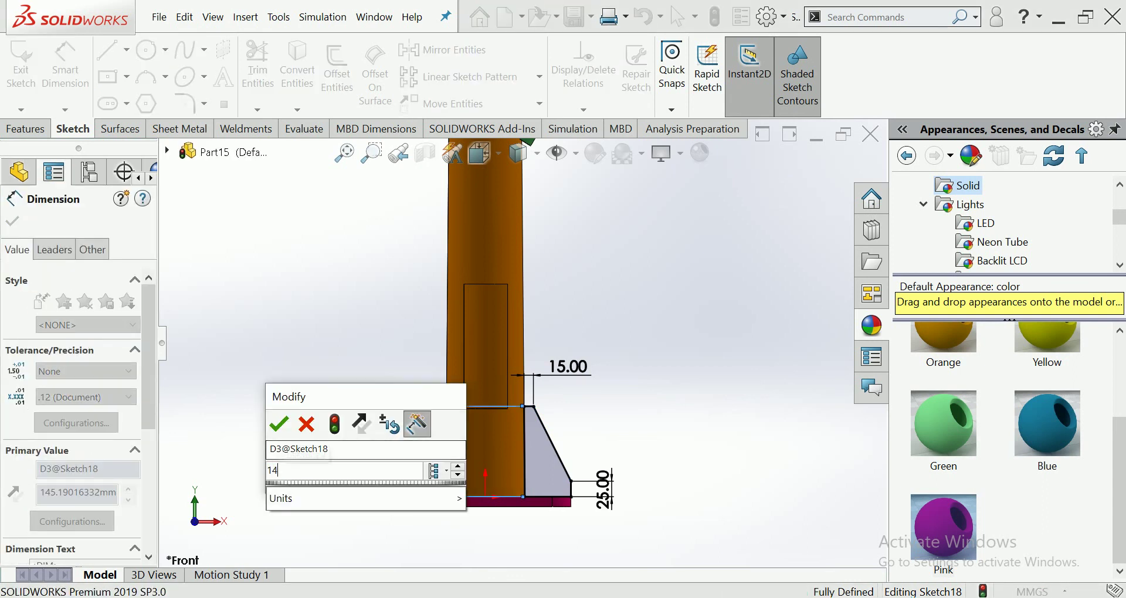
pyautogui.press('Return')
pyautogui.press('Escape')
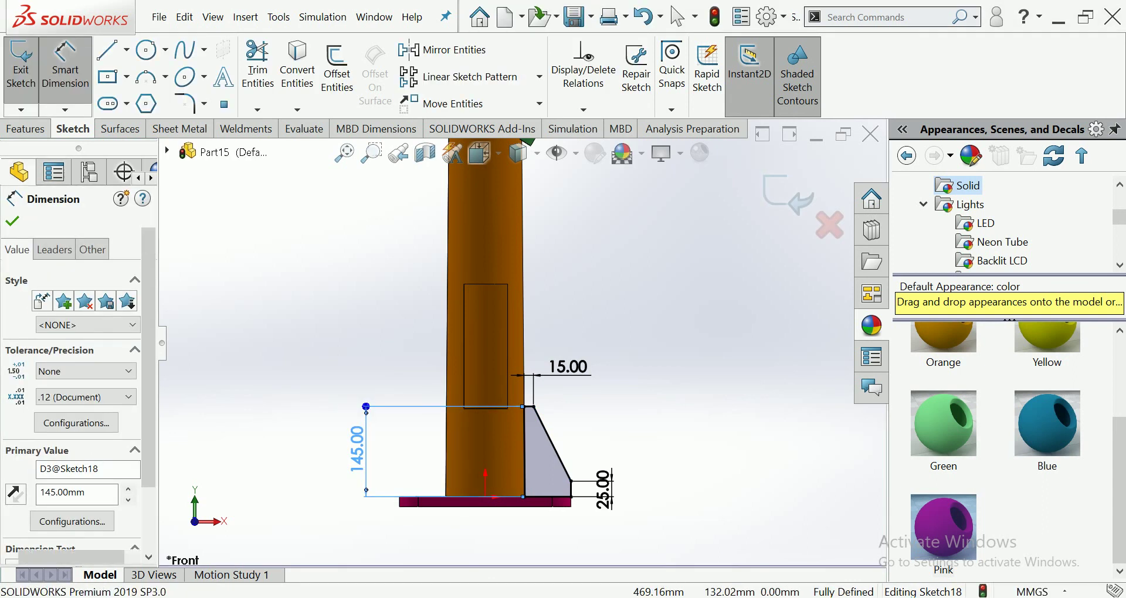
pyautogui.click(25, 129)
pyautogui.click(28, 66)
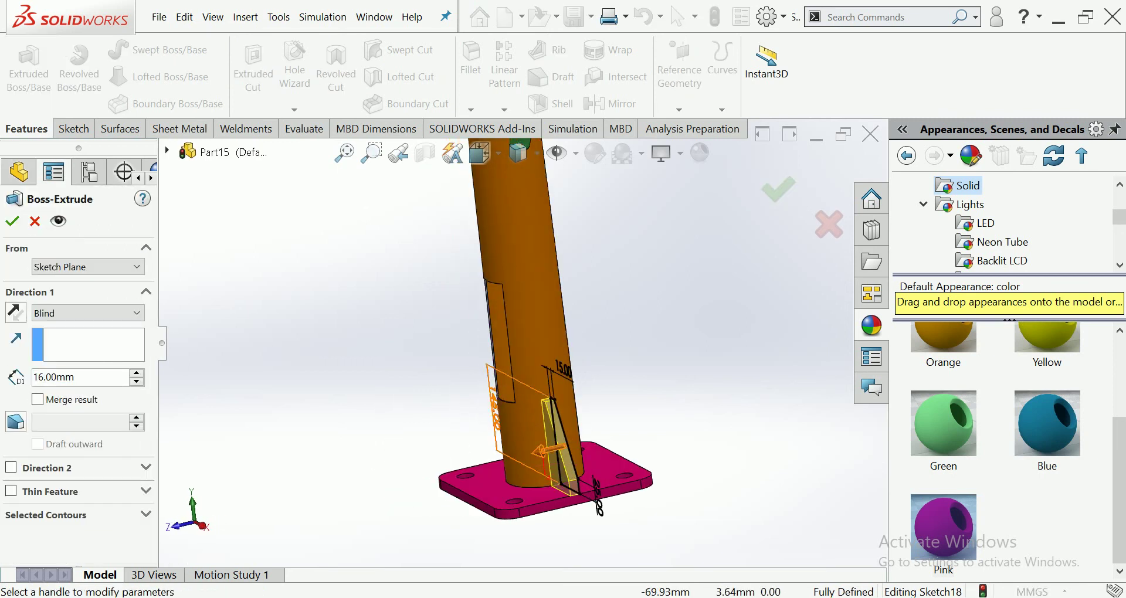
# Step: Extrude the gusset sketch 6 mm mid-plane into a rib and colour it green
pyautogui.click(88, 313)
pyautogui.click(53, 402)
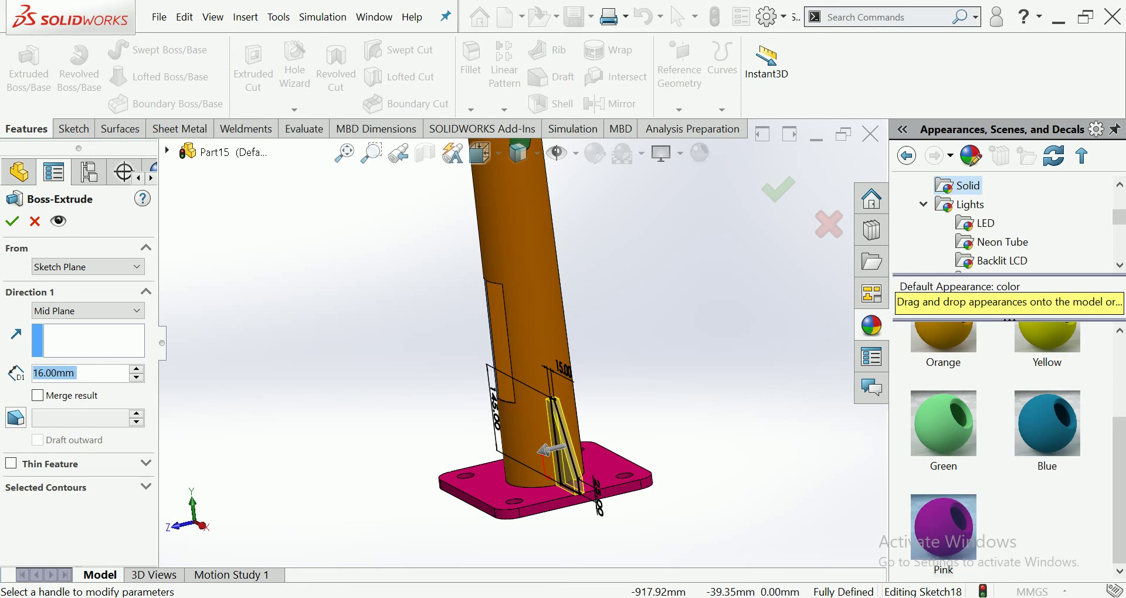
pyautogui.write('6')
pyautogui.press('Return')
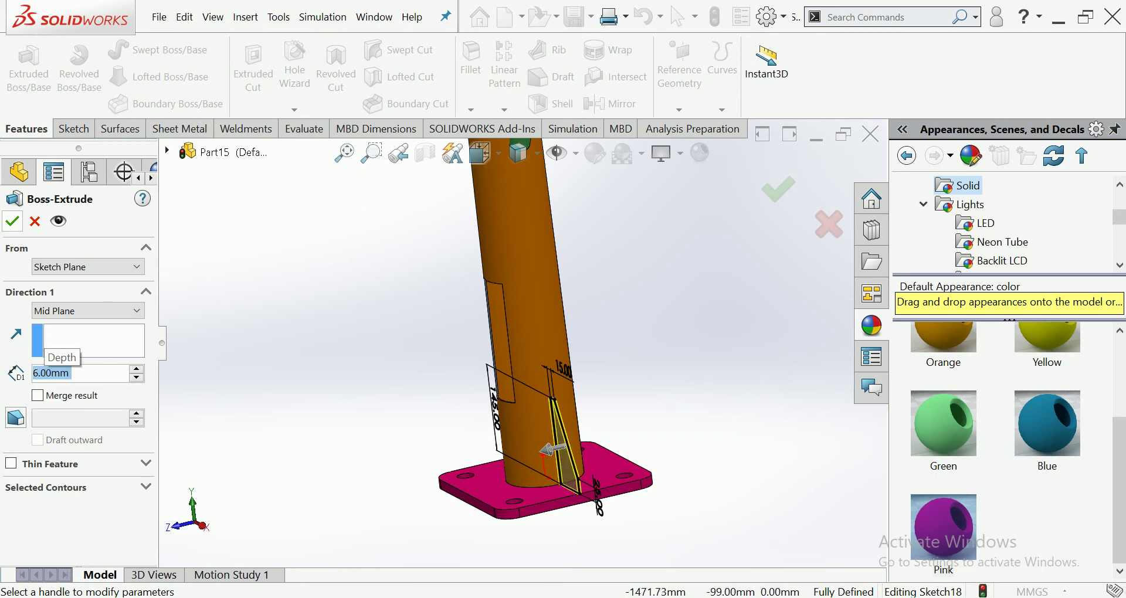
pyautogui.press('Return')
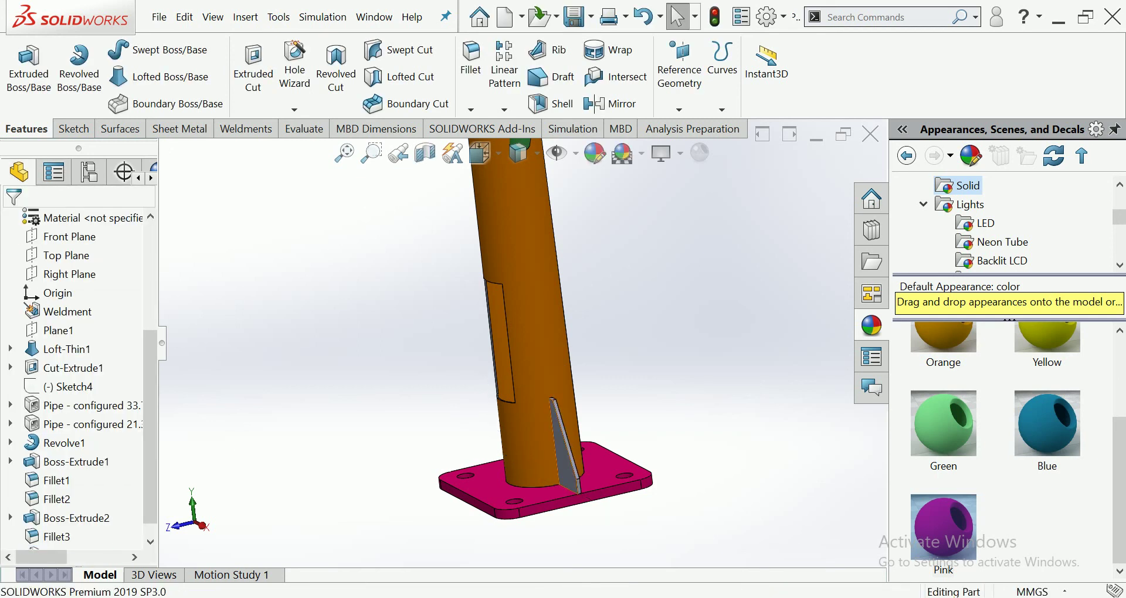
pyautogui.click(68, 536)
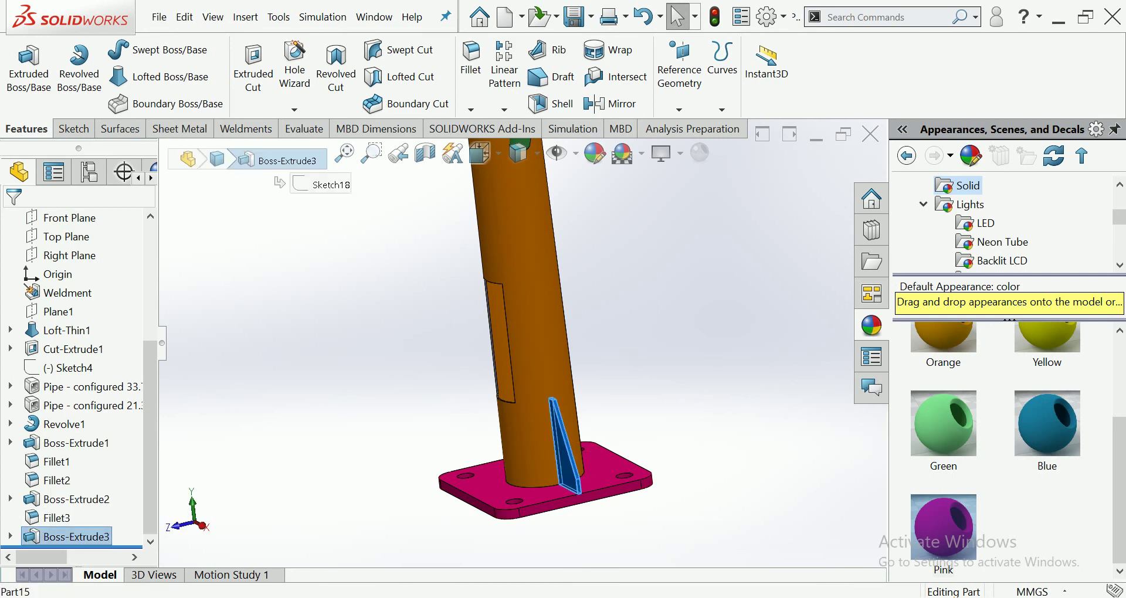
pyautogui.moveTo(943, 424); pyautogui.dragTo(564, 451)
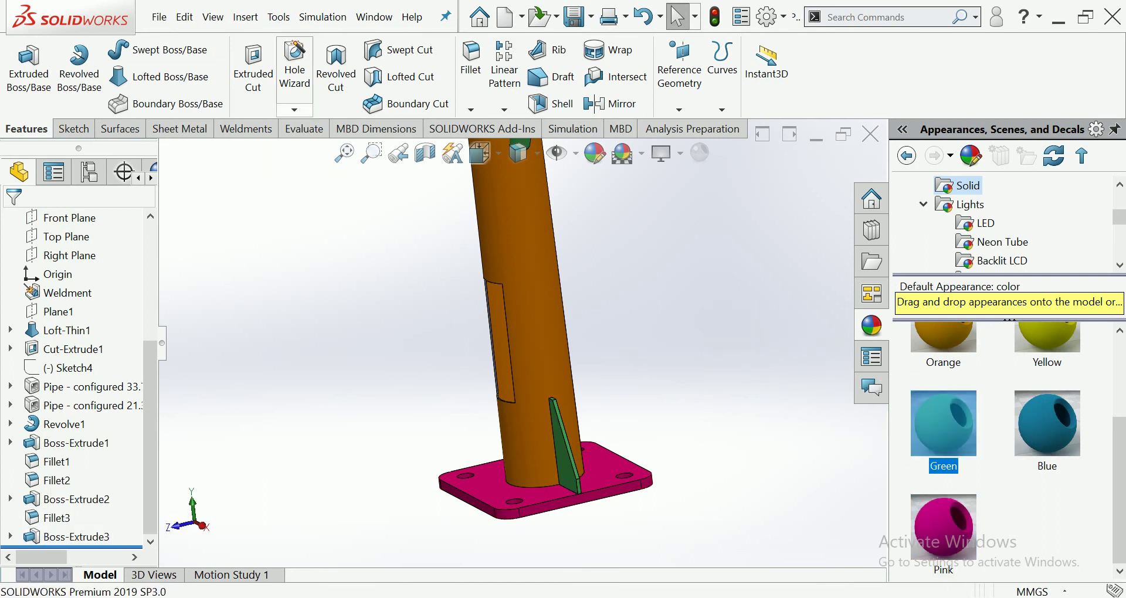
# Step: Circular-pattern the rib body into 6 instances evenly spaced over 360° around the pole
pyautogui.click(505, 109)
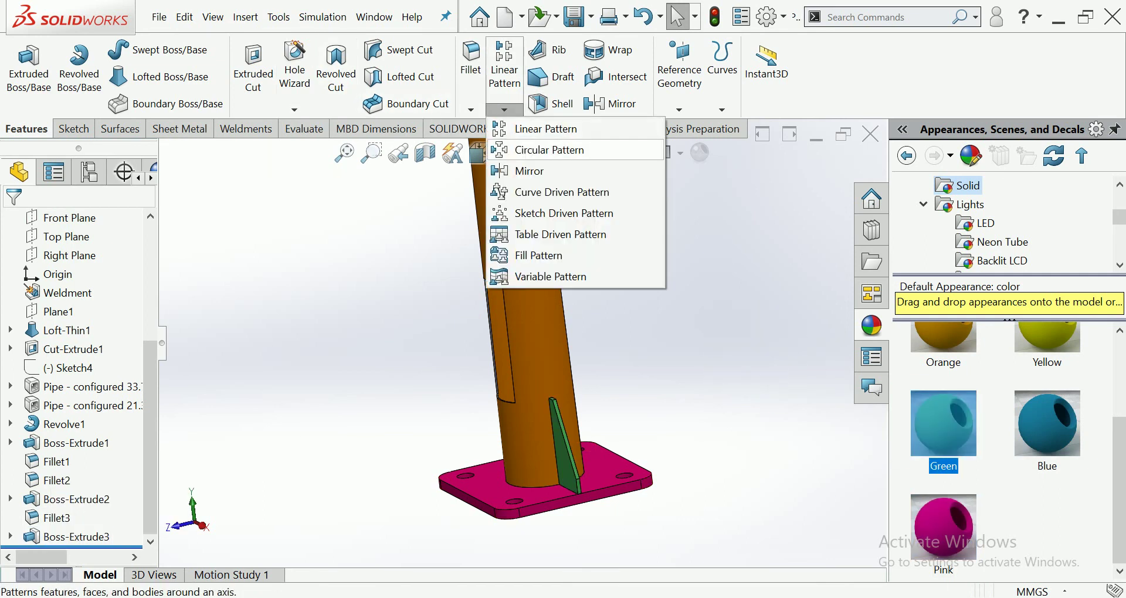
pyautogui.click(527, 150)
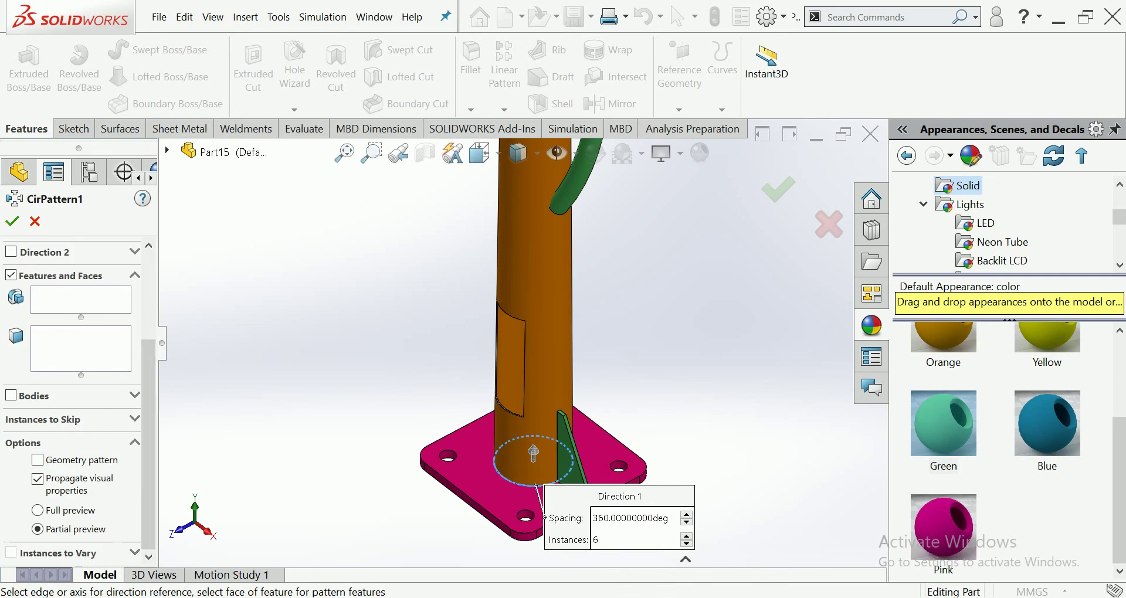
pyautogui.click(10, 396)
pyautogui.click(566, 452)
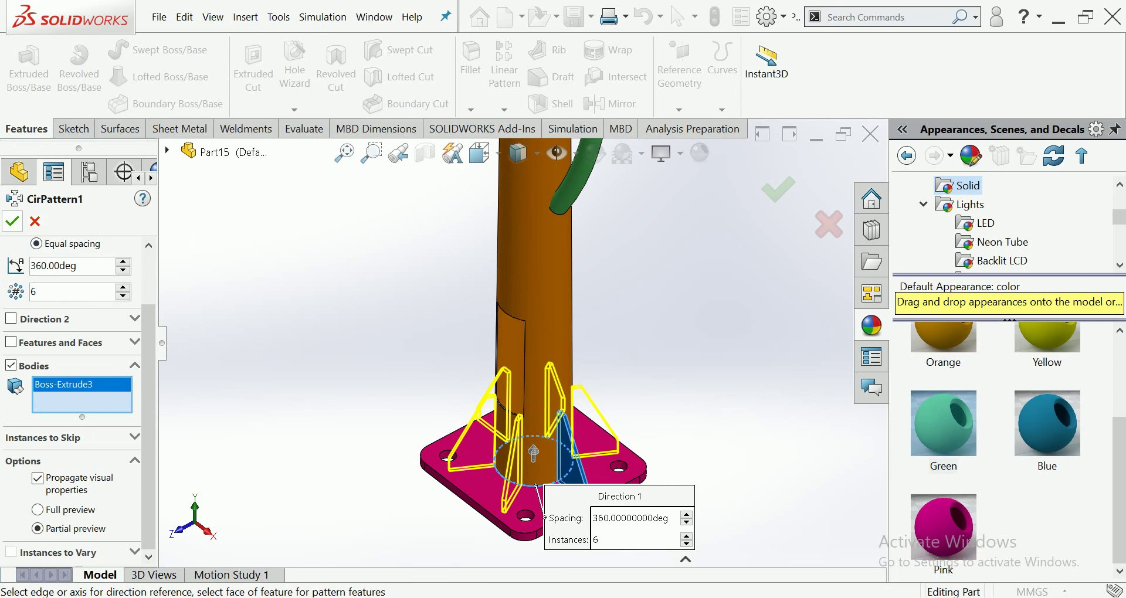
pyautogui.click(11, 221)
pyautogui.moveTo(528, 352)
pyautogui.mouseDown(button='middle')
pyautogui.moveTo(601, 418)
pyautogui.moveTo(528, 352)
pyautogui.mouseUp(button='middle')
pyautogui.scroll(-5, 564, 377)
pyautogui.scroll(4, 428, 387)
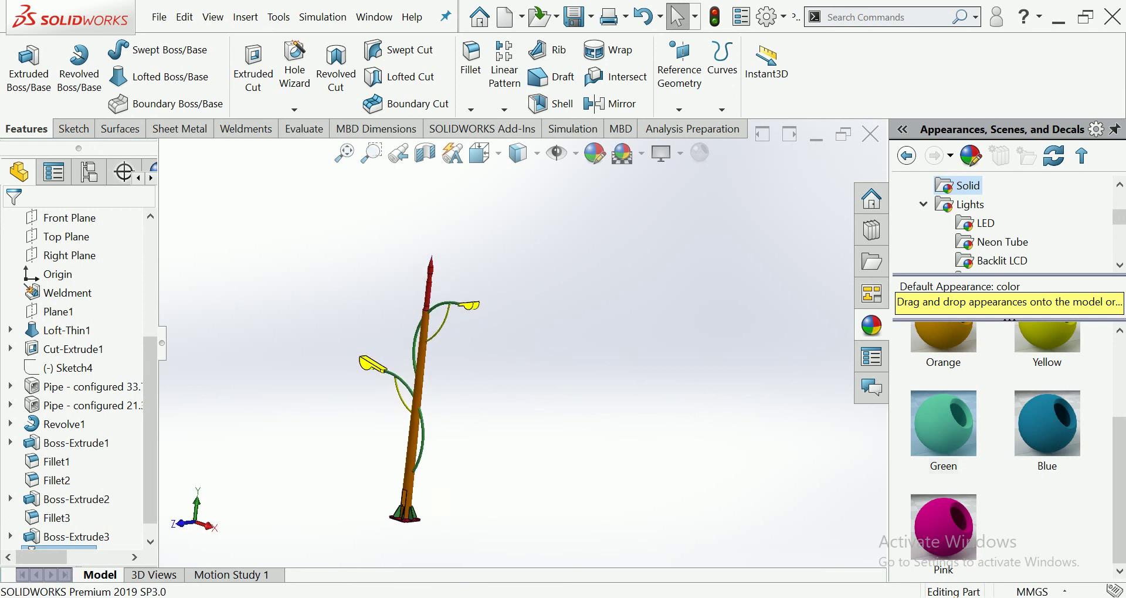
pyautogui.click(480, 154)
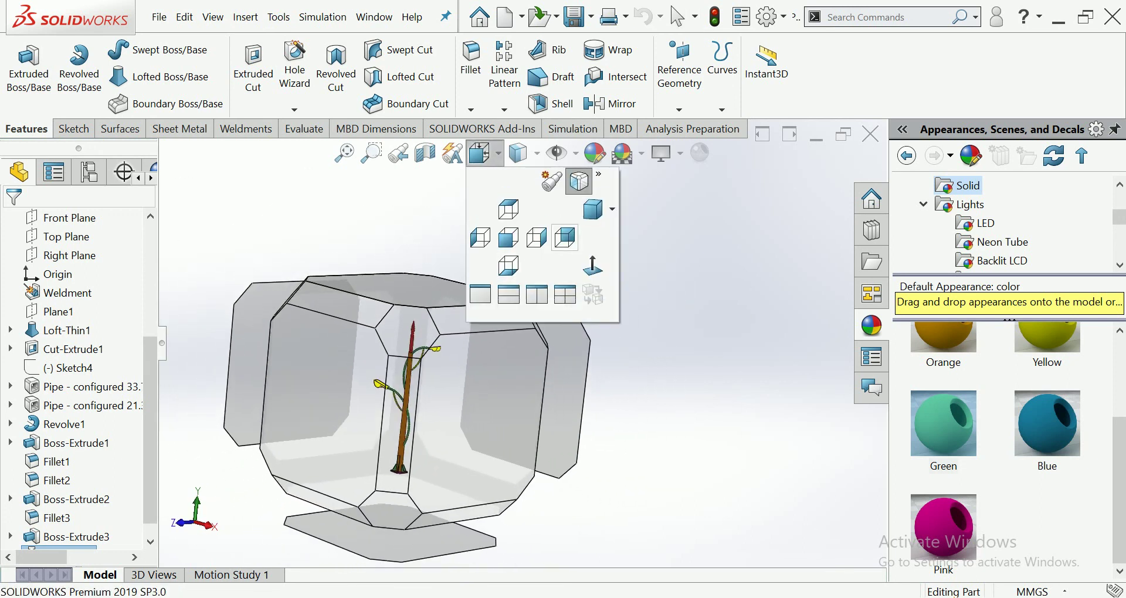
# Step: Choose Dimetric to show the whole street-light model upright
pyautogui.click(593, 209)
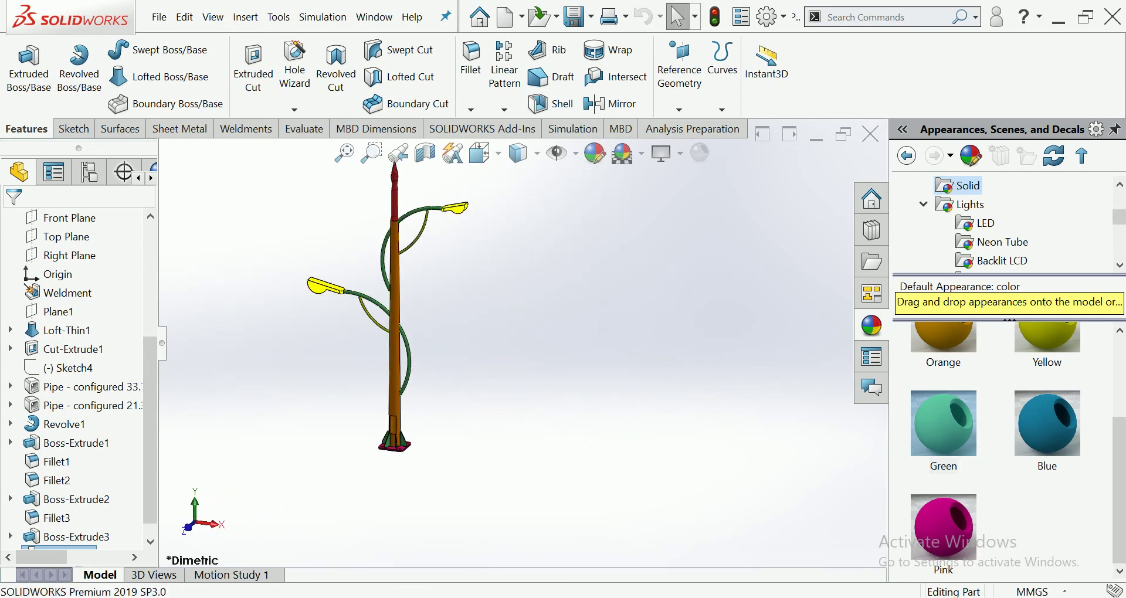